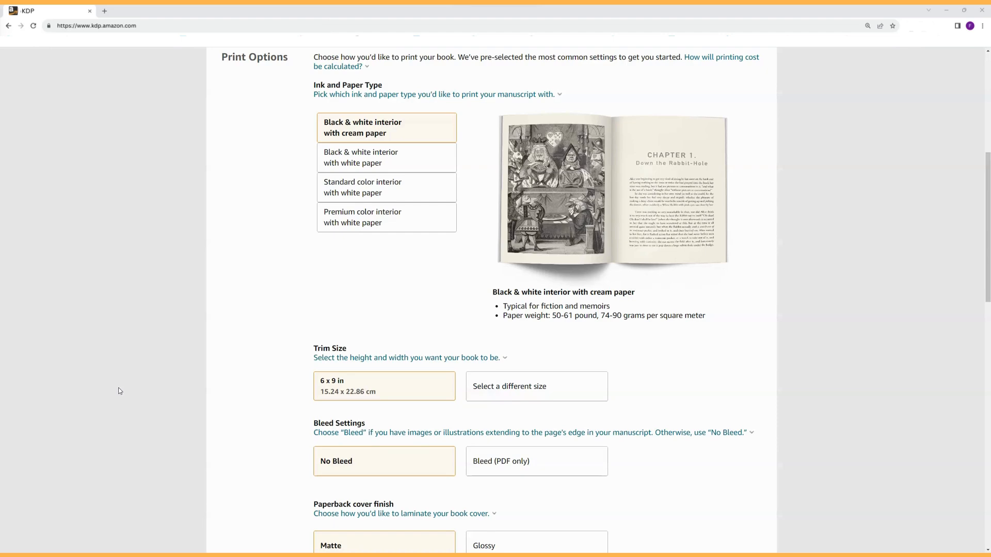
Compare the black & white, standard color and premium color interiors with white paper, ending on black & white with cream paper.
click(326, 94)
click(350, 96)
click(375, 162)
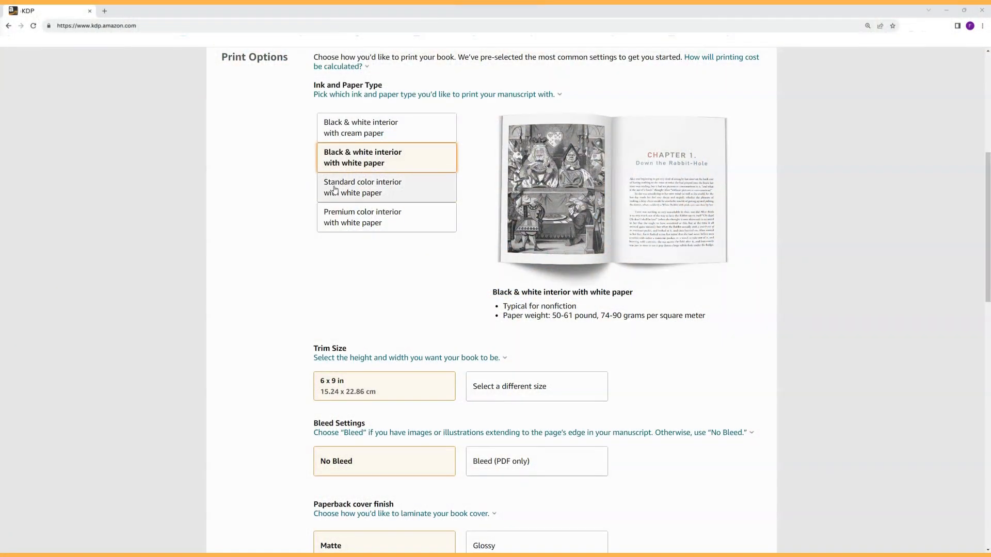
click(335, 189)
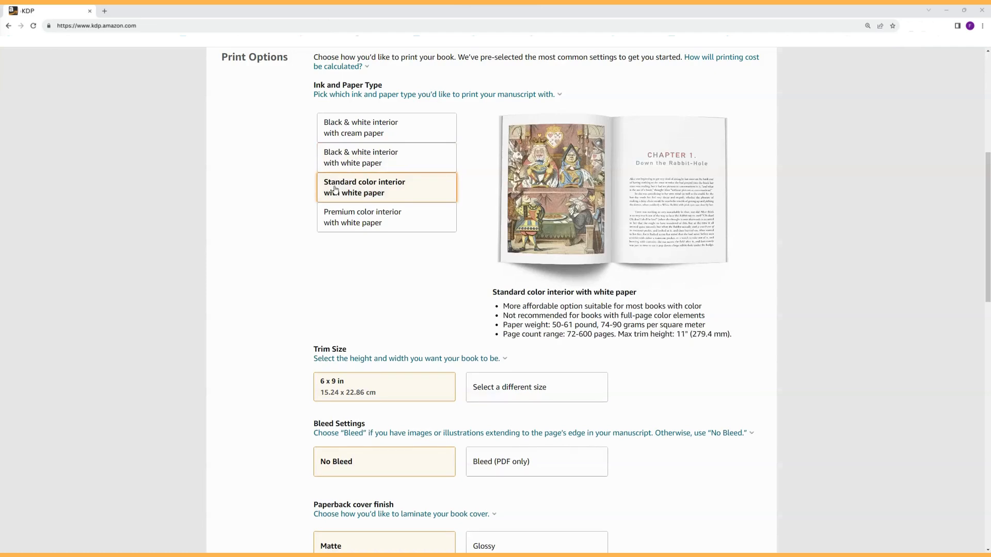
click(347, 218)
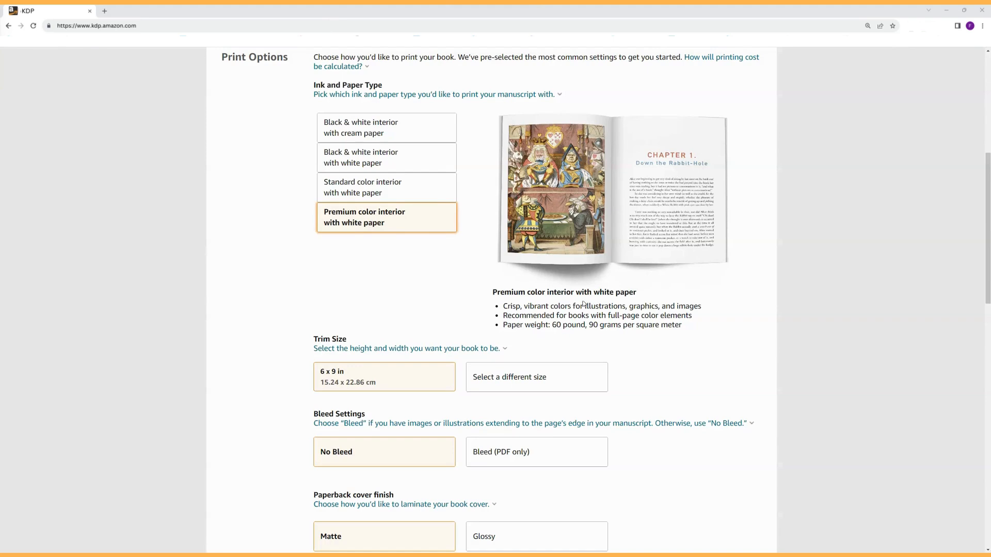
click(384, 195)
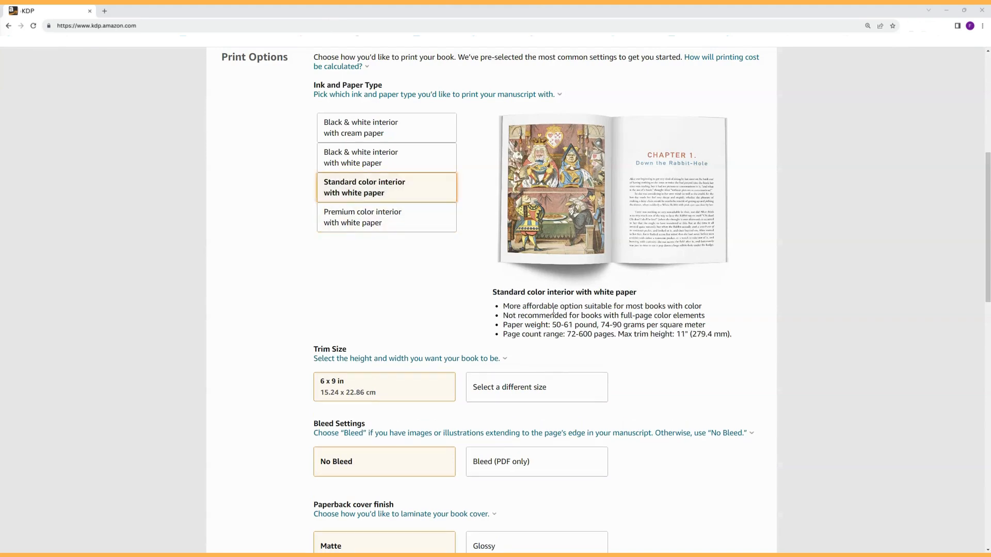
click(381, 160)
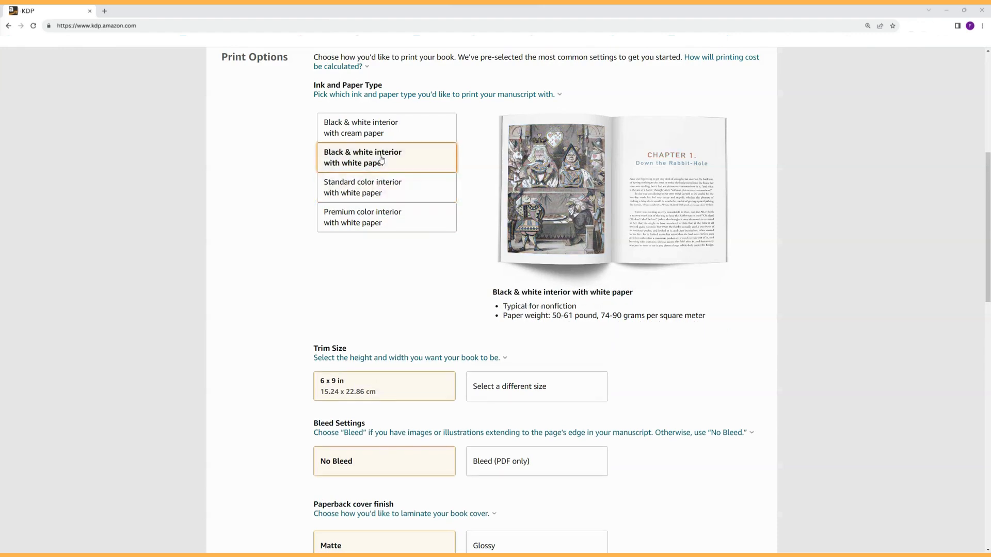
click(391, 130)
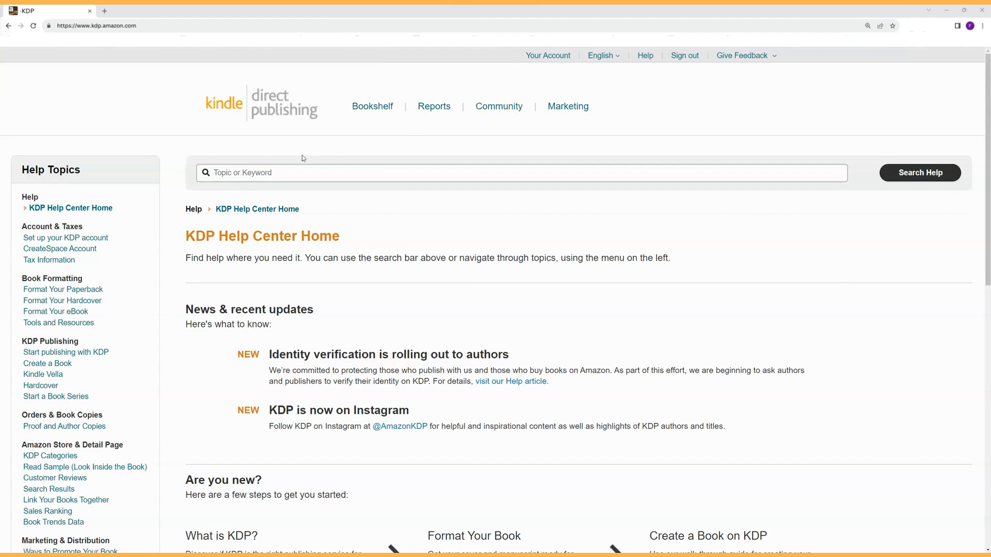
Open the Printing Cost & Royalty Calculator through the help centre's KDP Tools and Resources article.
click(69, 324)
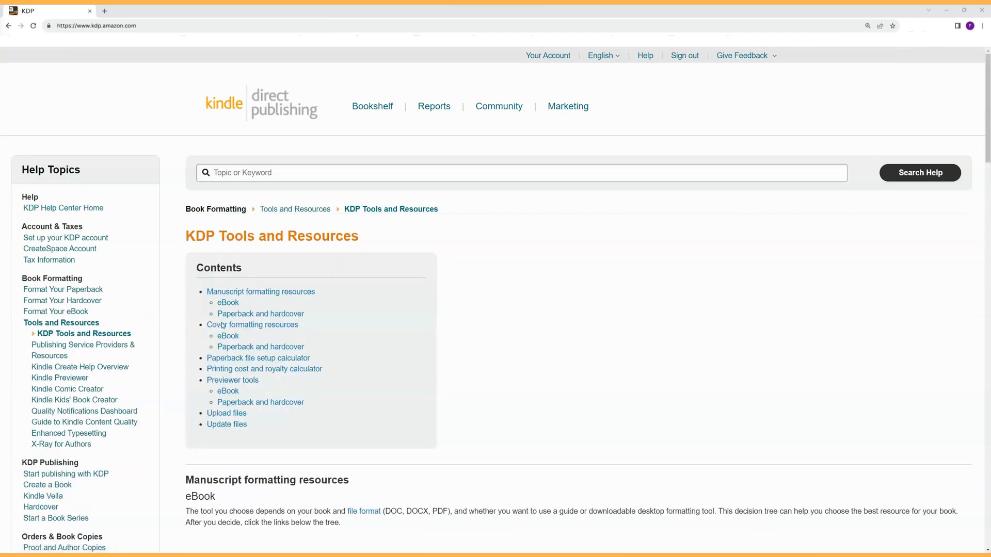
click(230, 370)
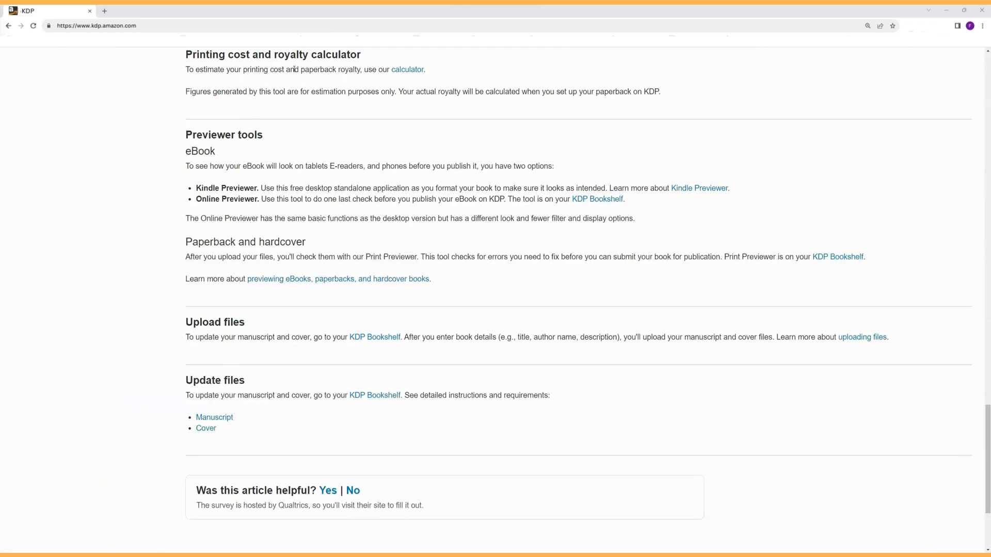
click(407, 71)
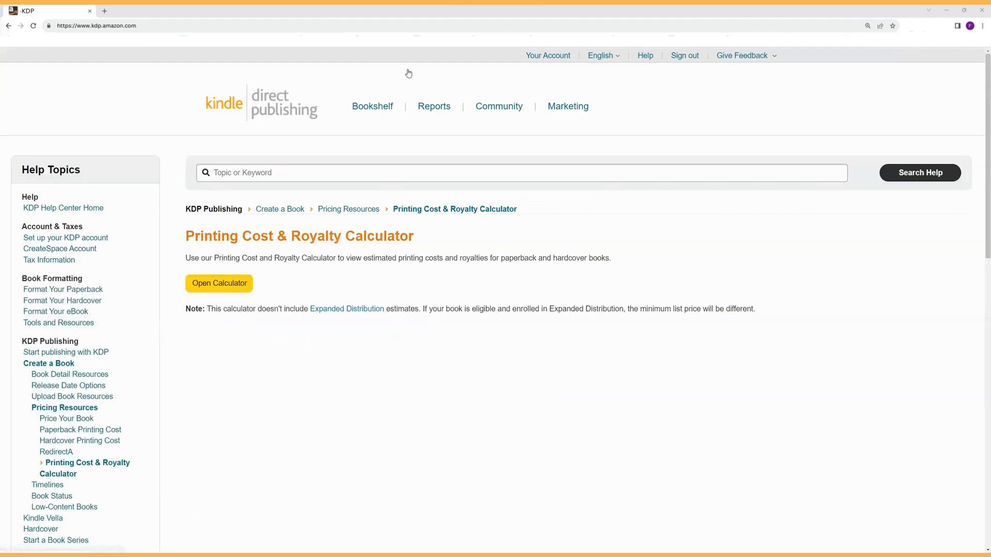
click(233, 291)
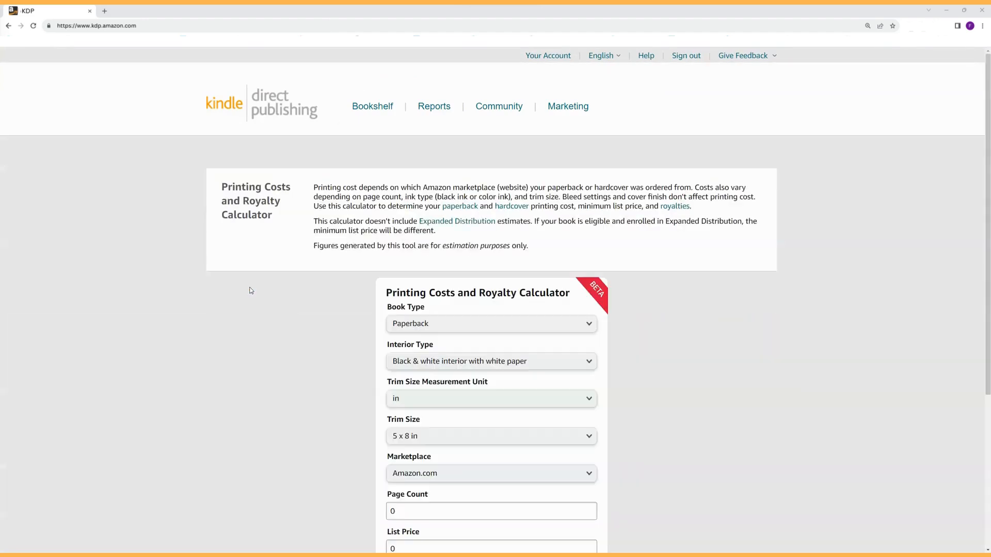
Review the calculator's interior type and measurement unit choices, keeping black & white interior with white paper and inches.
scroll(583, 325, down, 1)
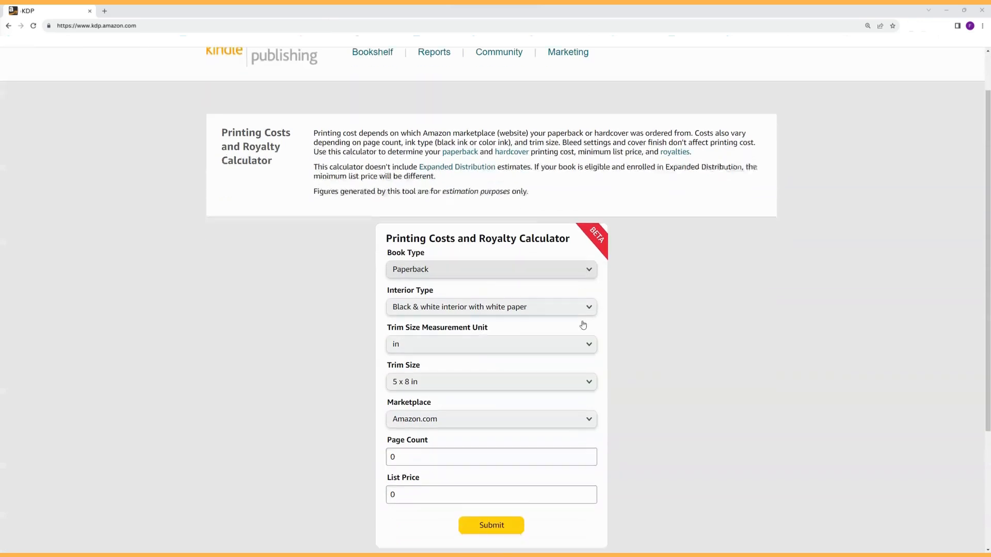
click(591, 286)
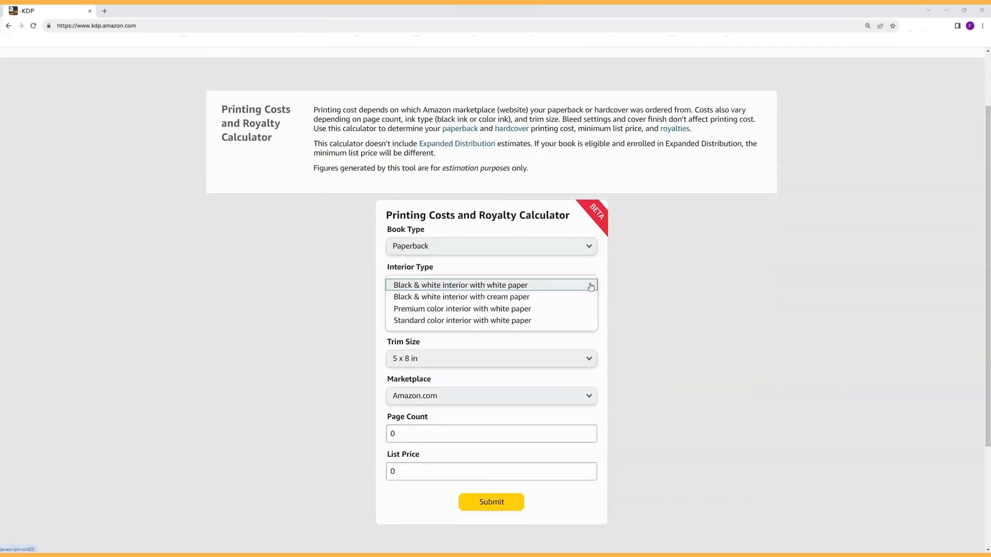
click(590, 286)
click(592, 326)
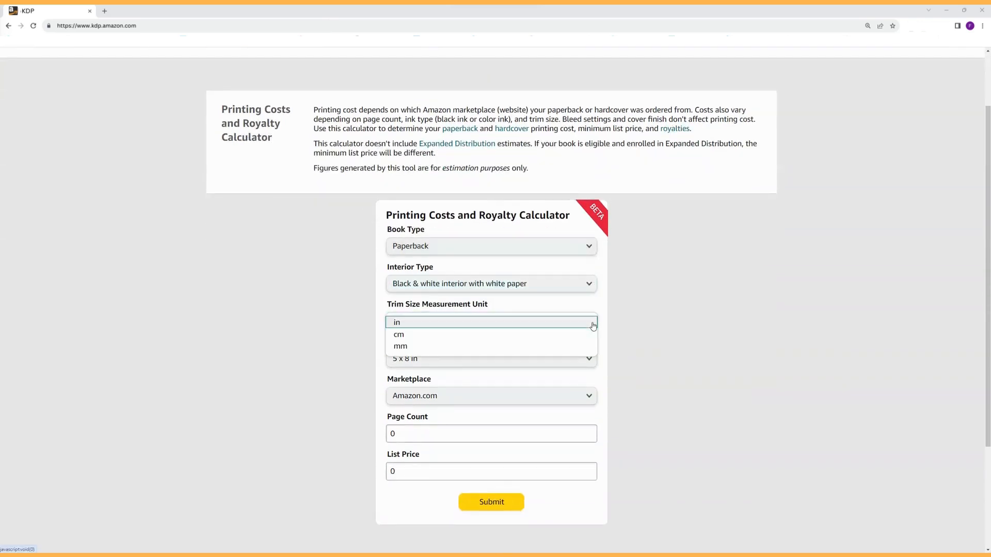
click(592, 324)
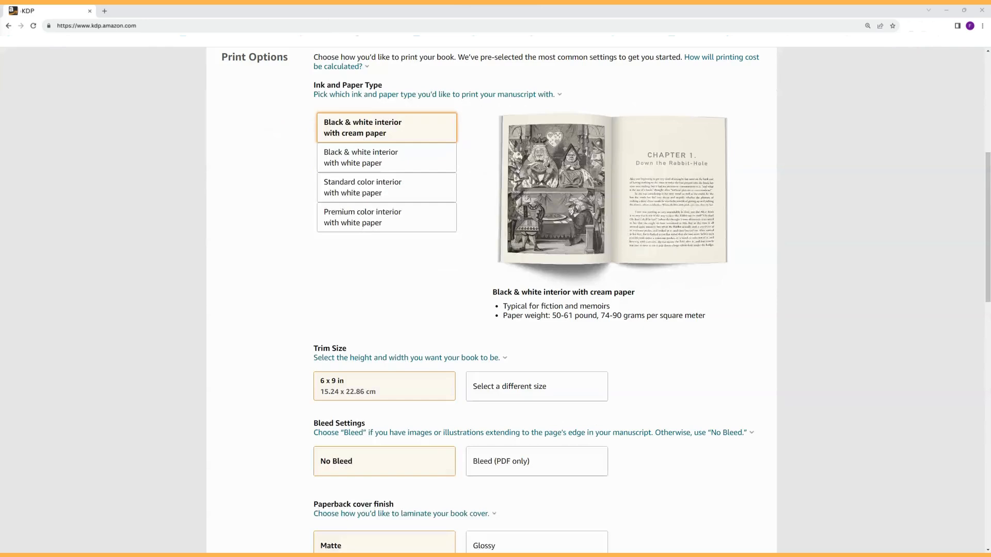
Select the black & white interior with white paper and review the alternative trim sizes, keeping 6 x 9 in.
click(398, 160)
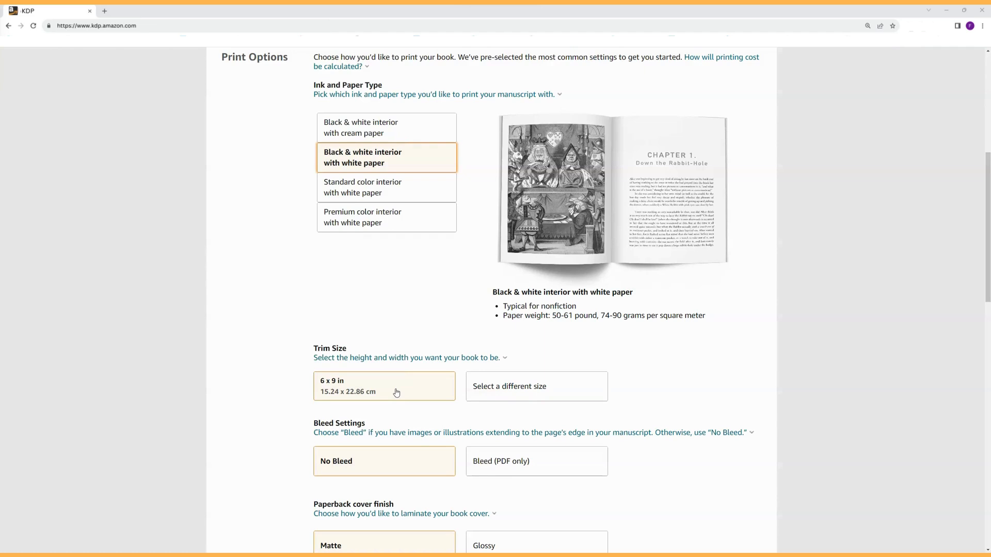
click(511, 396)
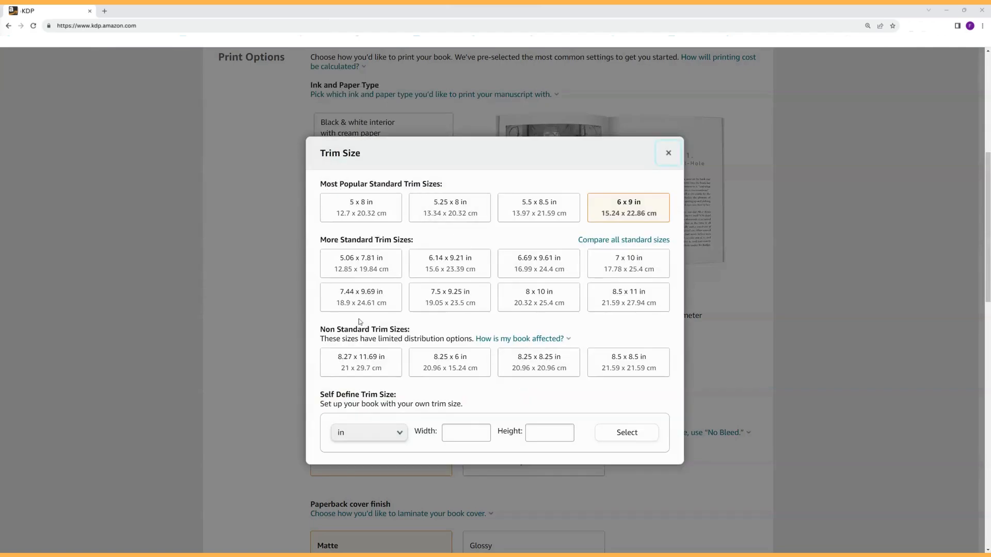
click(668, 154)
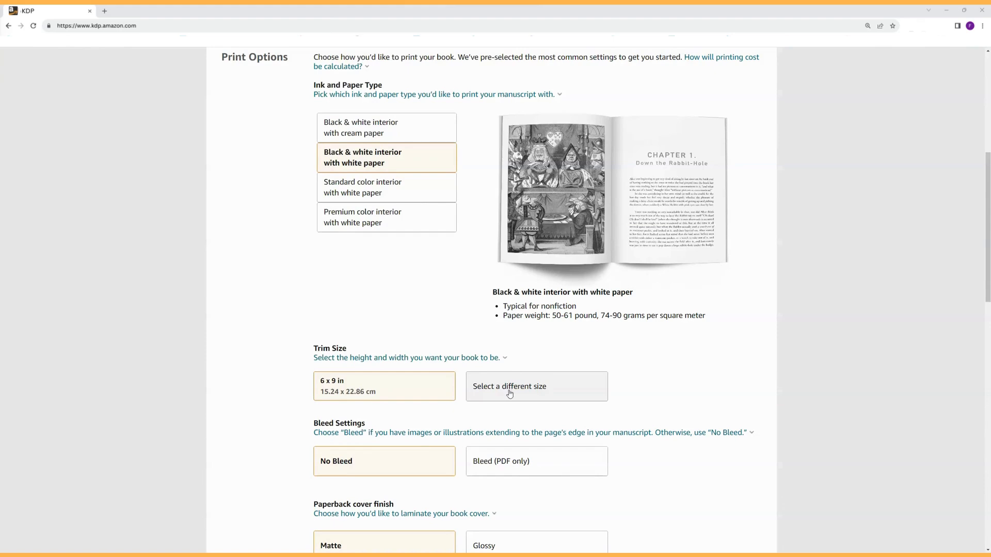
mouse_move(423, 433)
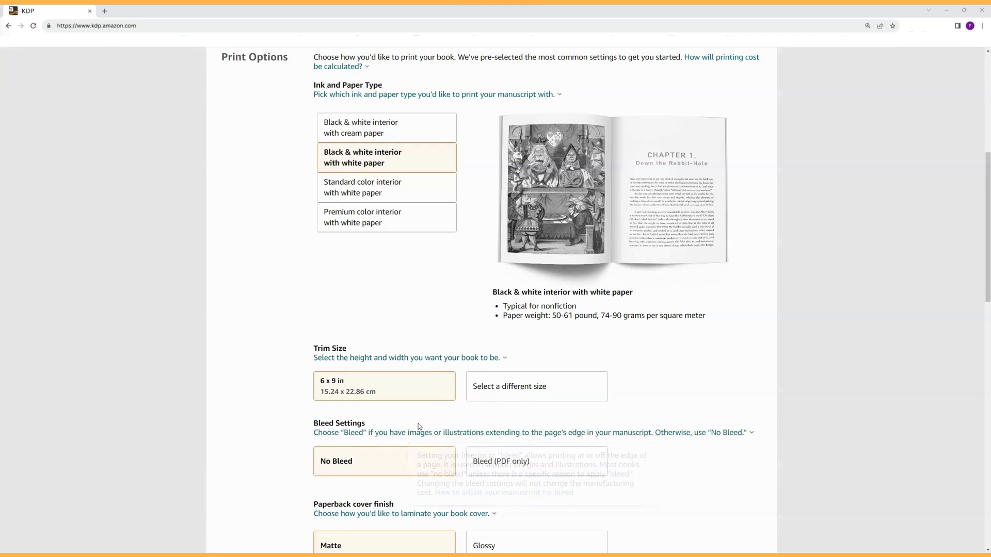
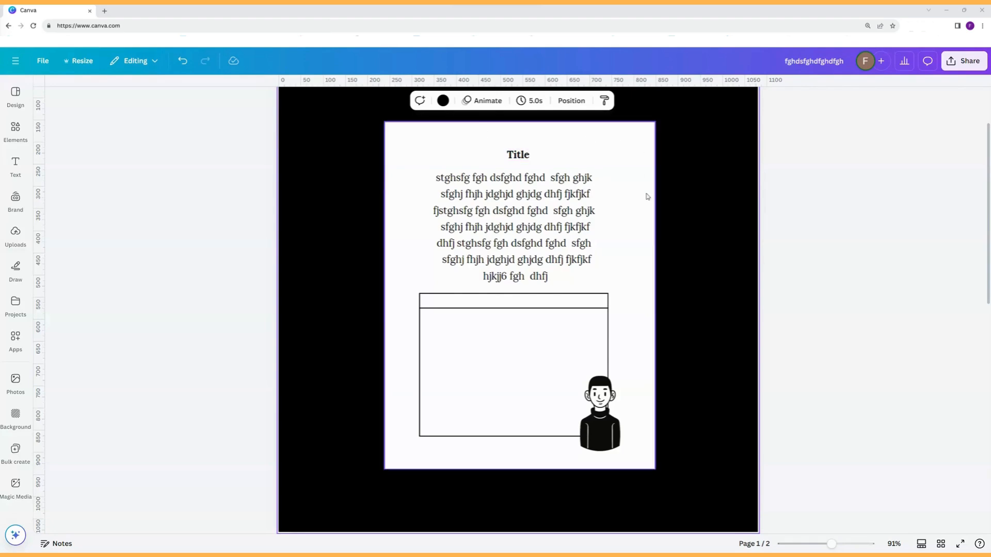
In the Canva design, reposition the title slightly higher, just inside the white page's upper edge.
drag(518, 156, 519, 129)
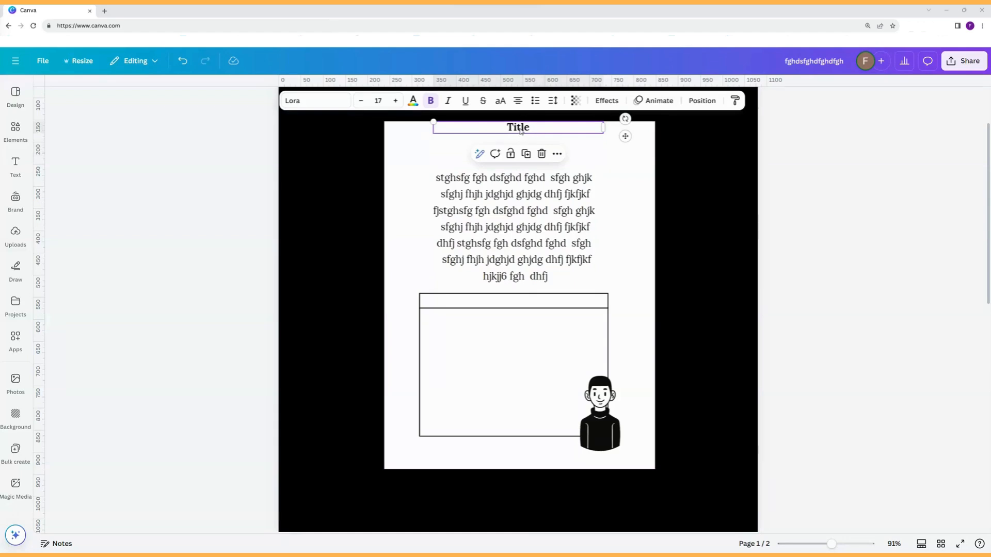
drag(520, 130, 520, 148)
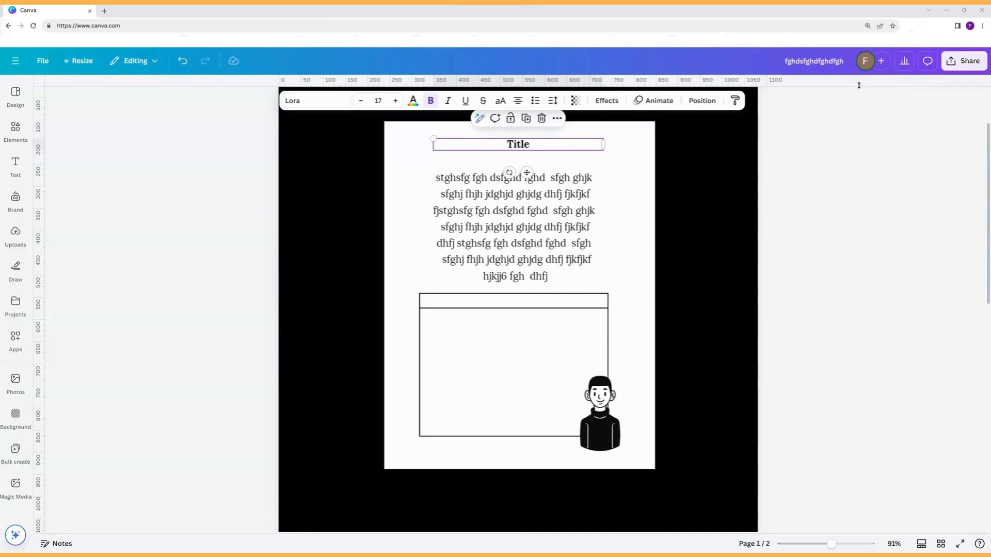
click(694, 271)
Add a grey rectangle covering the page content, leaving a narrow margin inside all four edges of the white page.
key(r)
drag(535, 309, 494, 224)
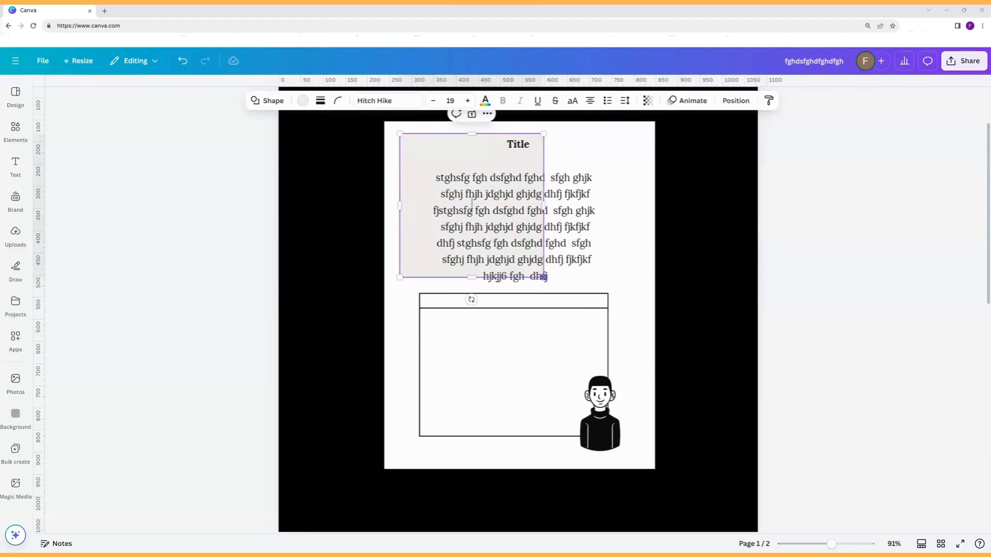
drag(543, 277, 637, 453)
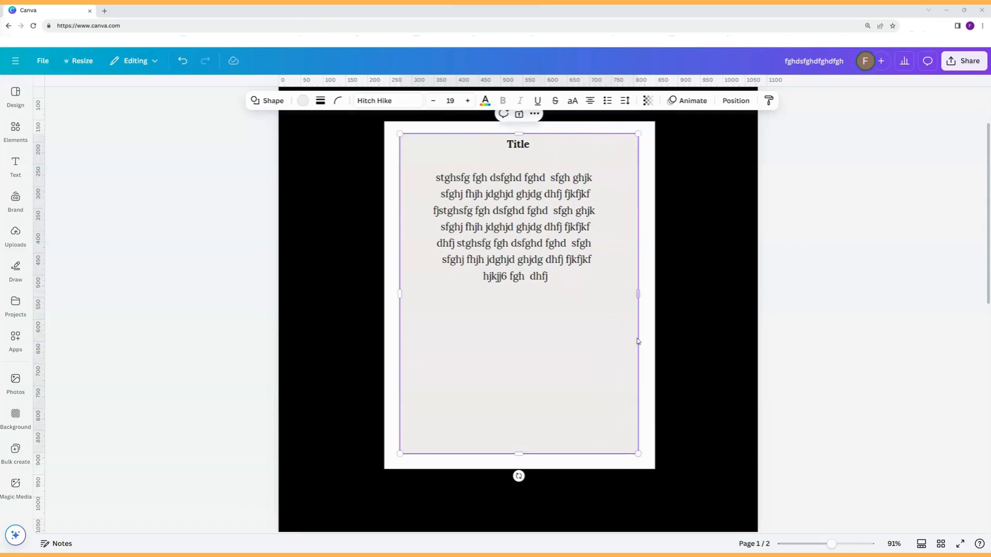
Lower the rectangle's opacity to make it semi-transparent over the page content.
click(648, 101)
drag(670, 143, 635, 141)
click(685, 215)
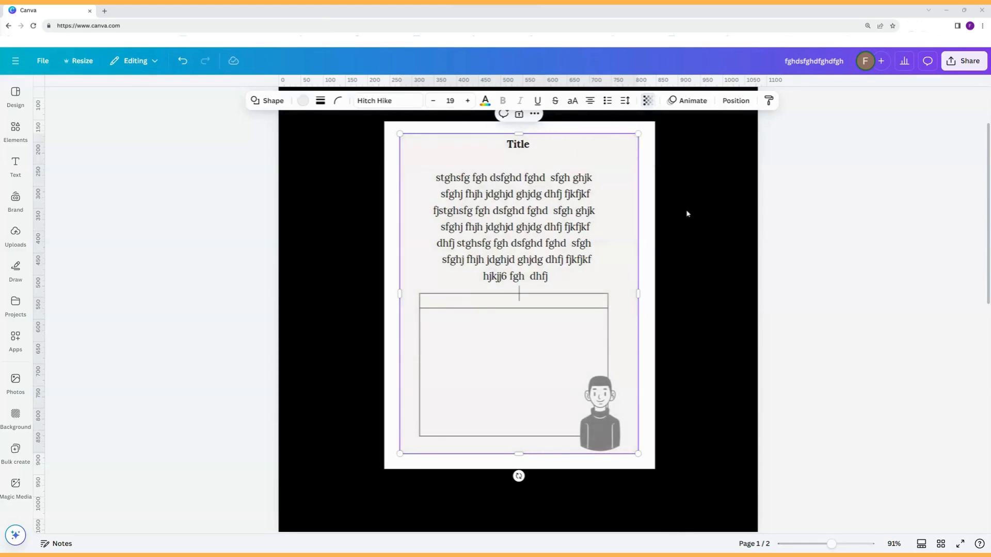
click(652, 218)
click(621, 224)
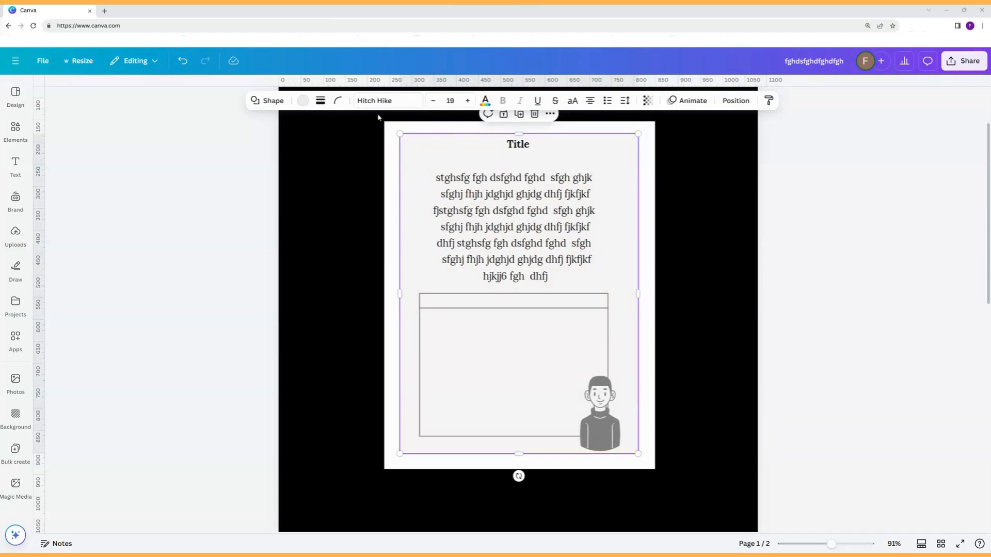
Add a solid border to the semi-transparent rectangle.
click(321, 101)
click(302, 134)
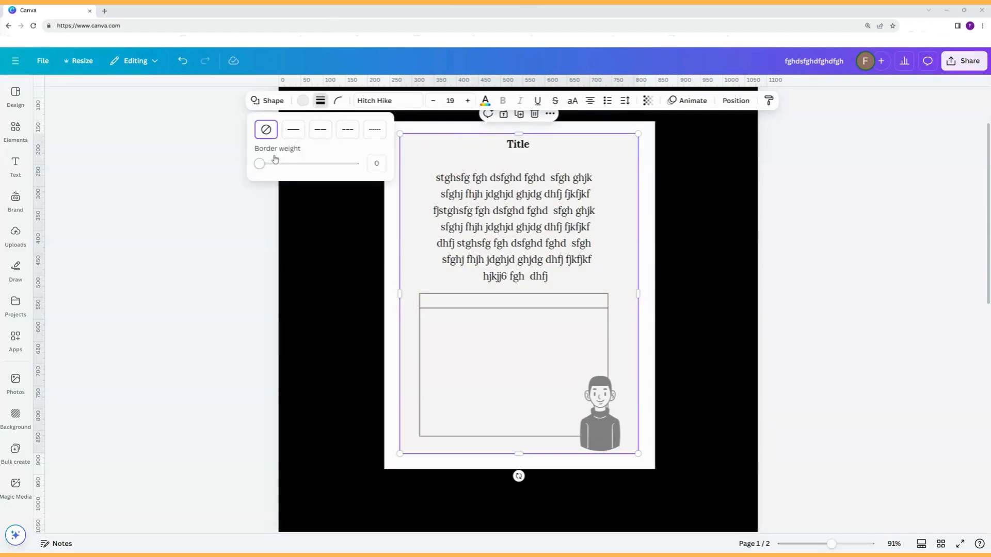
click(629, 169)
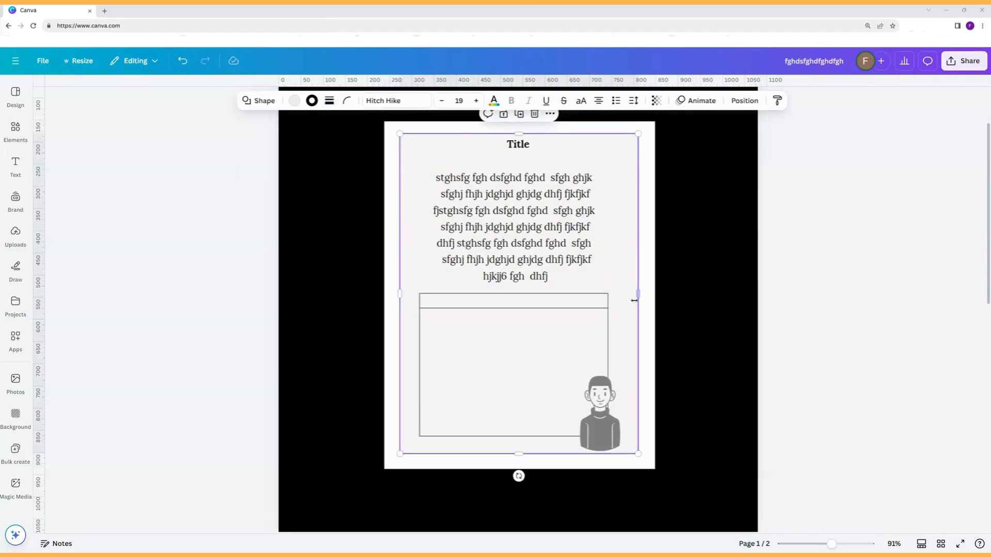
Widen the margin rectangle slightly on both sides to about 552 wide by 722 high.
drag(639, 294, 639, 294)
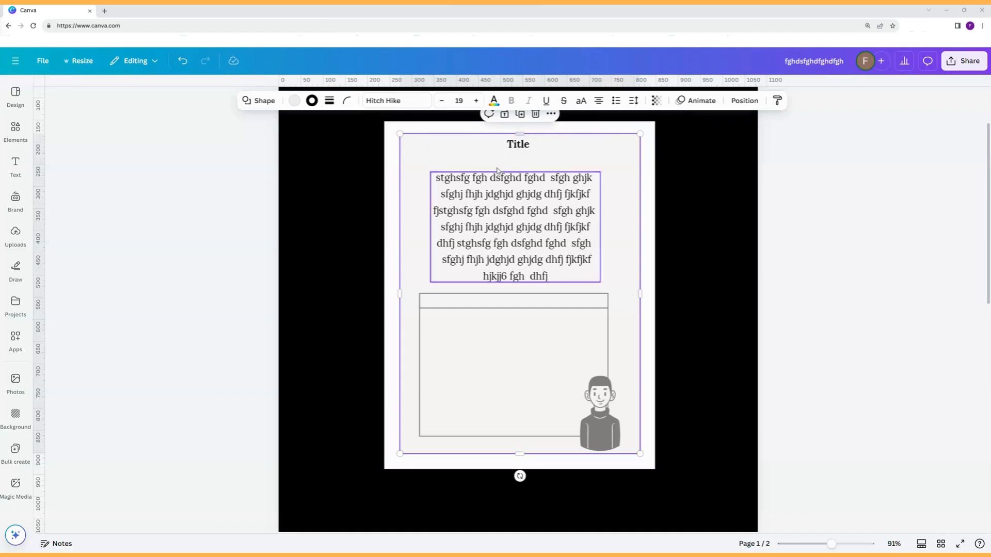
drag(399, 292, 384, 292)
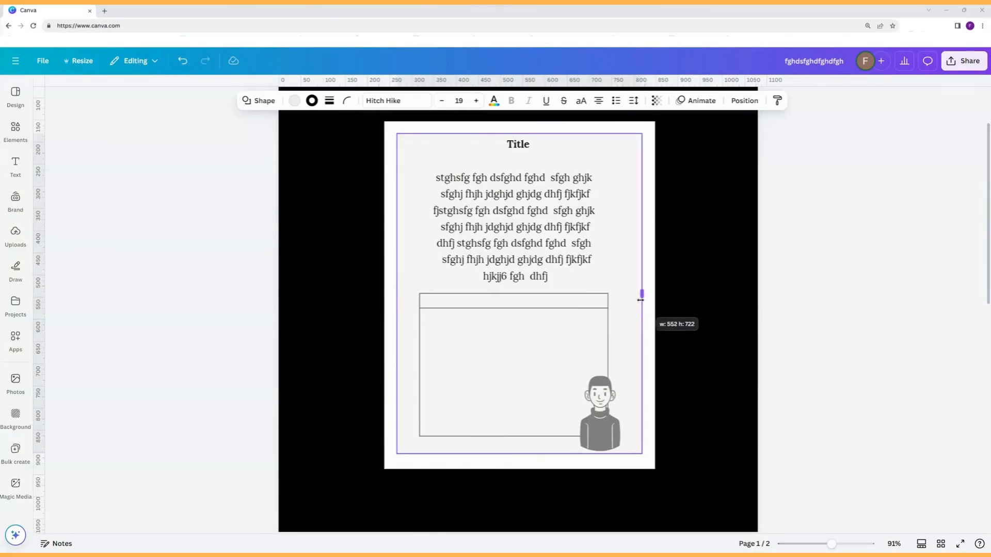
mouse_move(640, 300)
mouse_down()
mouse_move(648, 300)
mouse_move(630, 305)
mouse_move(641, 307)
mouse_up()
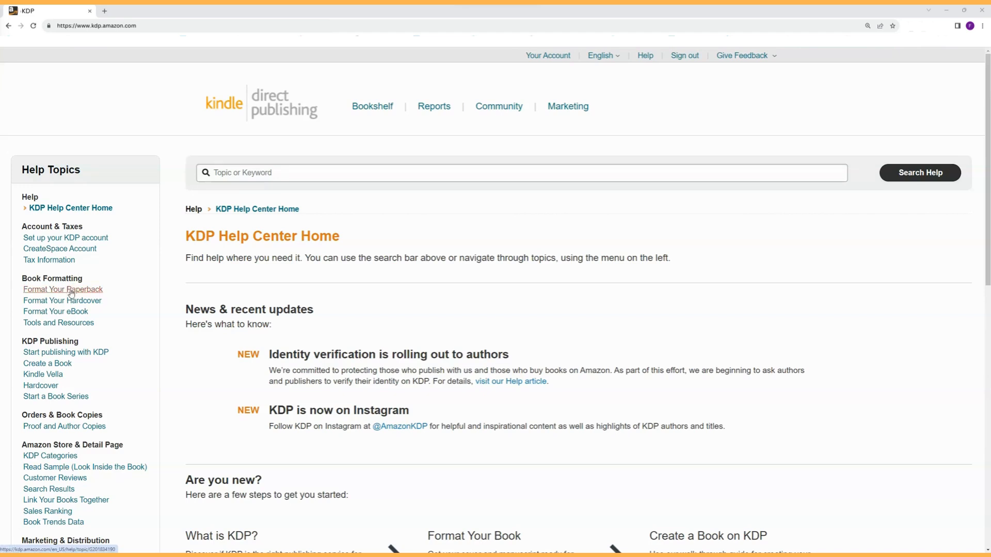
Switch to KDP help and examine the minimum margins by page count in the Set Trim Size, Bleed, and Margins article.
click(71, 290)
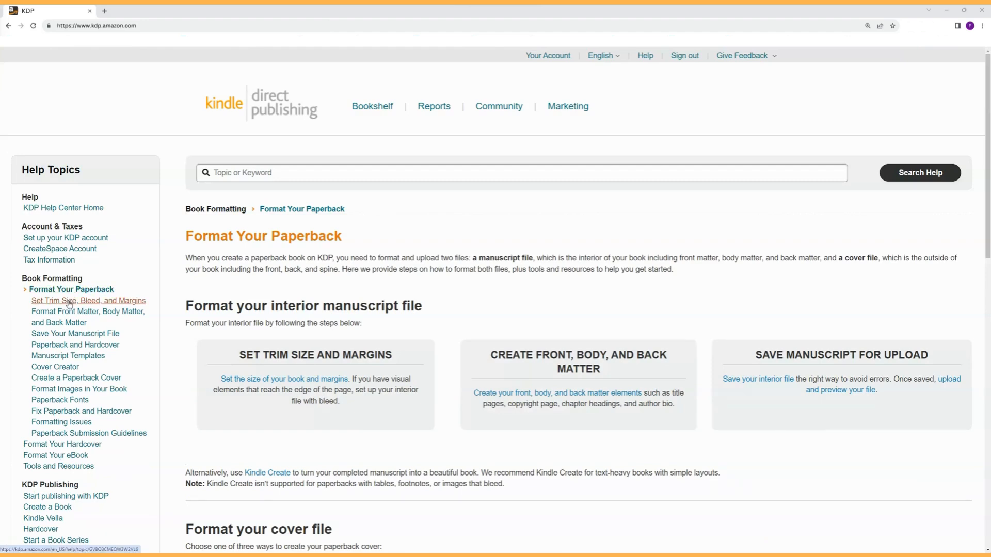
click(69, 303)
click(211, 351)
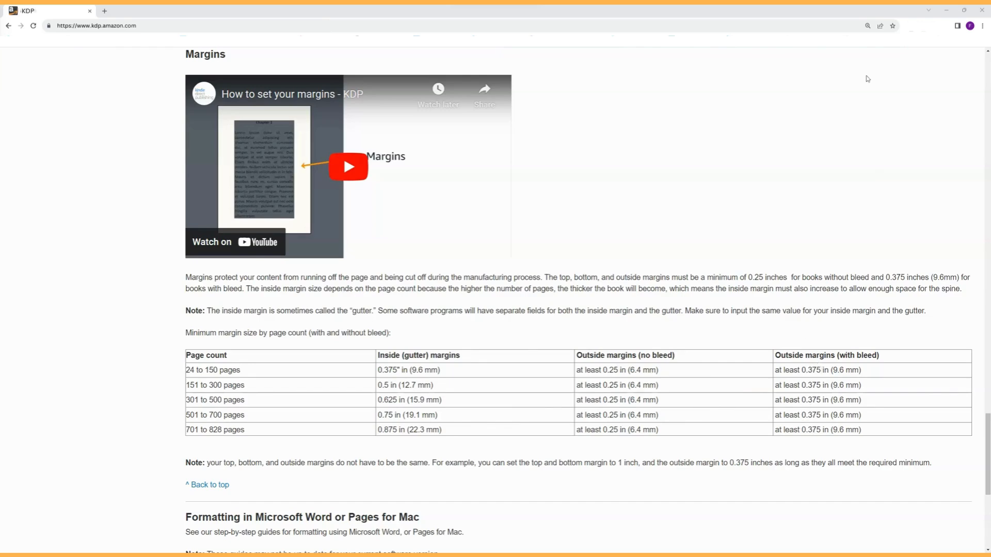
Return to the Canva design and move the title slightly lower, inside the margin rectangle.
click(495, 11)
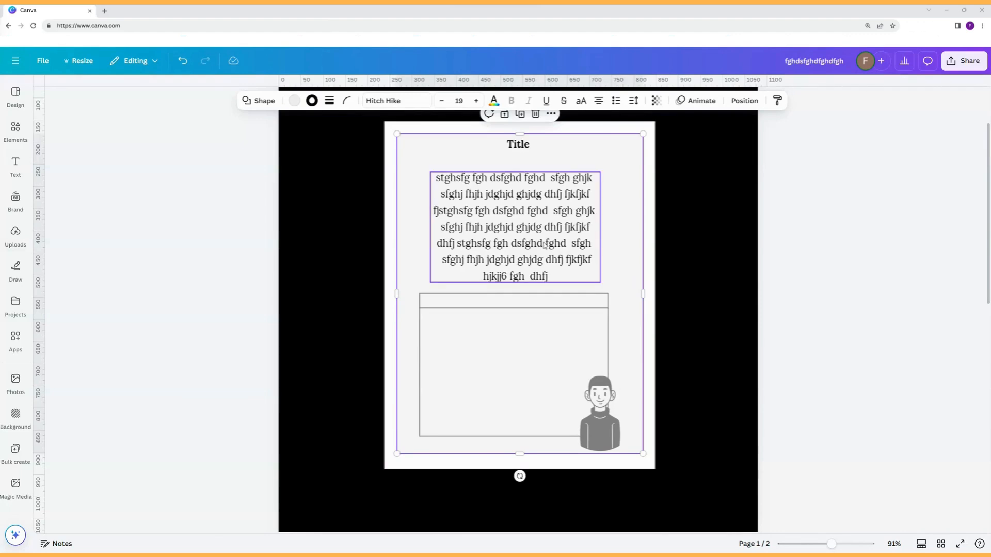
mouse_move(523, 146)
mouse_down()
mouse_move(521, 133)
mouse_move(521, 150)
mouse_up()
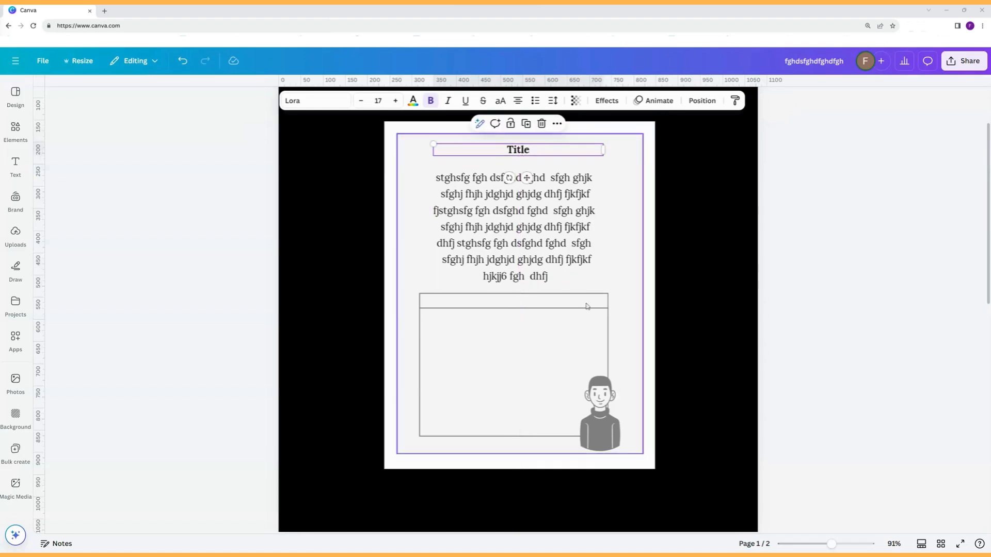
key(ctrl+z)
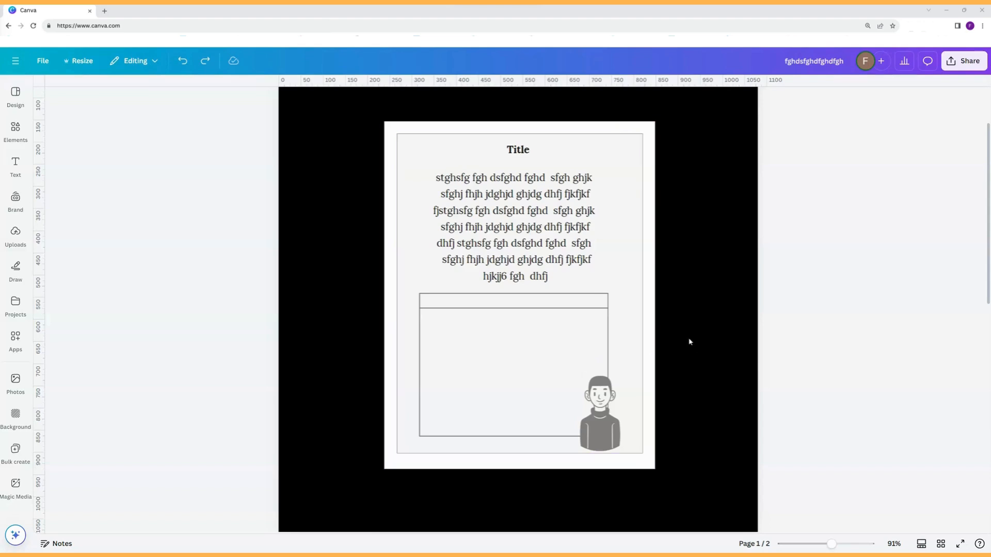
Enlarge the character image on page 2 to nearly the full page height, keeping it flush with the page's left edge.
scroll(690, 342, down, 5)
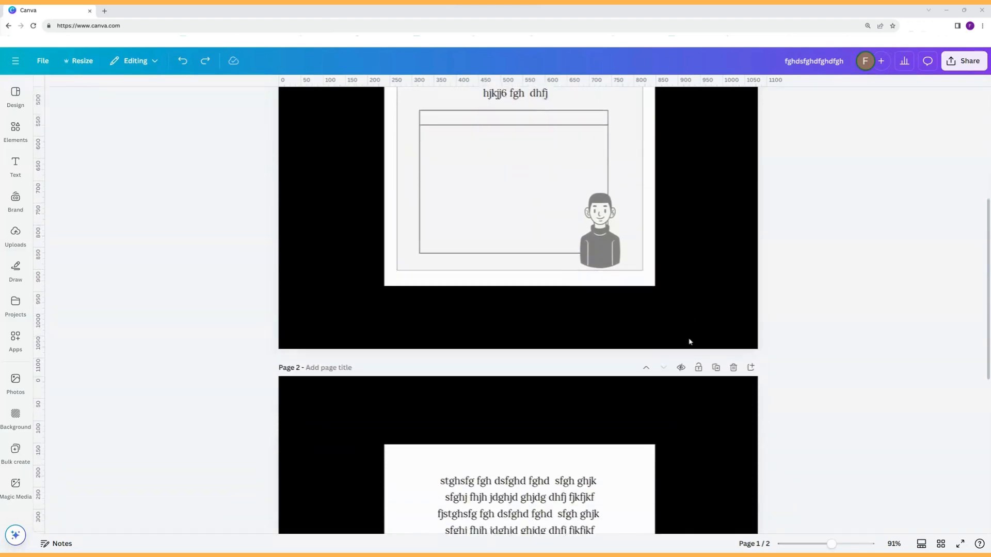
scroll(690, 342, down, 4)
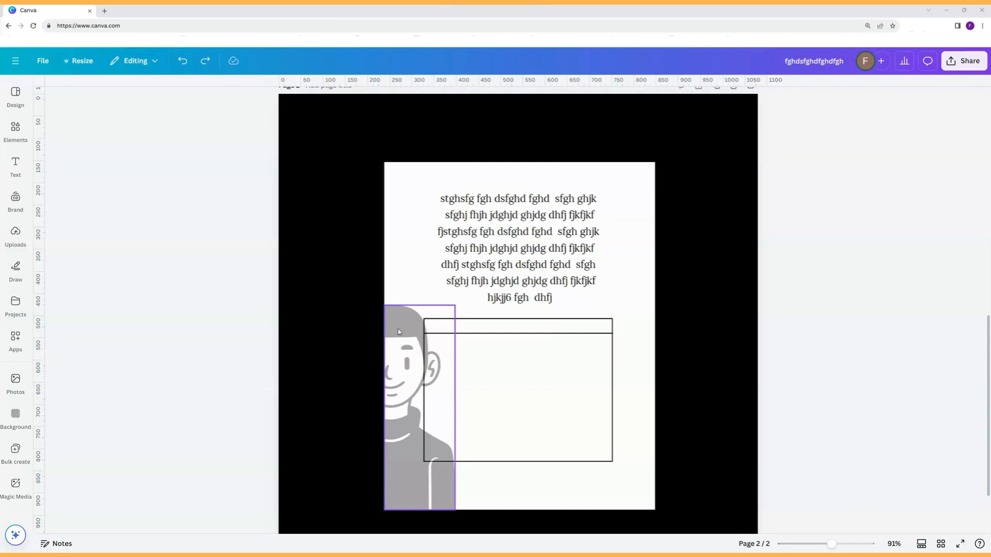
click(424, 321)
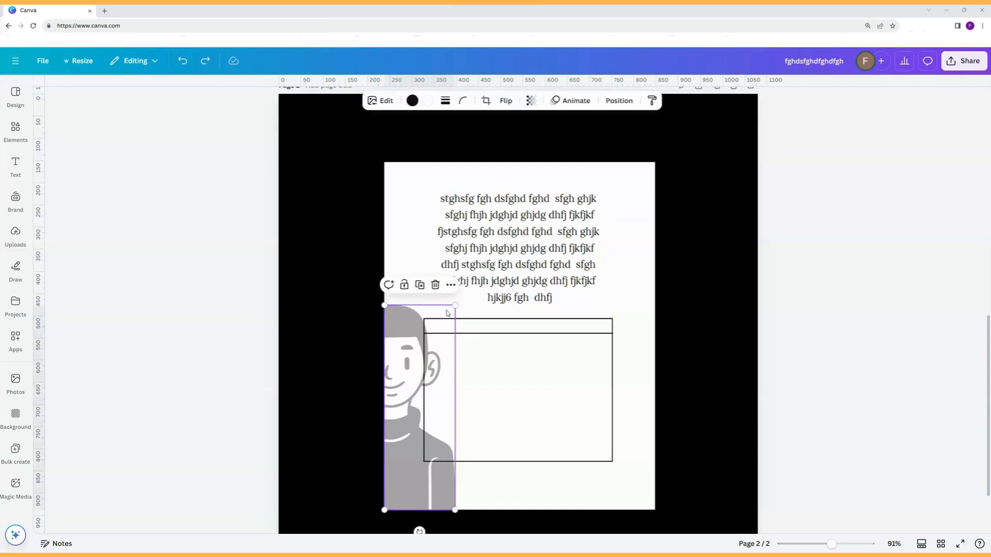
drag(455, 305, 517, 181)
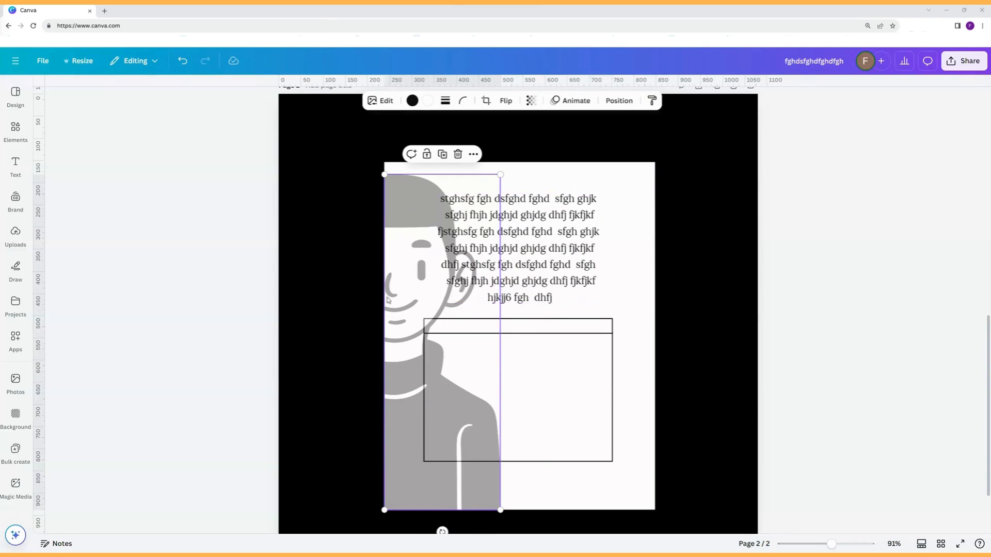
click(717, 218)
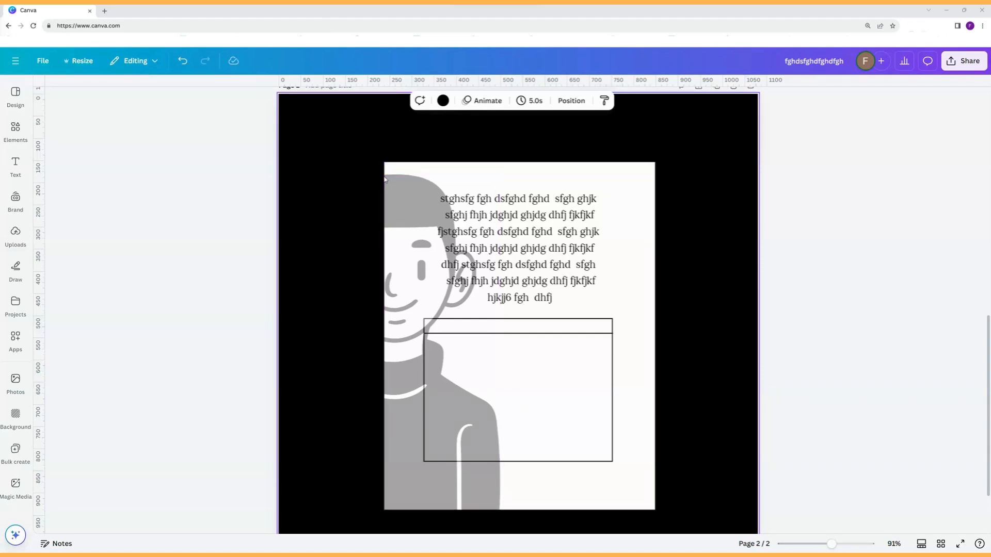
Shift the character image slightly inward from the page's left edge and move it back flush with that edge.
click(400, 206)
drag(399, 206, 403, 203)
click(363, 252)
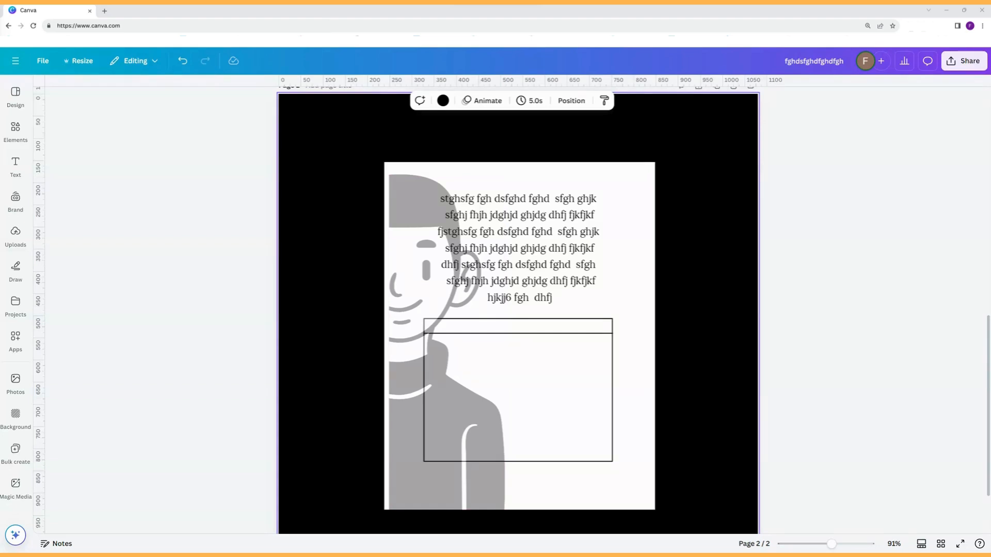
click(396, 460)
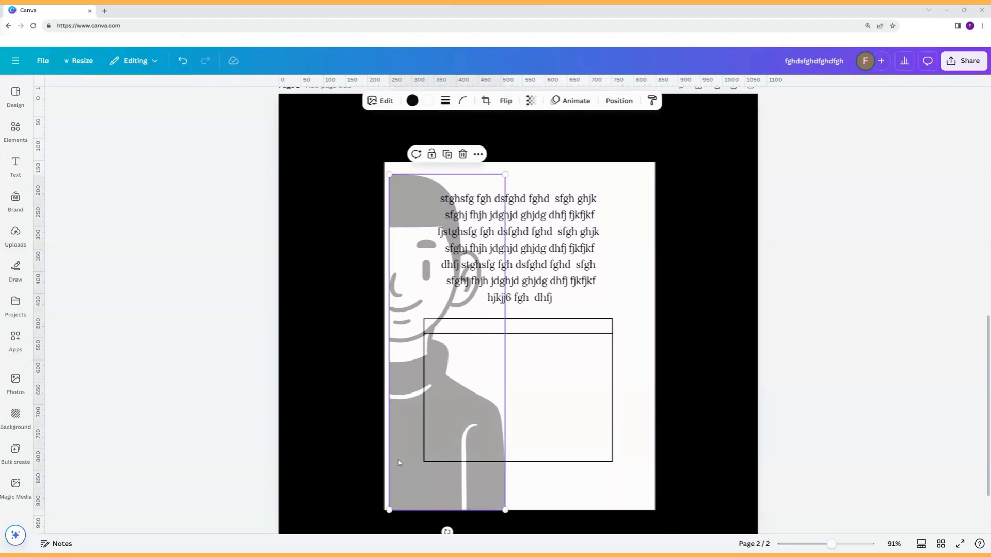
drag(396, 460, 398, 462)
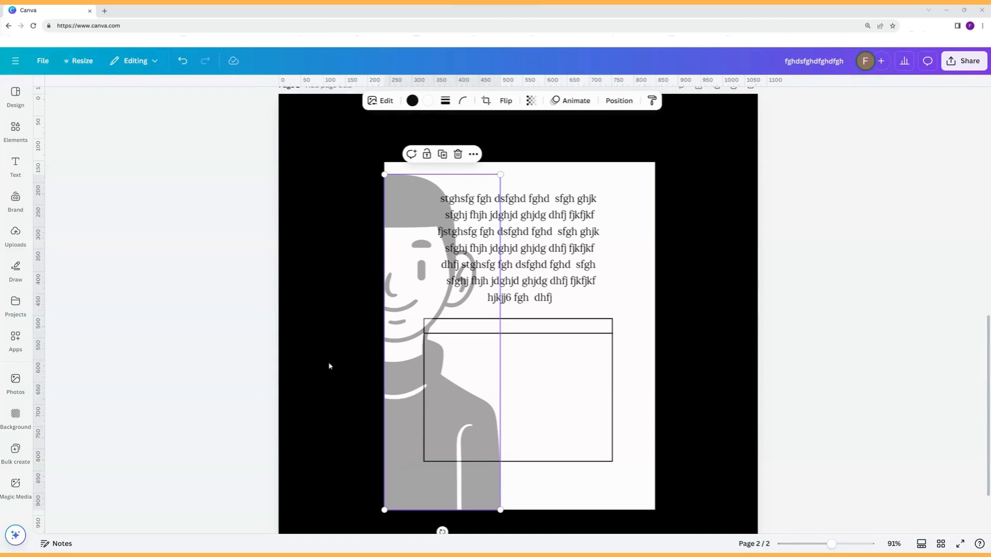
click(350, 298)
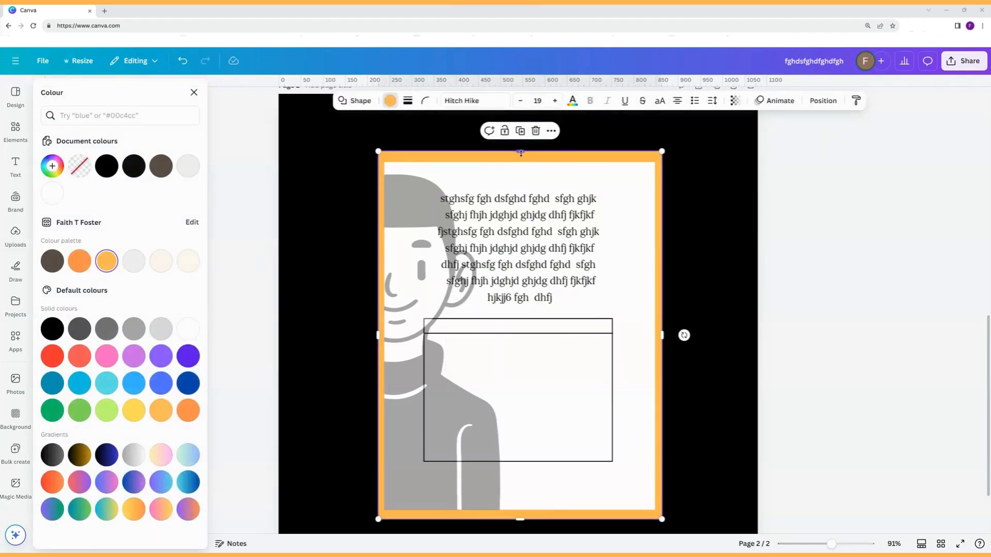
Trim the orange bleed rectangle's top, right and bottom edges to leave a narrow border around the white page.
drag(520, 152, 520, 156)
drag(664, 338, 662, 338)
drag(519, 519, 519, 516)
click(324, 332)
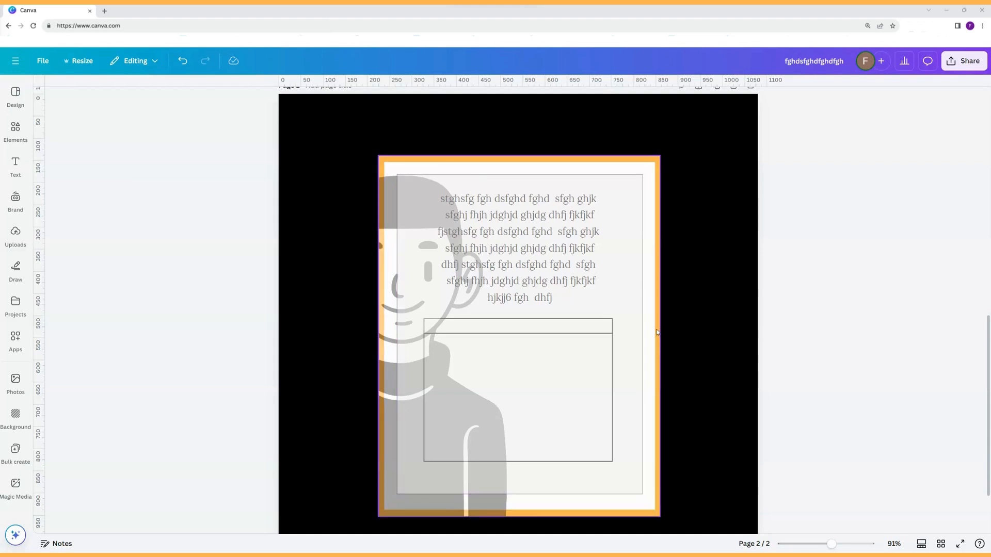
Pull the orange bleed rectangle's right edge in to the white page edge and extend it back out.
click(658, 346)
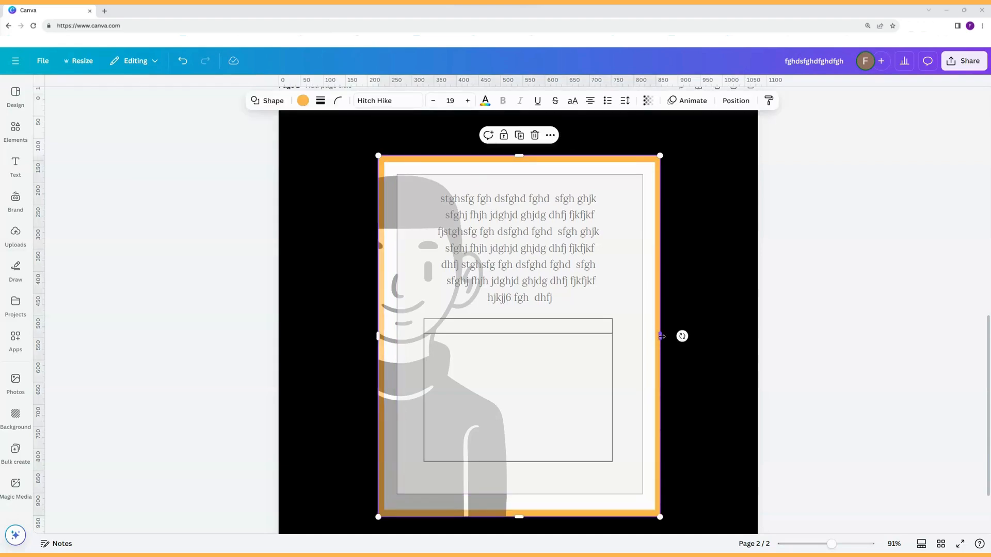
drag(661, 337, 659, 336)
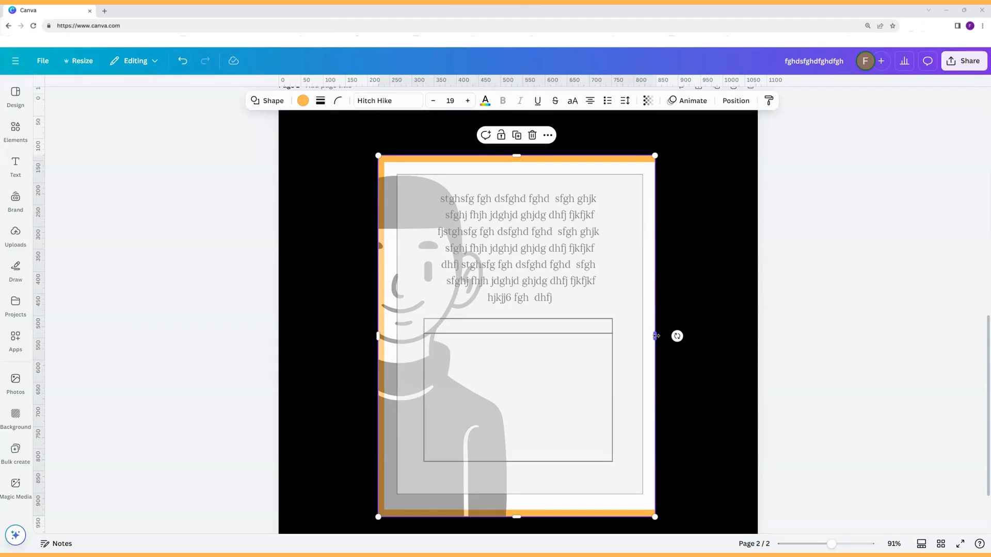
drag(656, 336, 660, 336)
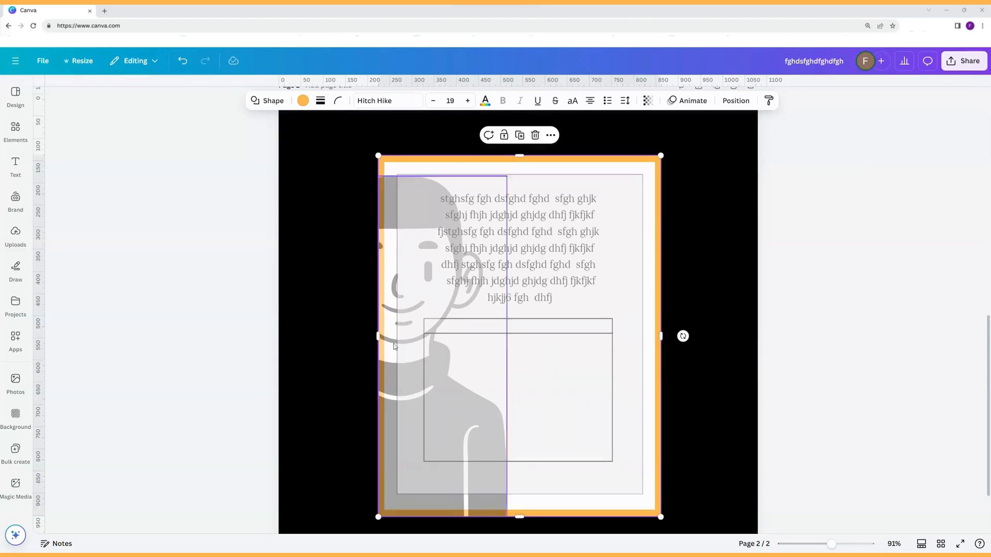
Pull the orange bleed rectangle's left edge in to the white page edge and extend it back to the character's outer edge.
drag(378, 336, 384, 336)
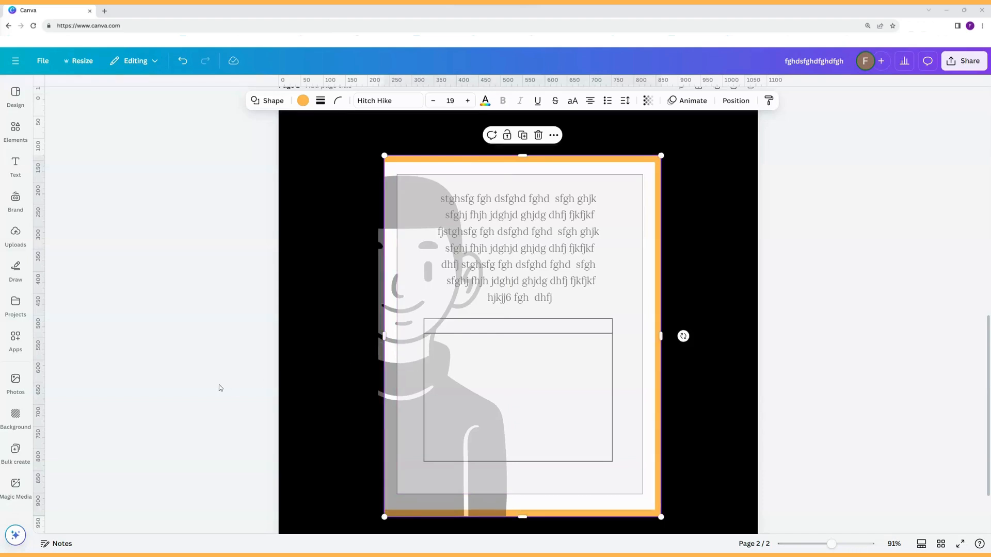
click(395, 332)
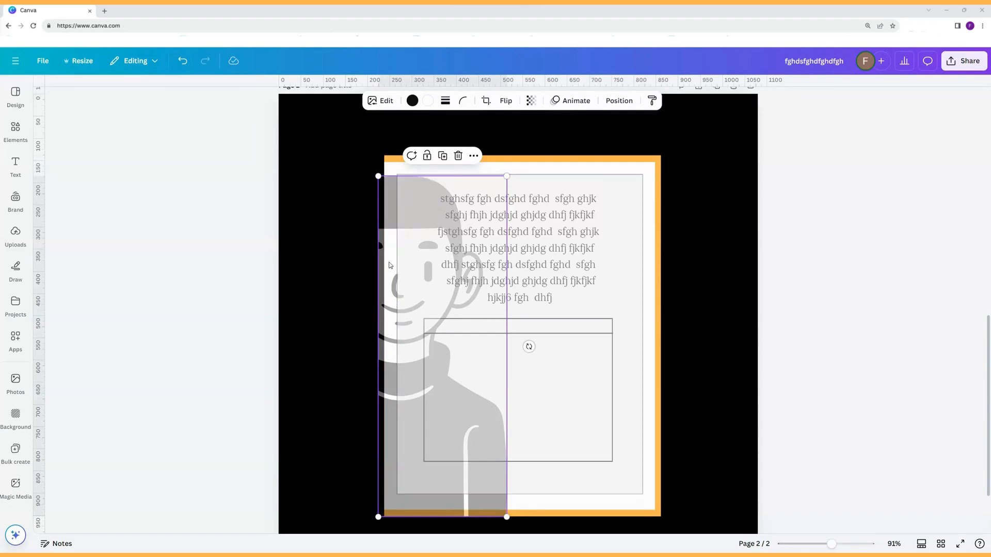
click(394, 158)
drag(384, 337, 380, 337)
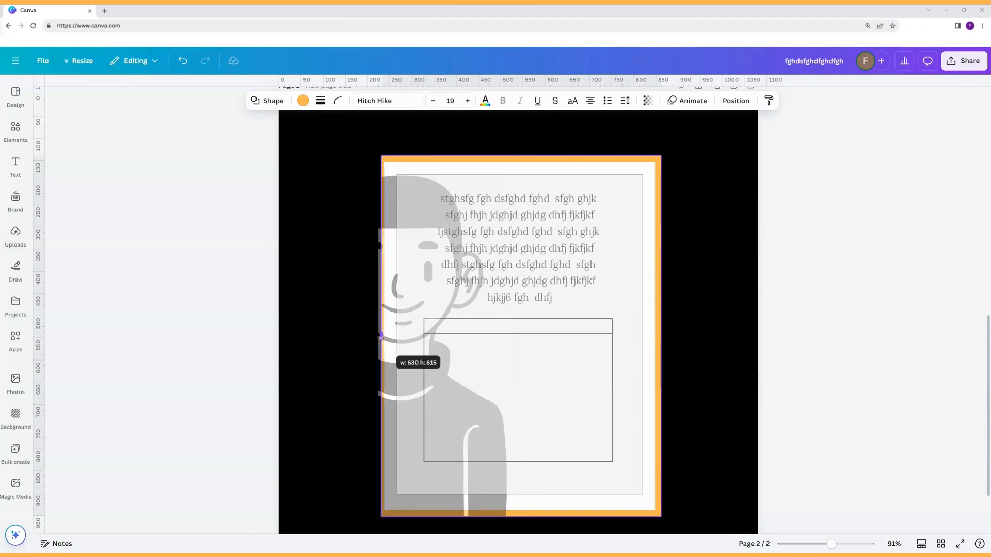
drag(380, 337, 378, 336)
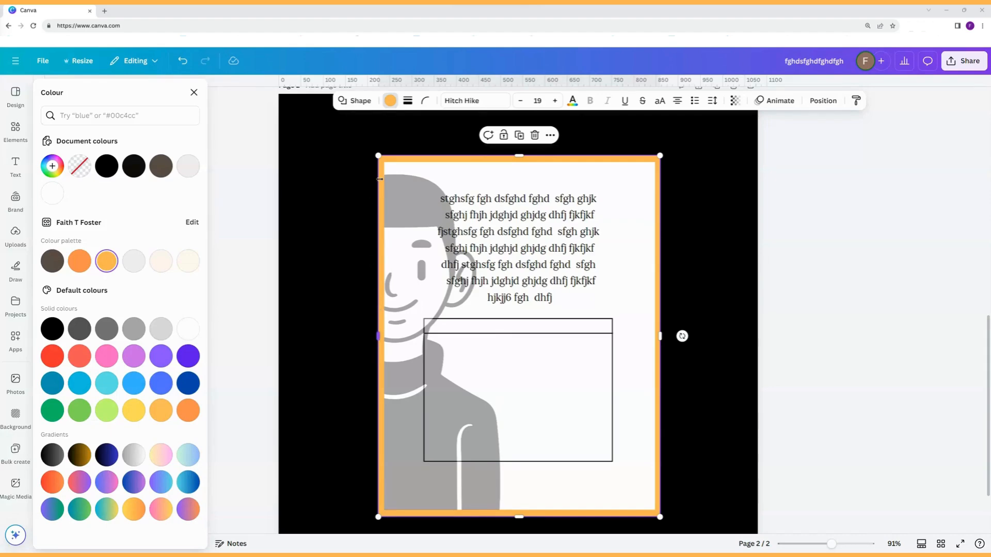
Try to move the character image out to the orange bleed border's left edge, and undo the last change.
click(396, 221)
drag(397, 220, 389, 313)
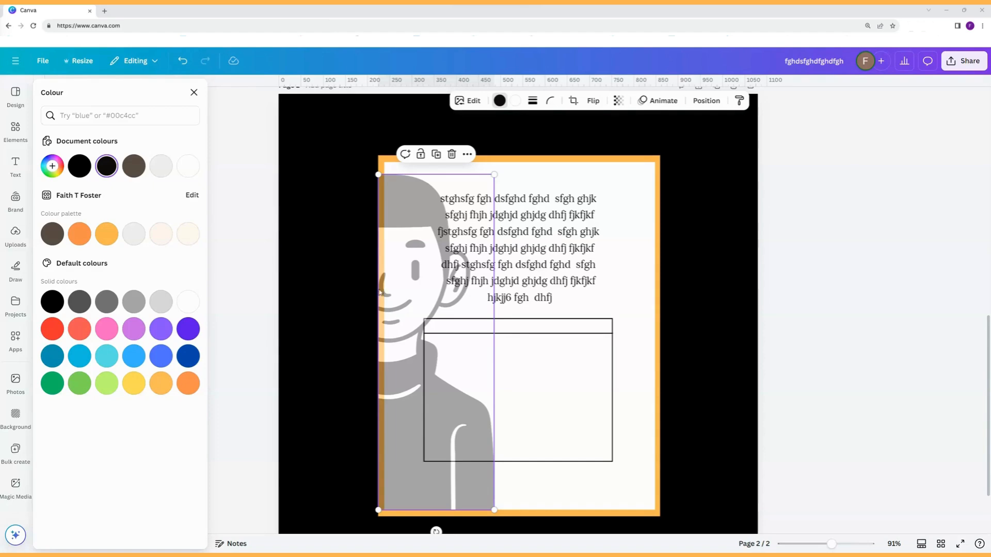
key(ctrl+z)
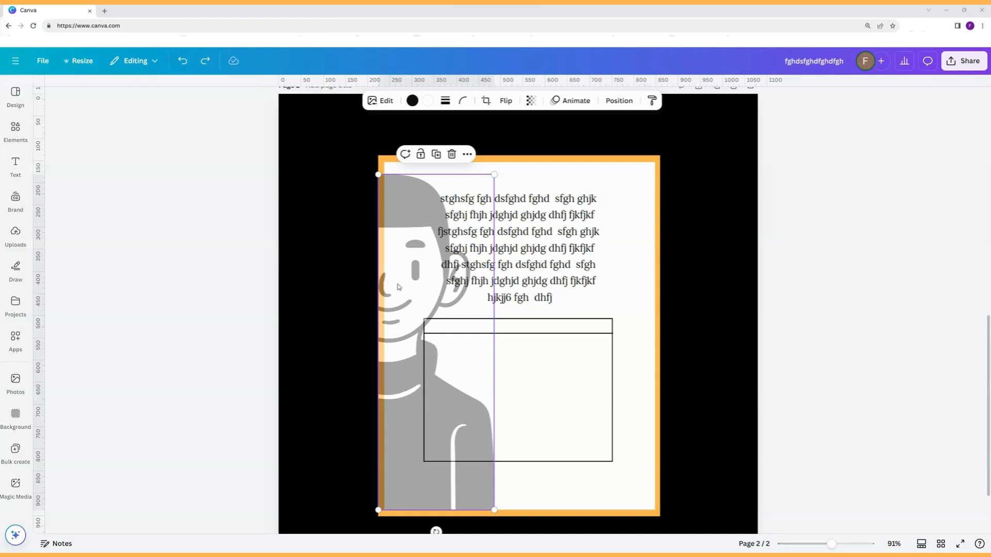
Shift the character image slightly right and extend its crop to the outer left edge of the orange bleed border.
drag(401, 287, 410, 284)
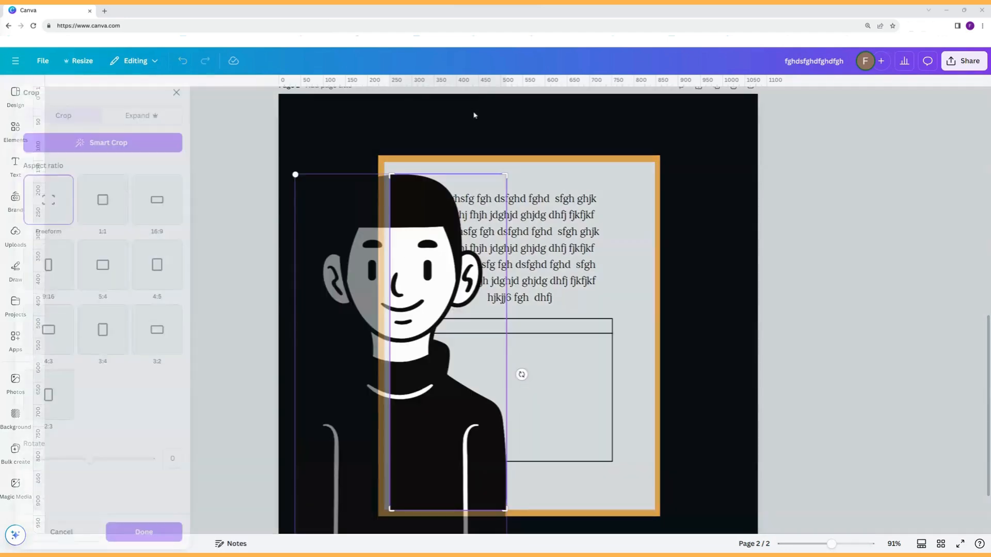
click(486, 102)
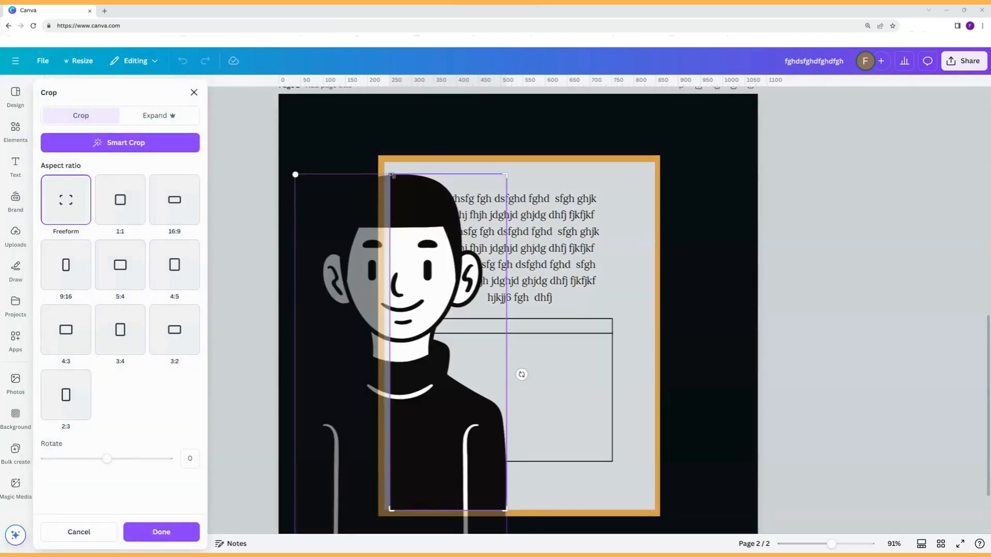
drag(391, 175, 378, 175)
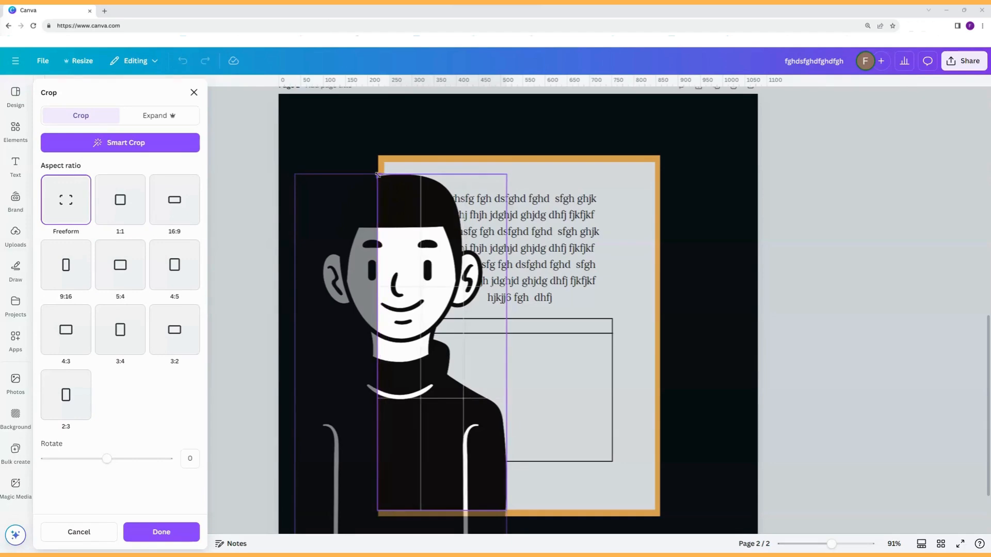
click(359, 160)
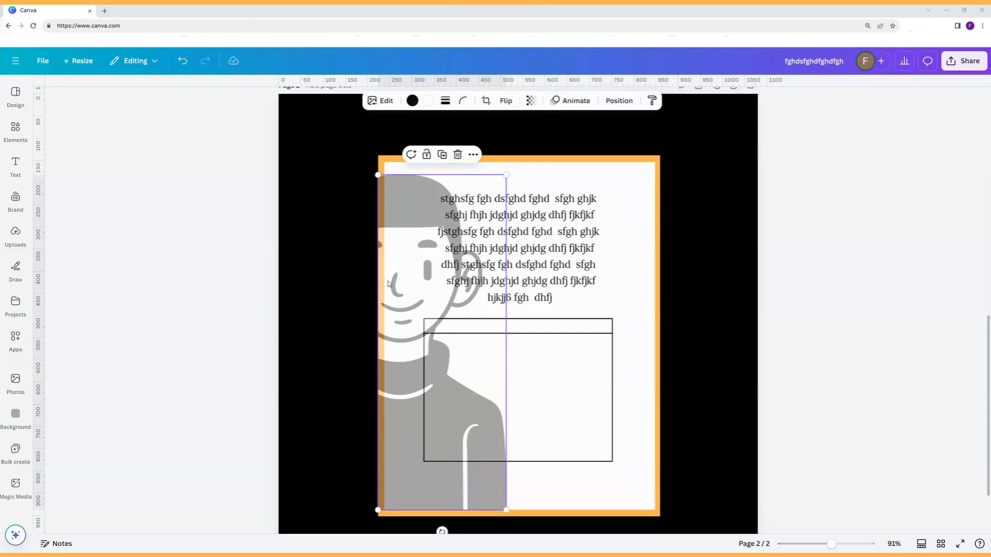
click(359, 153)
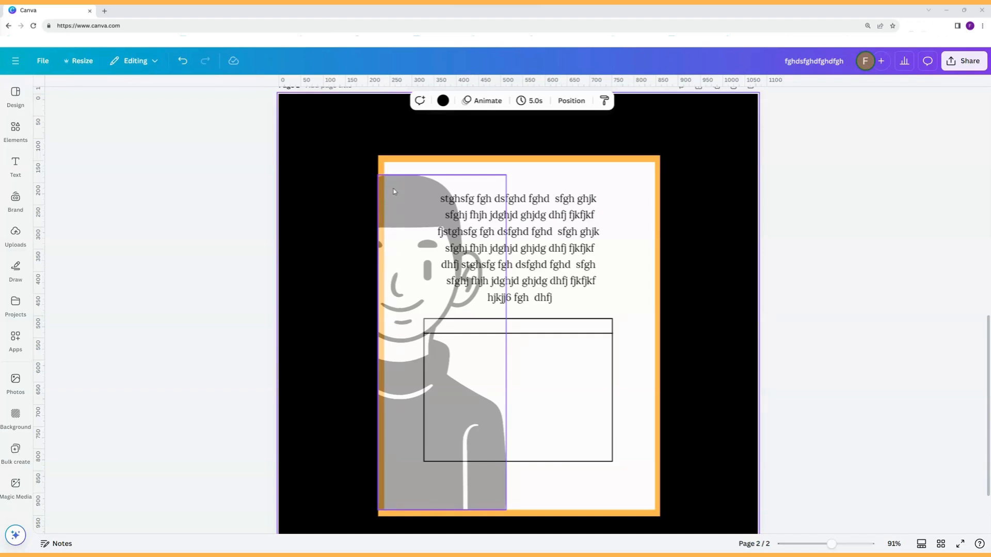
Move the character image down so its lower edge meets the outer bottom edge of the orange bleed border.
click(461, 496)
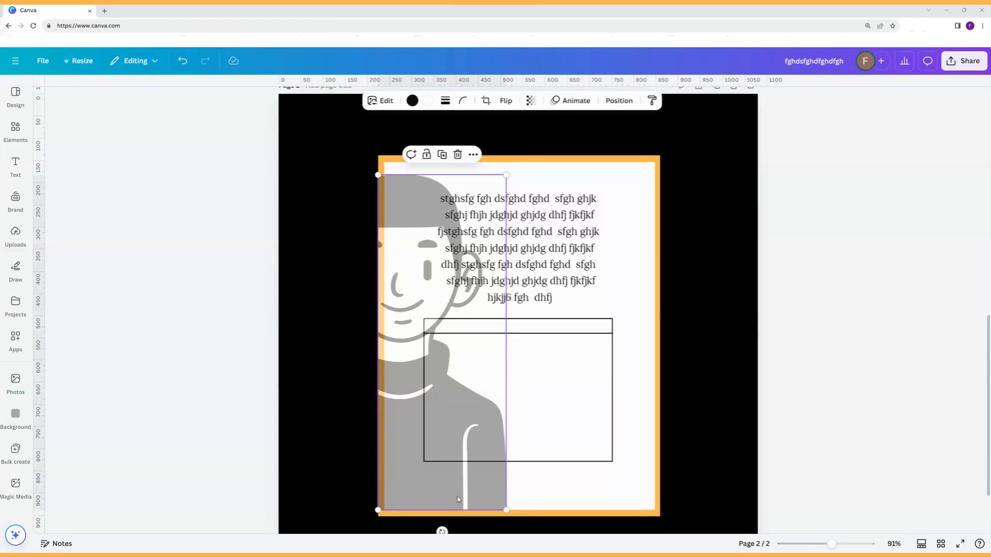
drag(457, 499, 457, 494)
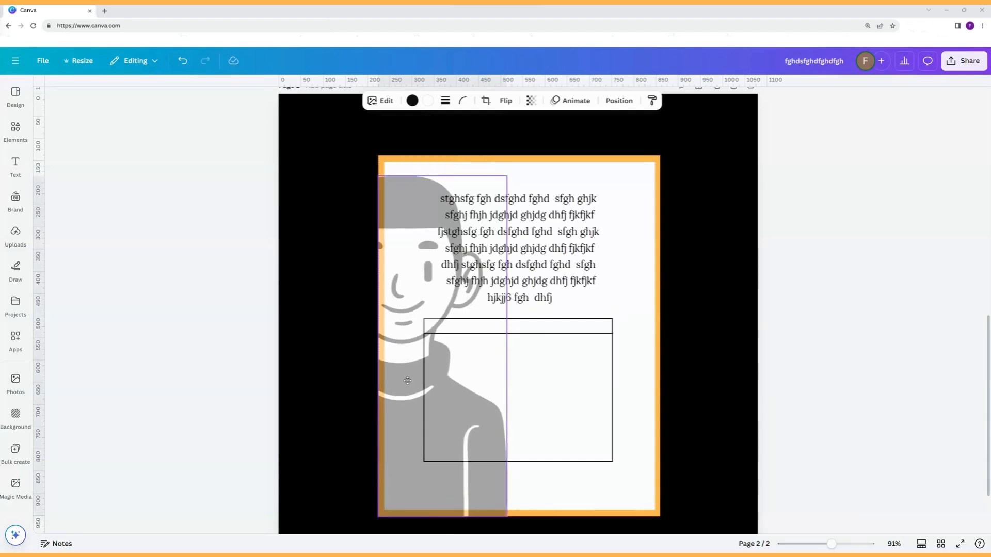
click(343, 368)
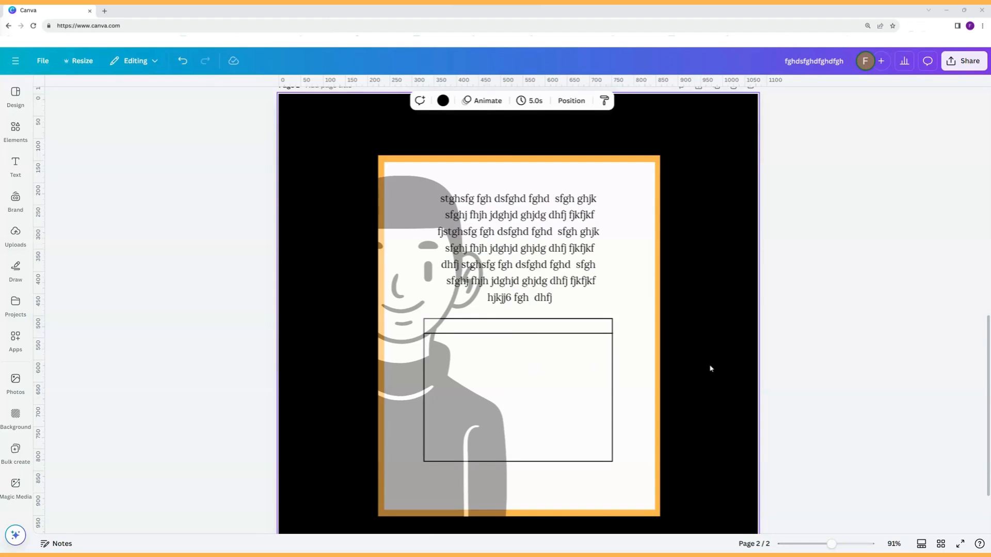
Copy the semi-transparent margin rectangle from page 1 and paste it onto page 2.
scroll(721, 357, up, 5)
scroll(721, 359, up, 3)
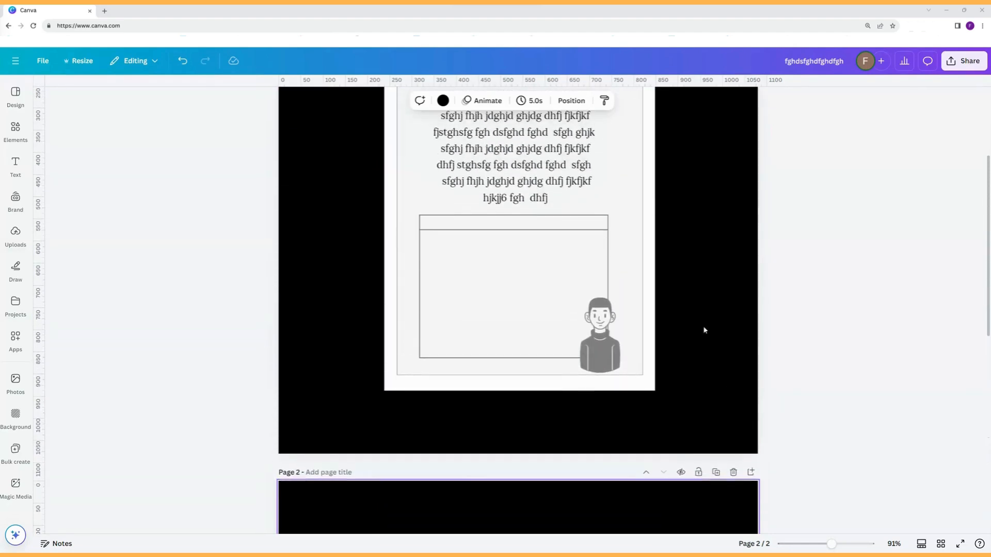
click(617, 261)
right_click(617, 261)
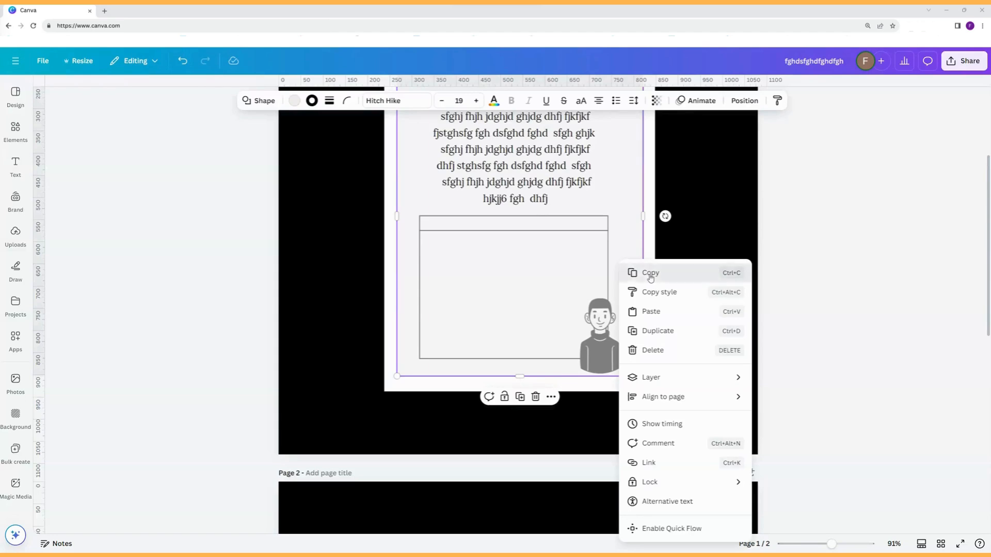
click(649, 278)
scroll(650, 310, down, 8)
right_click(625, 287)
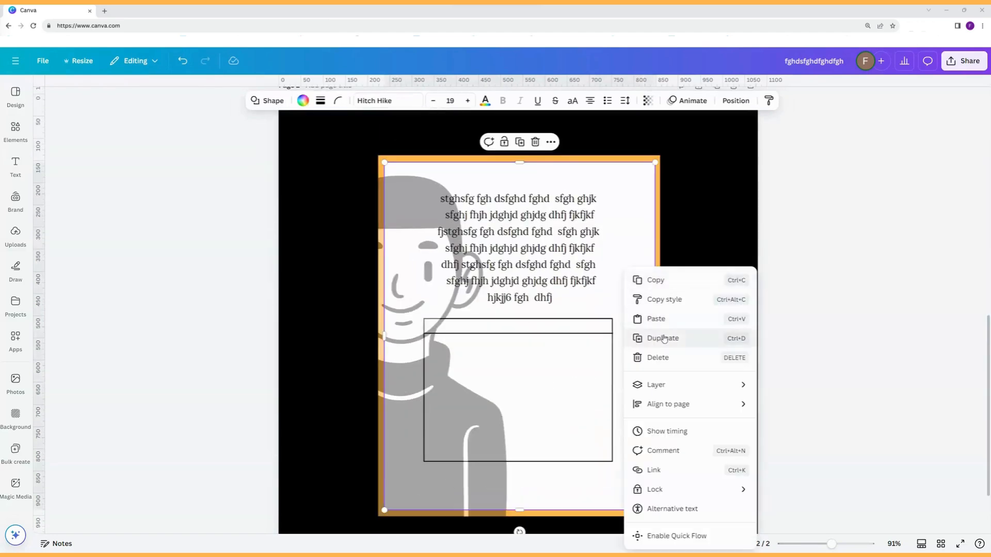
click(656, 319)
click(695, 336)
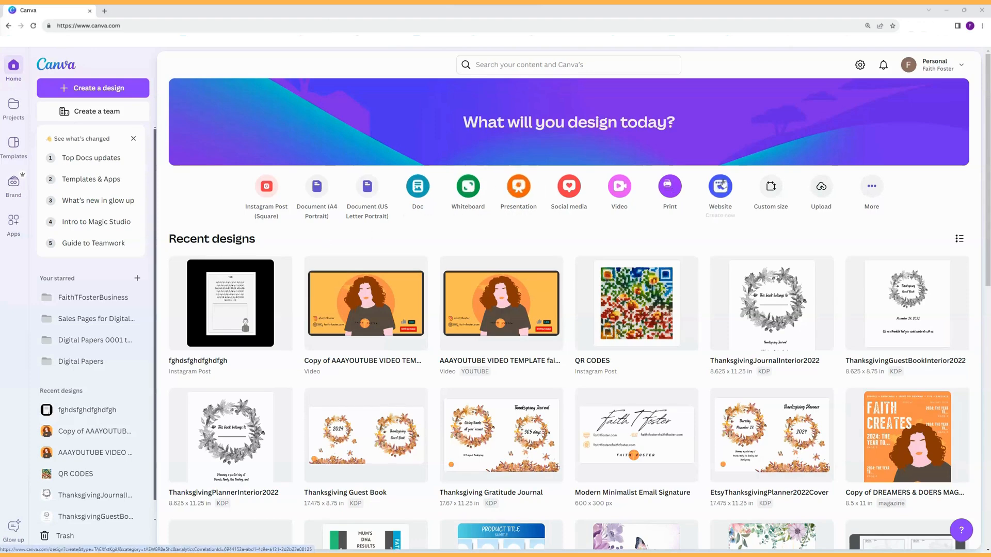
Start a new custom-size design with width 6 and height 9, and switch the units to inches.
click(767, 190)
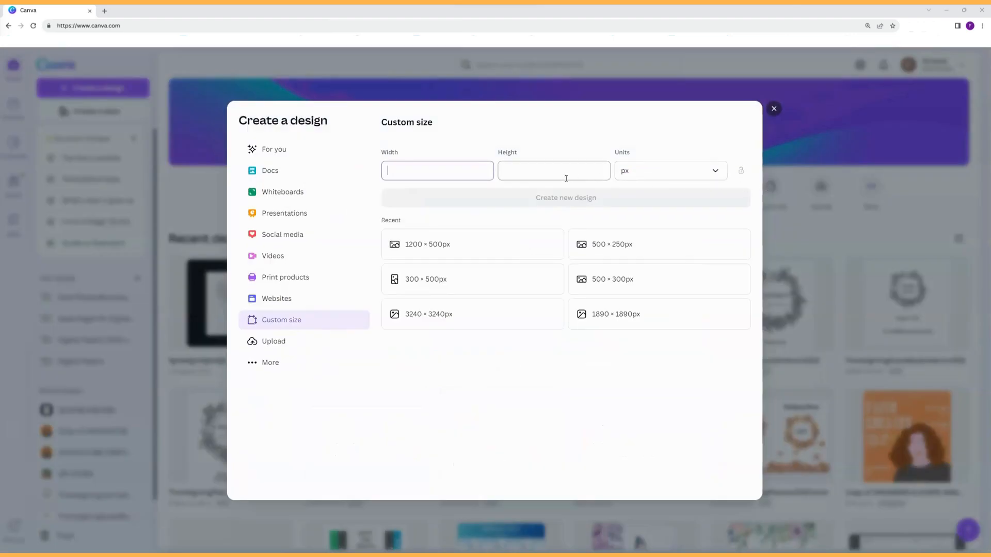
text(6)
click(516, 173)
text(9)
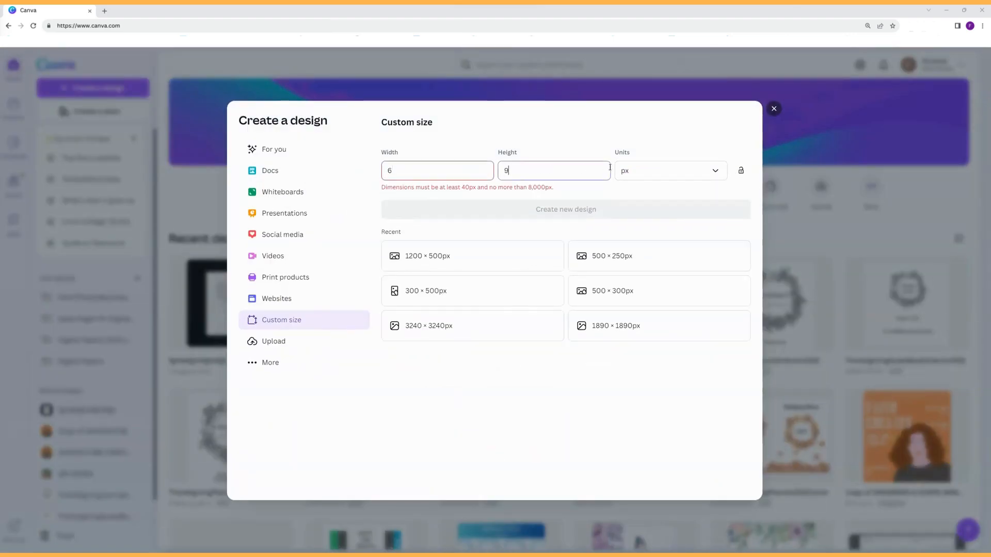
click(641, 172)
click(638, 217)
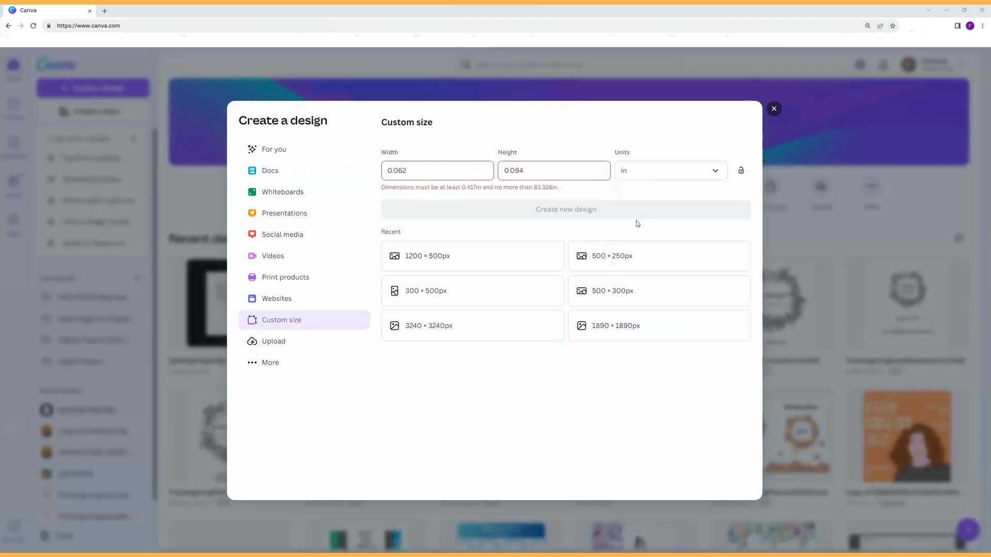
Set the custom size to 6 in wide by 9 in high and create the new design.
drag(433, 175, 369, 170)
text(6)
key(Tab)
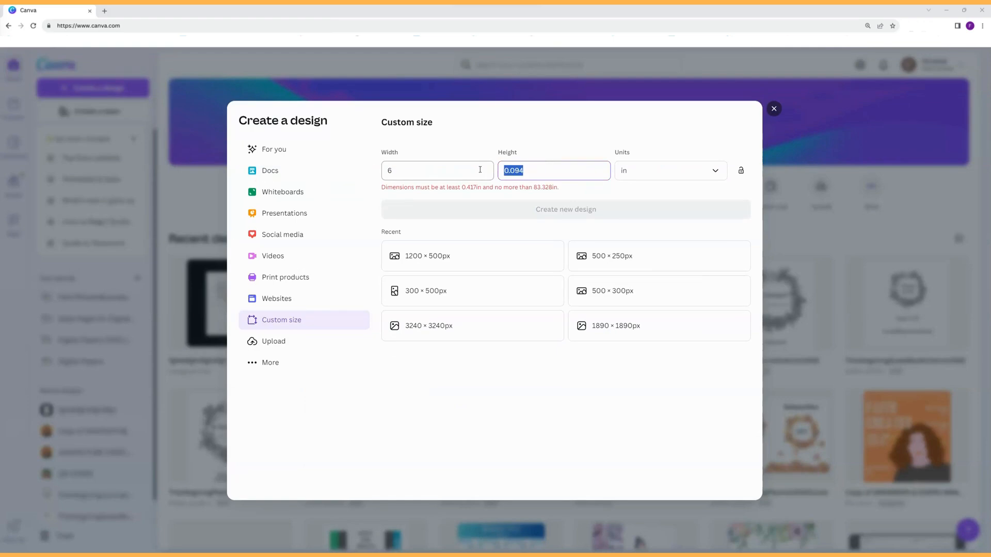
text(9)
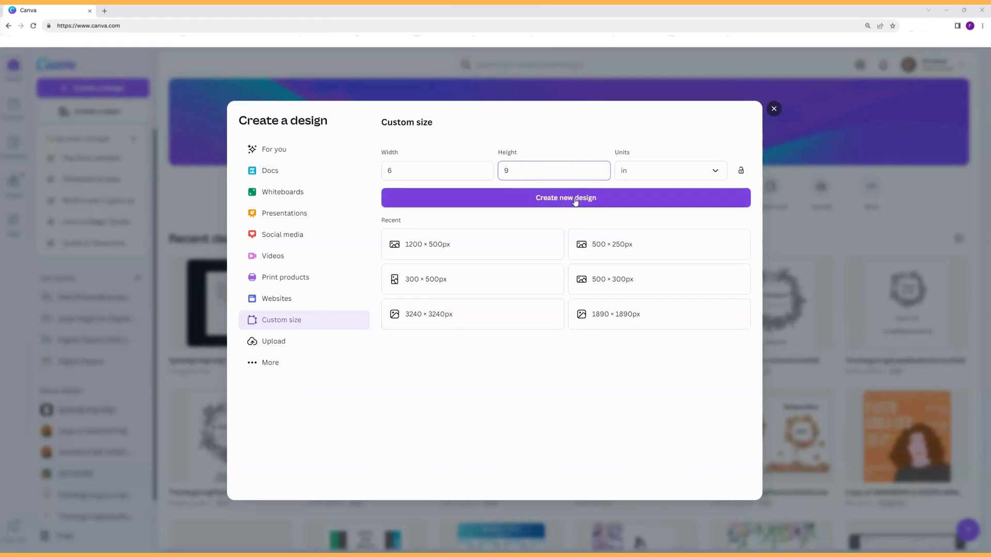
click(572, 205)
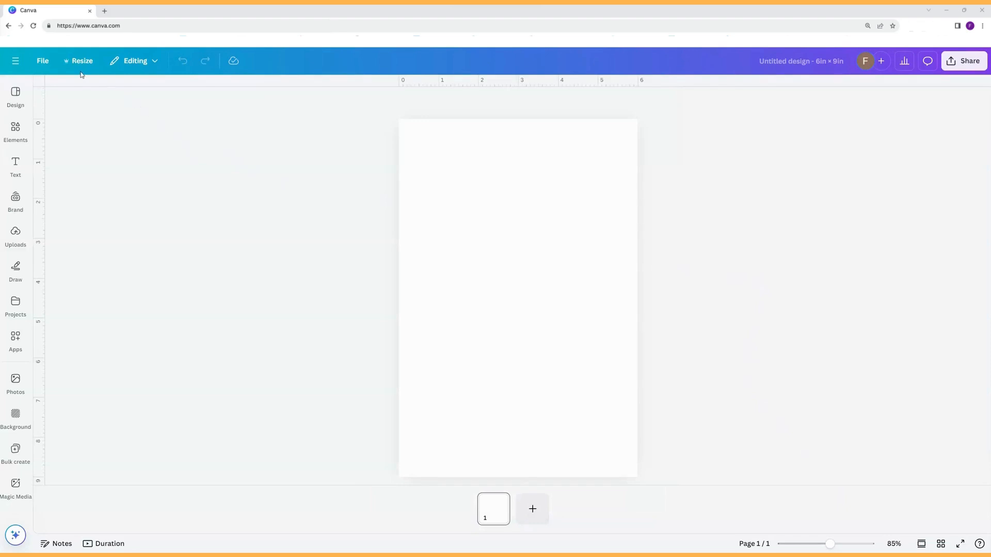
Check that rulers and guides are turned on, and place a vertical guide about 0.25 in from the page's left edge.
click(43, 62)
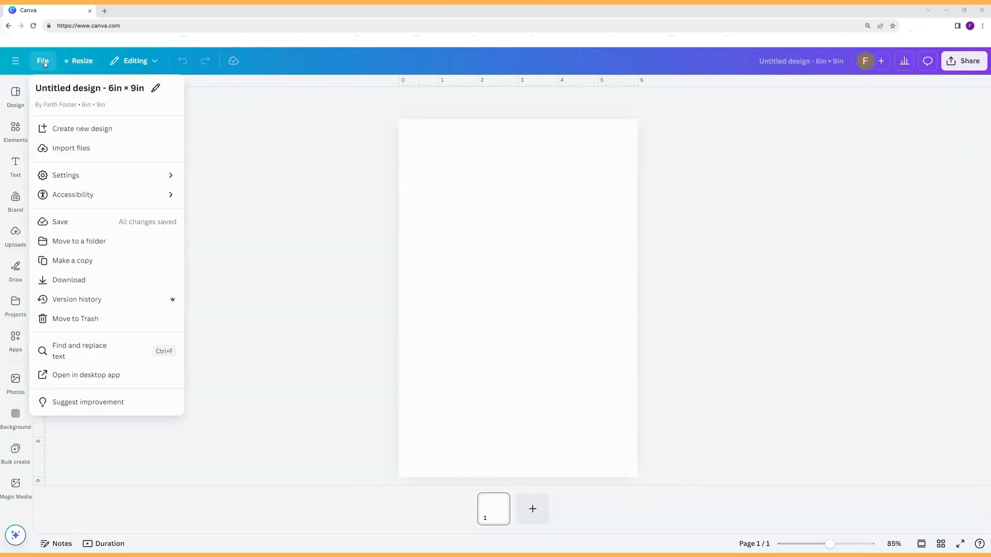
mouse_move(80, 177)
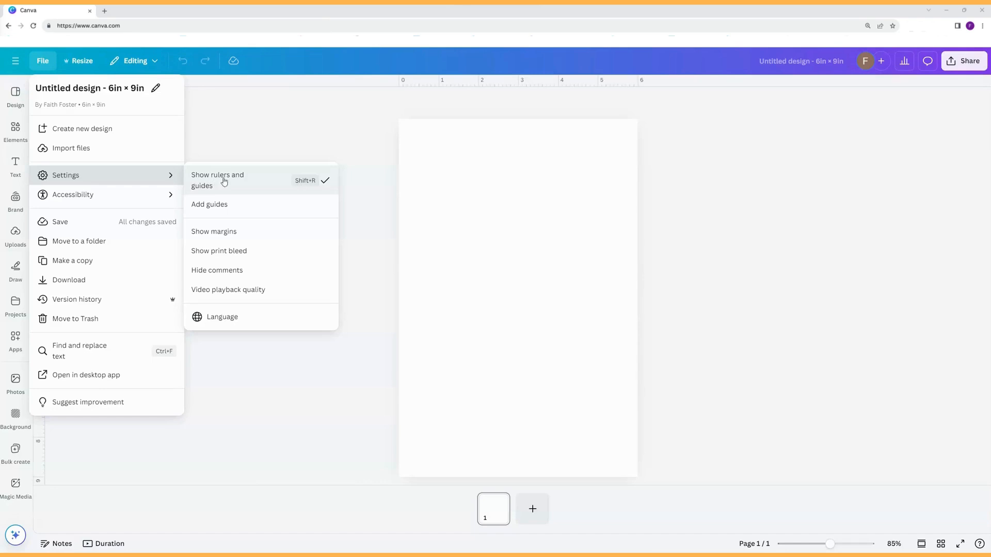
click(488, 105)
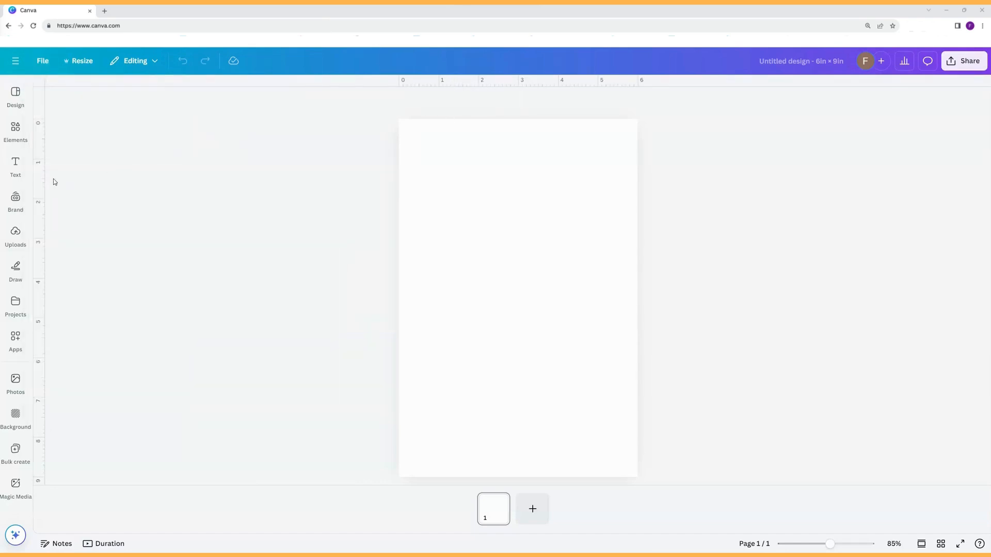
drag(41, 176, 409, 177)
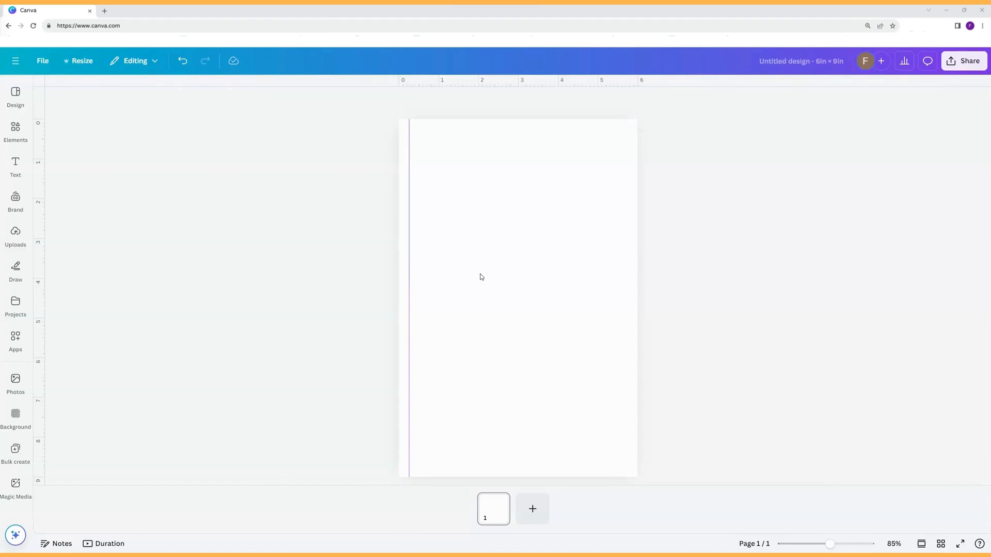
Add a rectangle stretched to the full page height and narrow it to fill the strip between the left page edge and the guide.
key(r)
drag(516, 261, 516, 104)
drag(516, 332, 520, 487)
drag(554, 296, 409, 299)
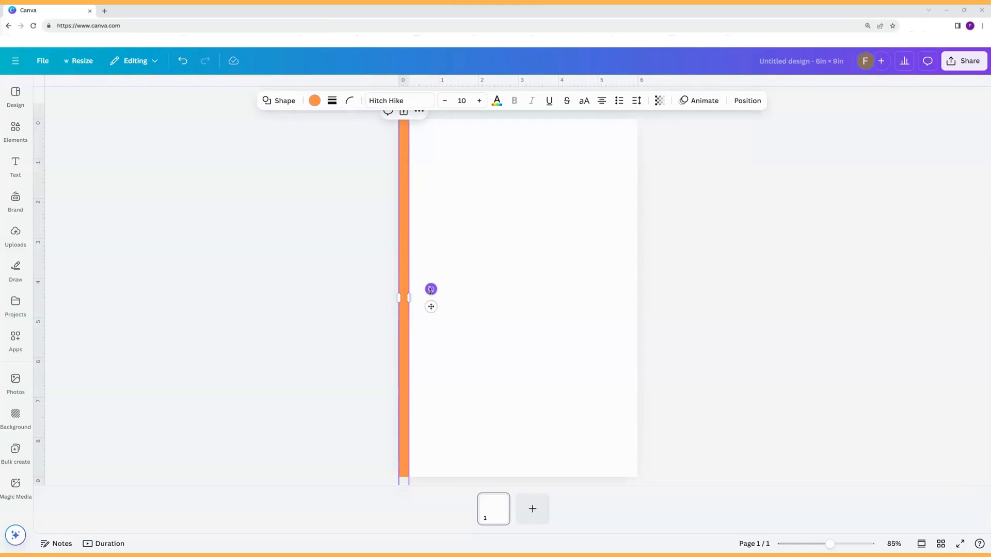
click(422, 304)
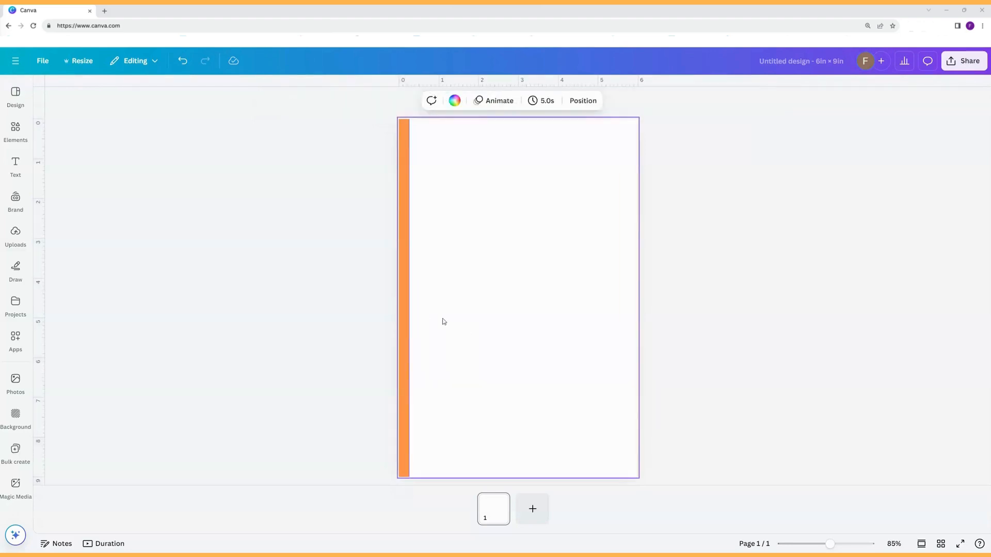
Duplicate the orange strip three times and align one copy with the page's right edge.
click(404, 335)
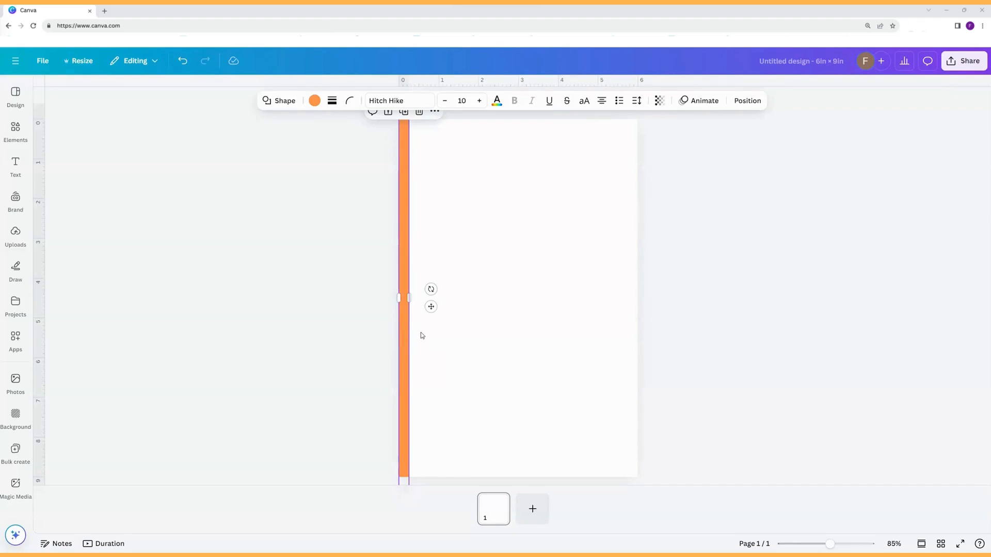
key(ctrl+d)
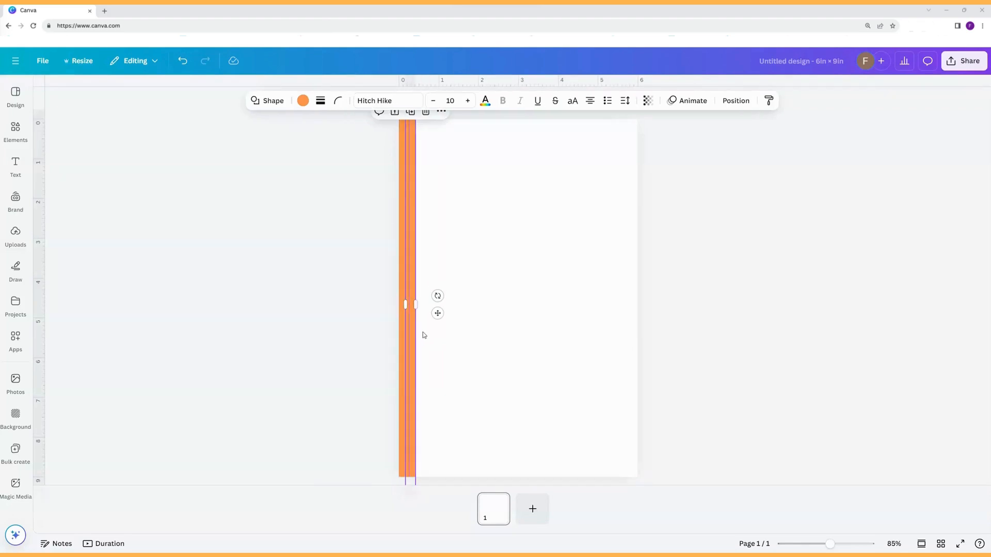
key(ctrl+d)
key(ctrl+d)
click(455, 345)
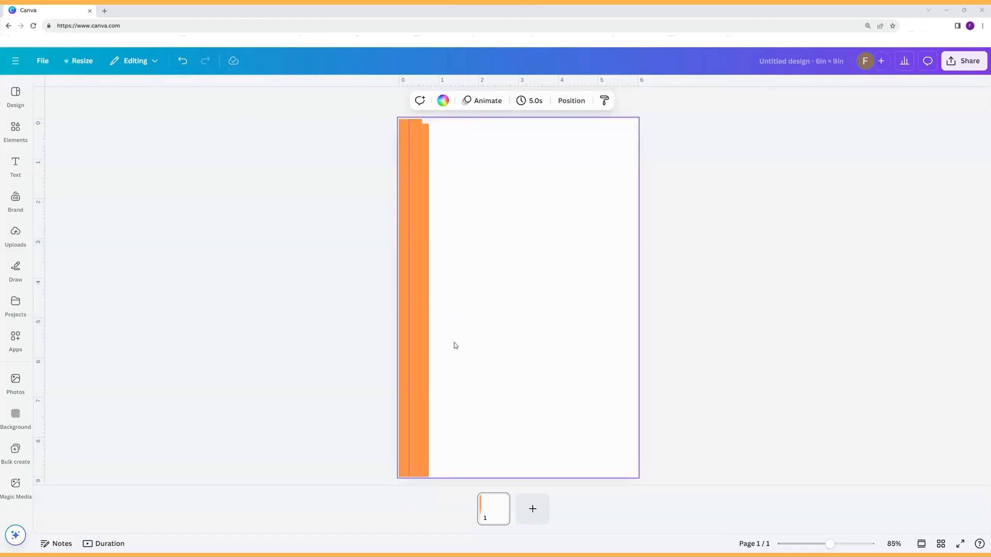
drag(420, 335, 627, 308)
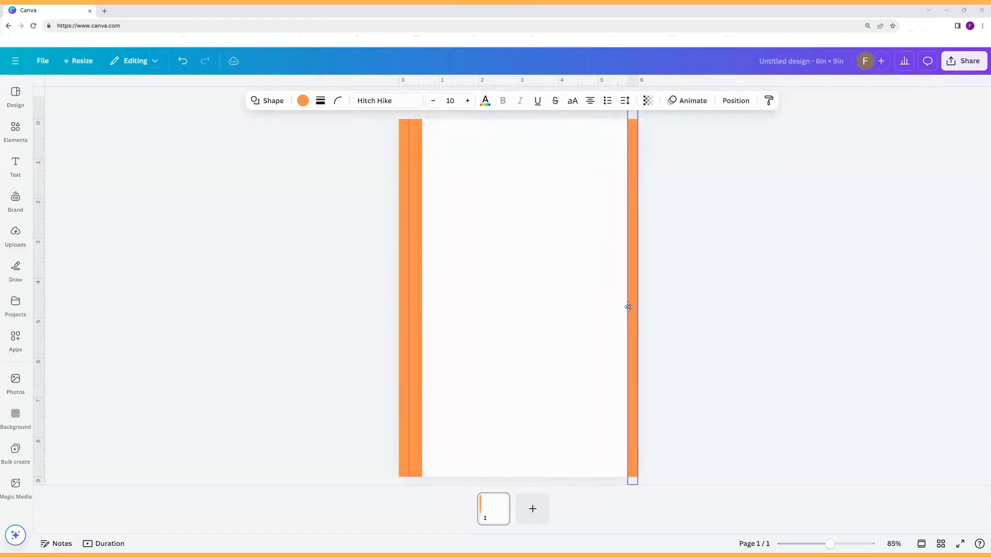
Rotate the other two strip copies to horizontal and align them with the page's bottom and top edges.
drag(420, 312, 461, 302)
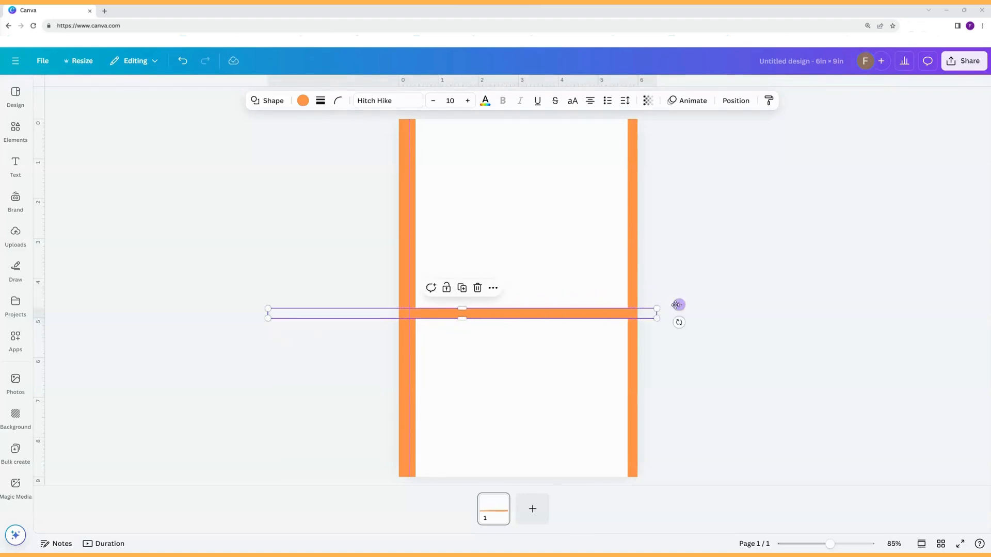
drag(679, 305, 692, 459)
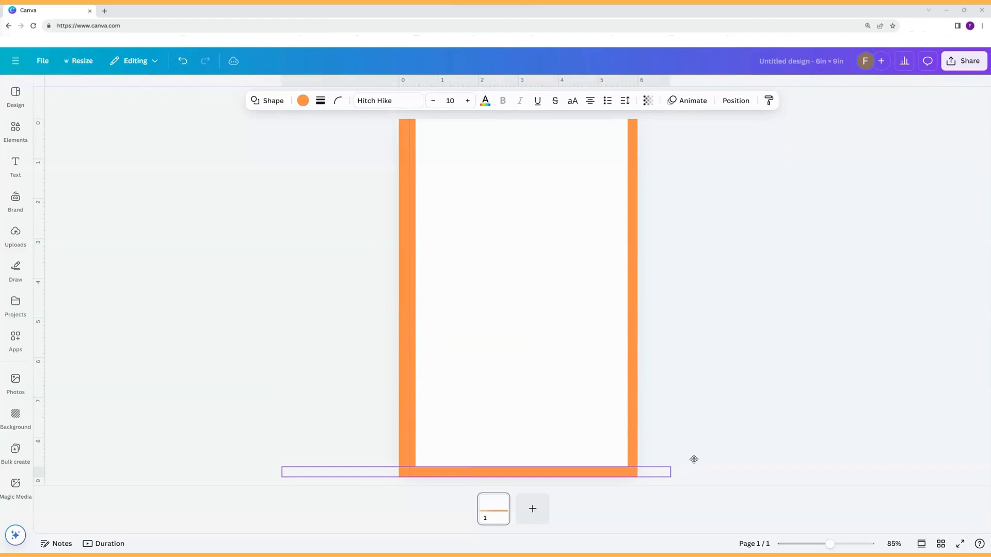
drag(417, 336, 479, 339)
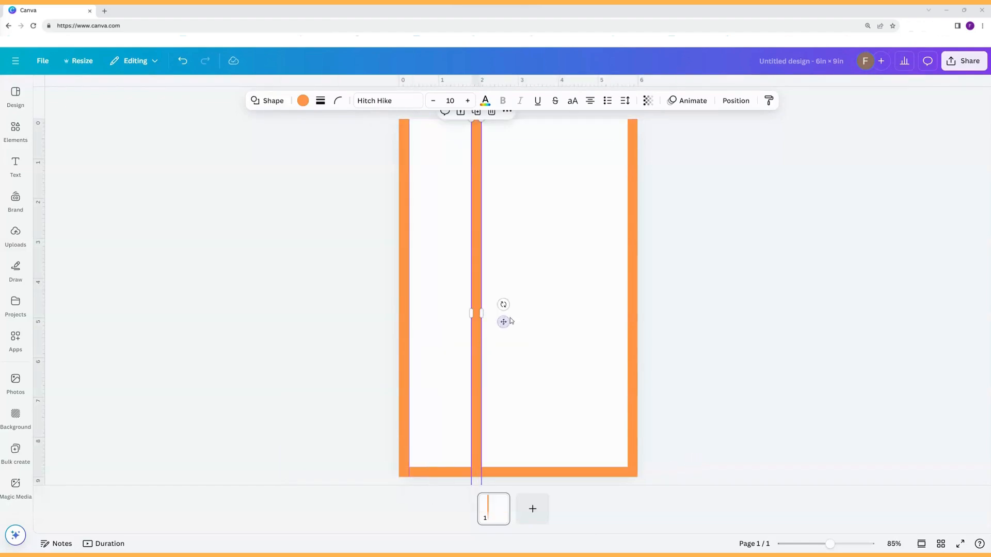
drag(504, 303, 475, 295)
drag(551, 313, 558, 124)
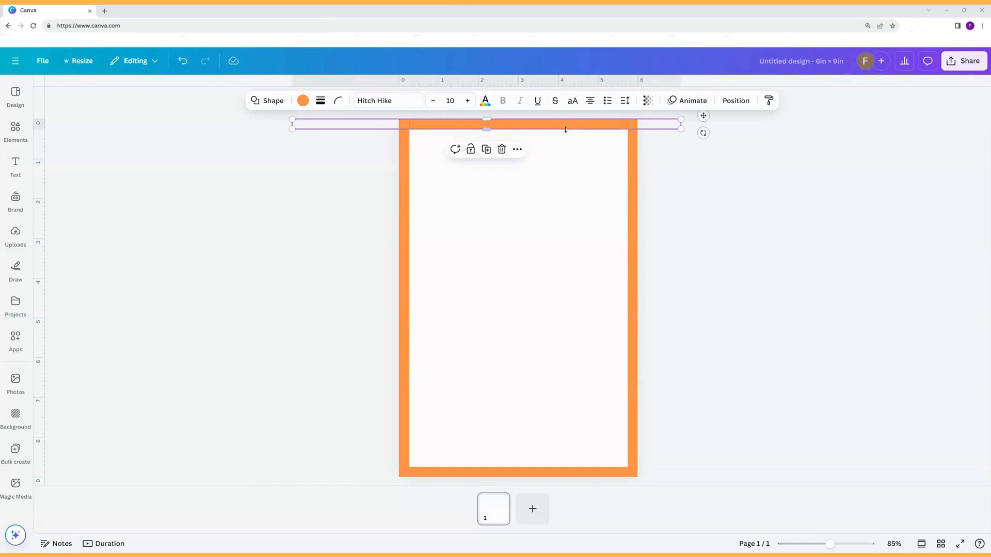
click(702, 188)
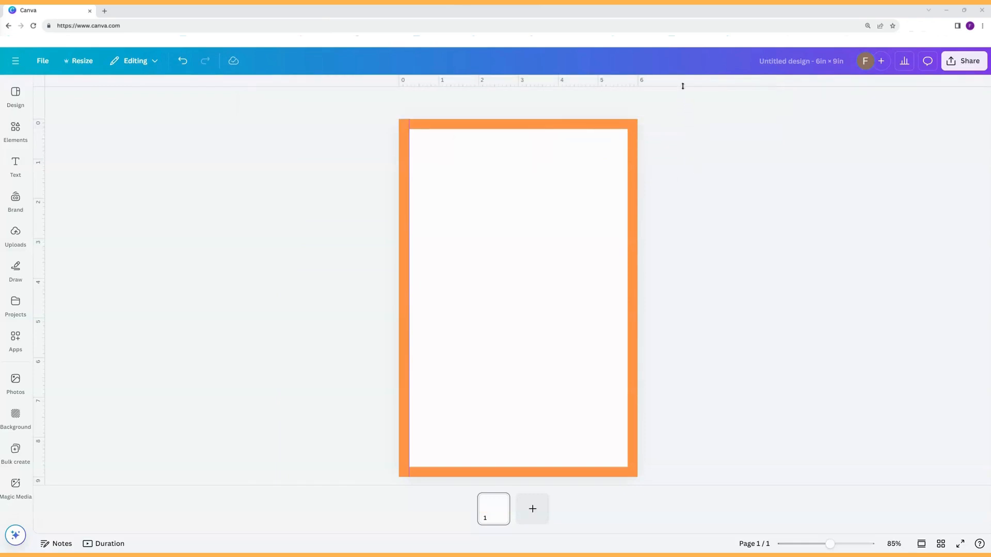
Place guides along the inner edges of the top, bottom and right orange strips.
drag(682, 84, 675, 127)
drag(682, 85, 658, 467)
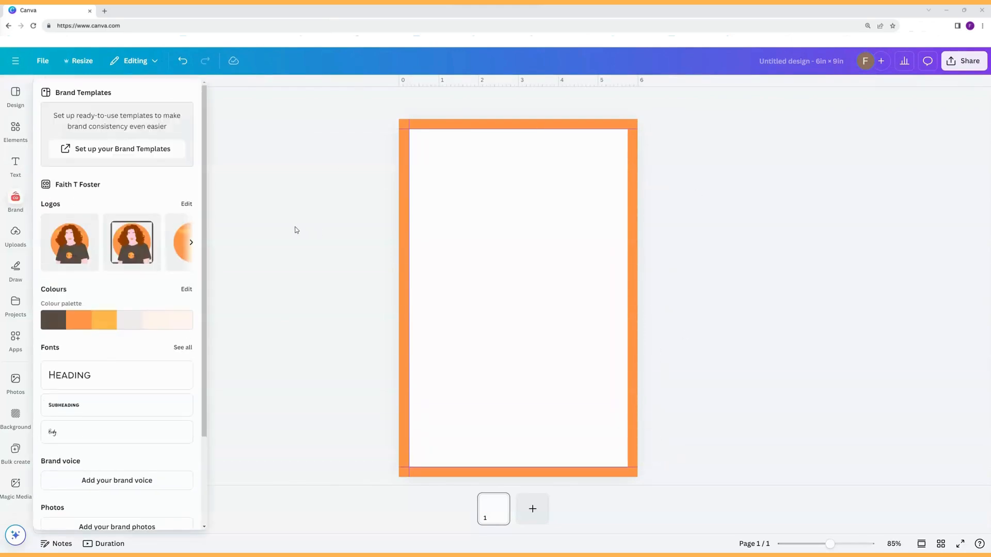
drag(44, 181, 631, 258)
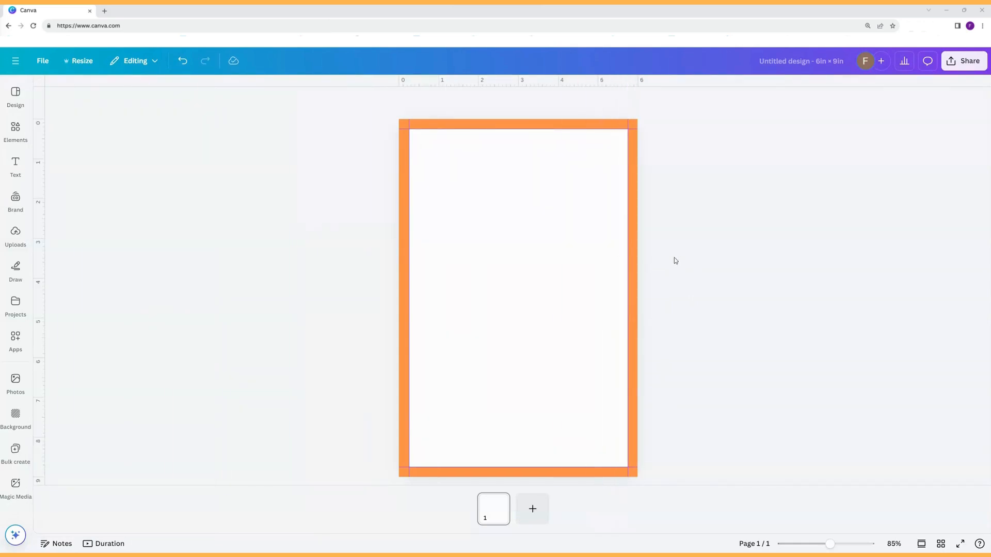
Delete all four orange strips from the page, leaving the guides in place.
click(636, 238)
key(Delete)
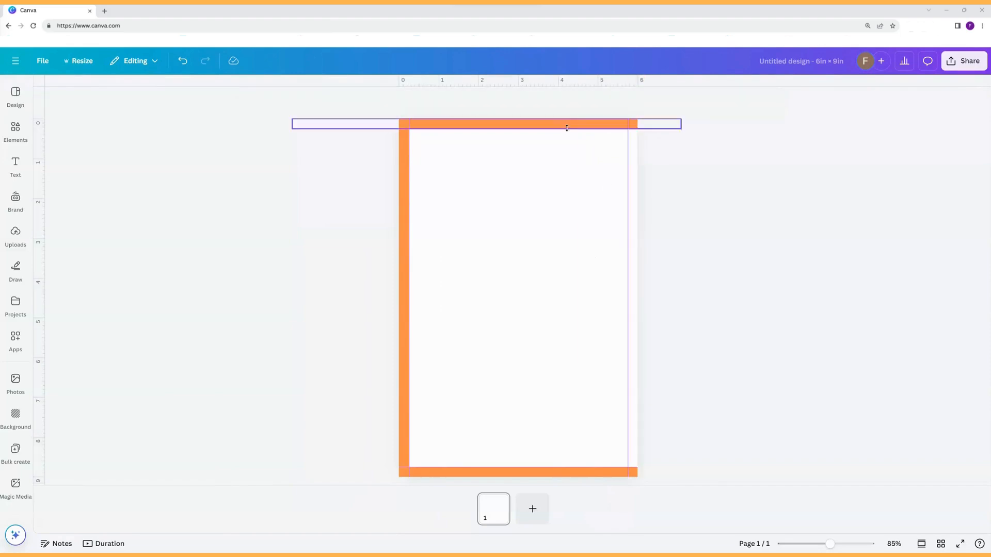
click(555, 121)
key(Delete)
click(404, 169)
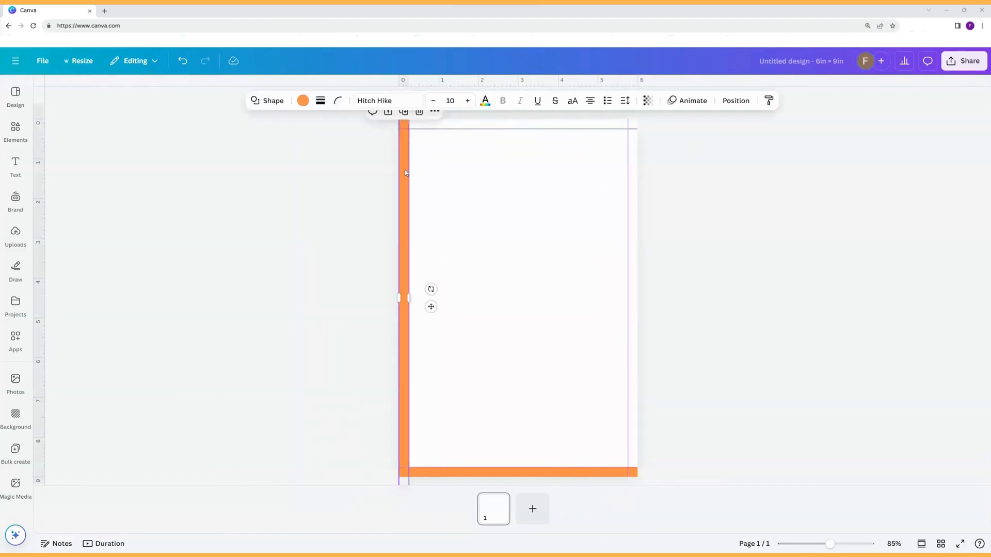
key(Delete)
click(498, 471)
key(Delete)
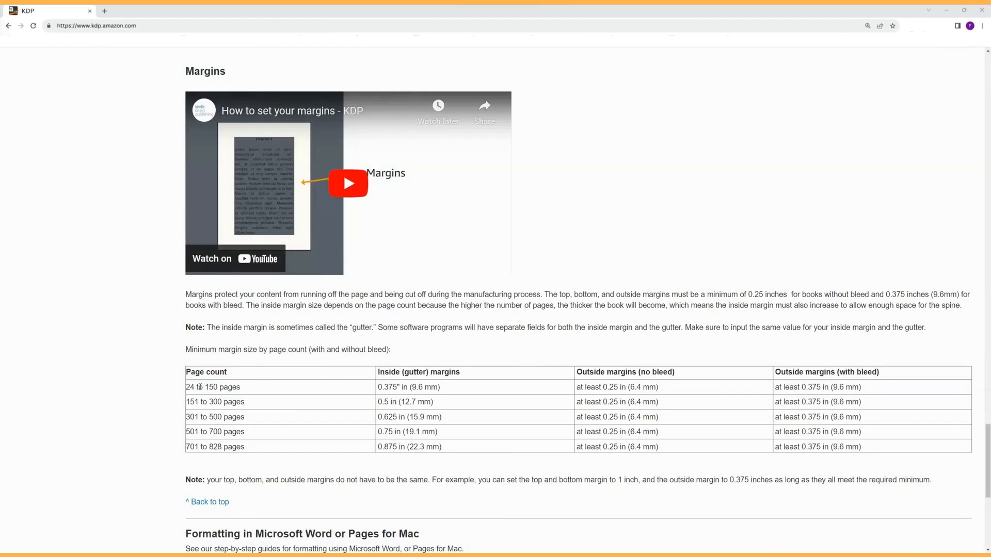
Look up KDP's gutter margin for 24 to 150 pages, and add a vertical guide 0.375 in from the page's left edge in Canva.
drag(192, 387, 227, 387)
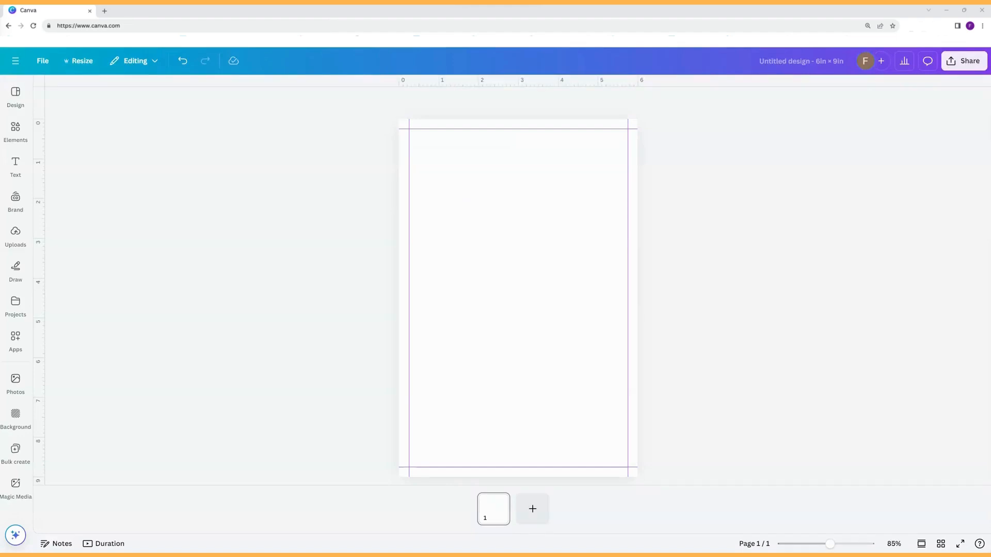
drag(44, 221, 413, 207)
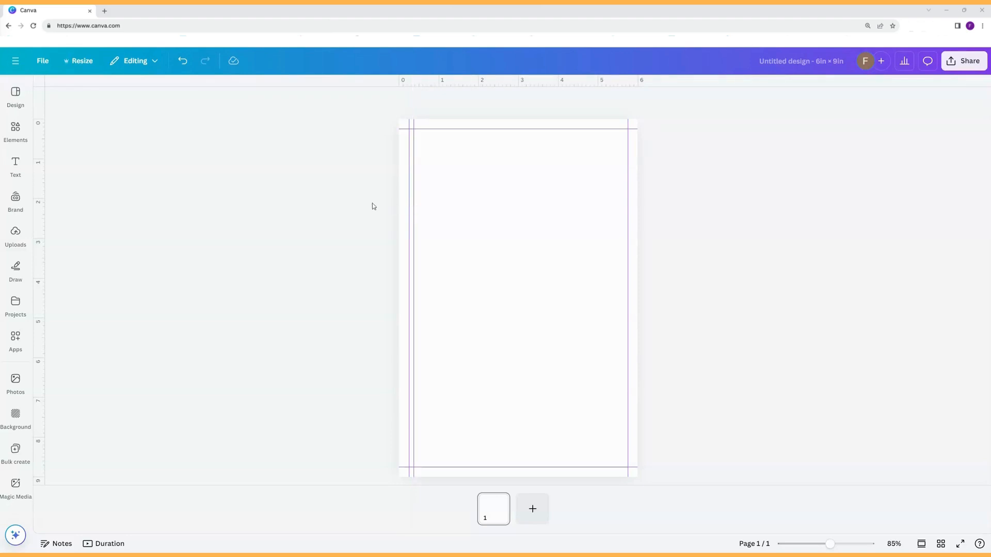
Add a full-height rectangle and narrow it to span from the left page edge to the 0.375 in guide.
click(491, 257)
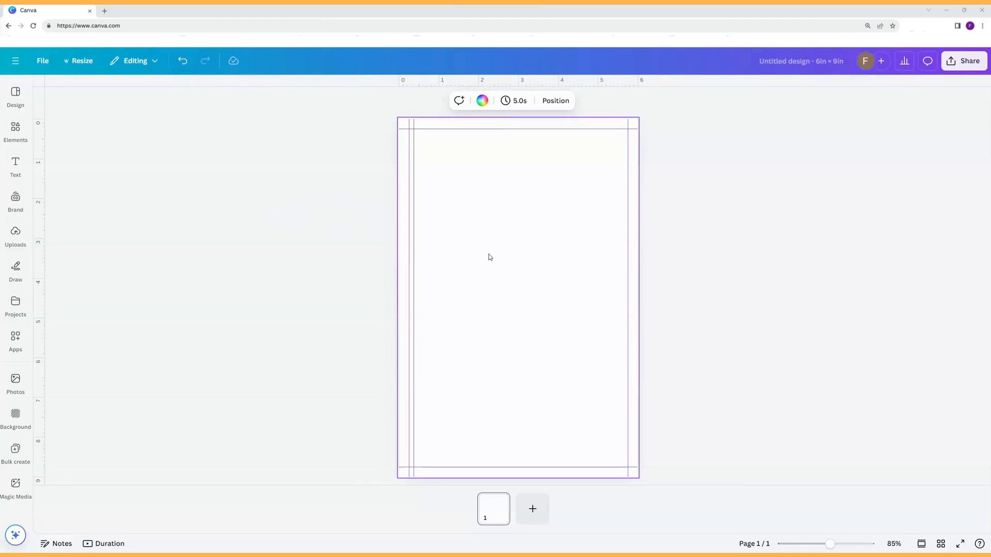
key(r)
drag(518, 261, 518, 119)
drag(518, 336, 444, 330)
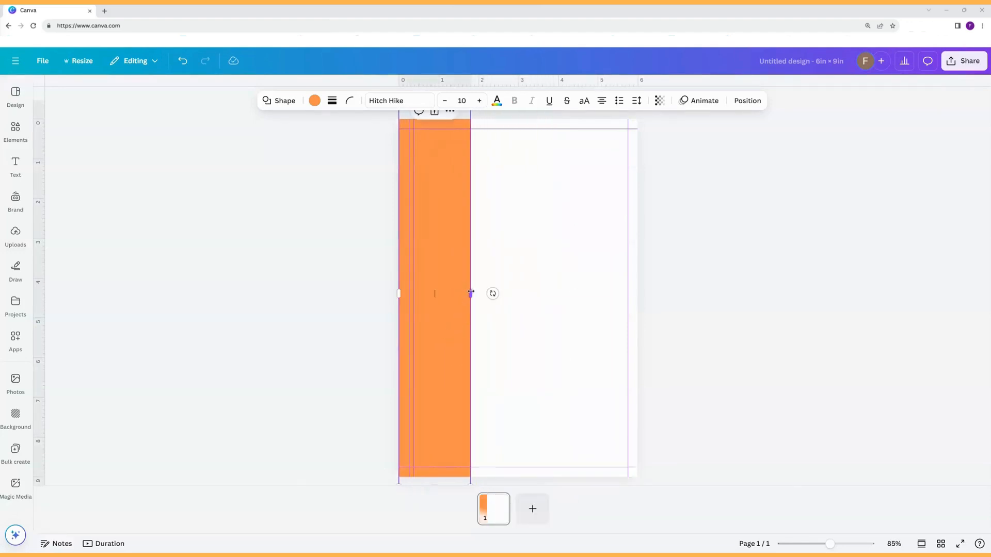
drag(470, 293, 413, 293)
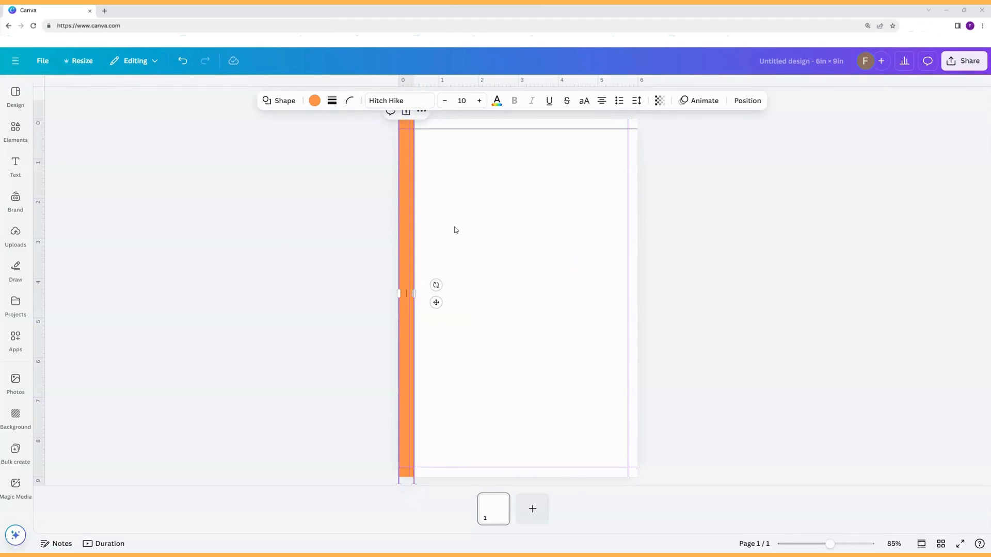
click(387, 215)
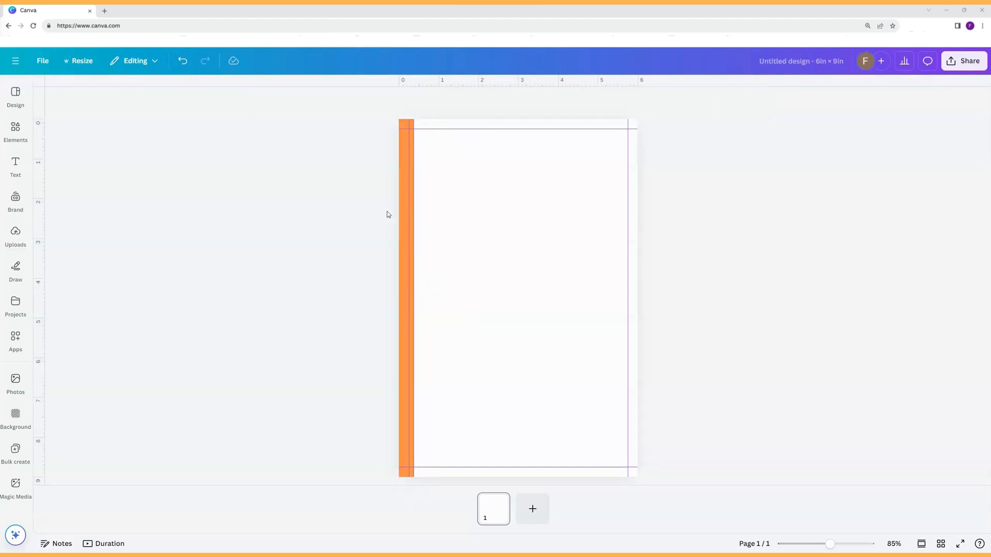
Use the strip at the page's right edge to place a matching gutter guide, and remove the strip.
drag(403, 213, 625, 209)
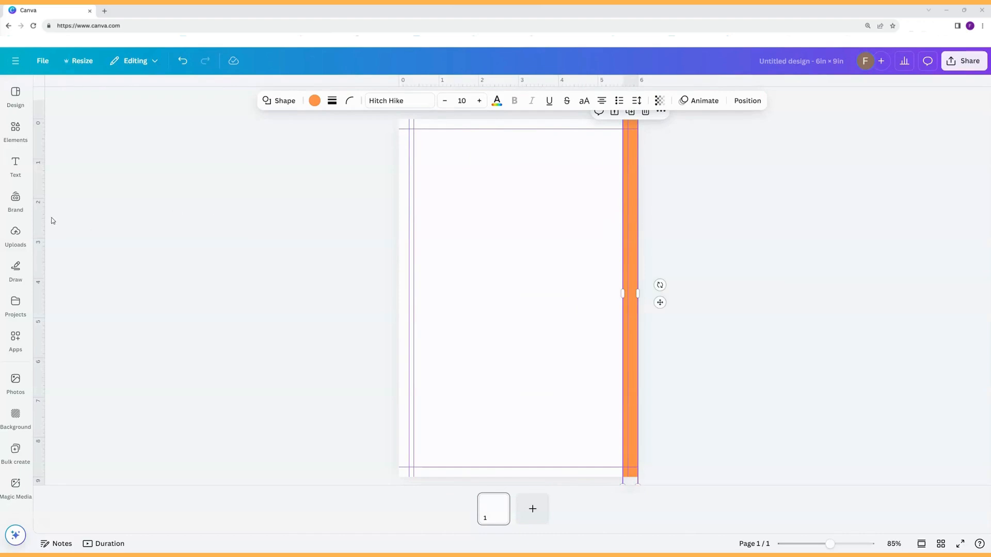
drag(47, 218, 726, 272)
click(631, 267)
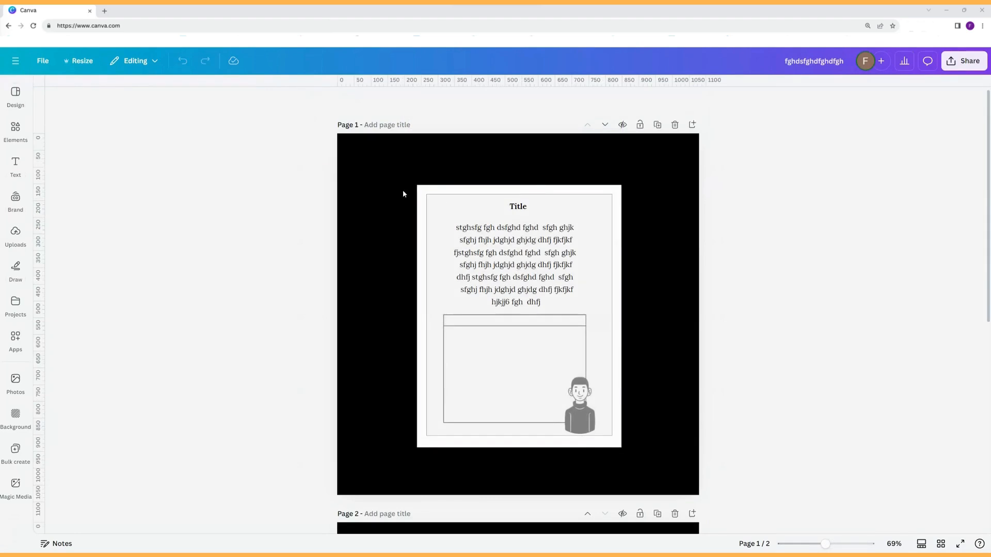
Copy all the page 1 layout elements from the other design and paste them onto the 6 × 9 in page.
drag(324, 165, 697, 471)
right_click(615, 399)
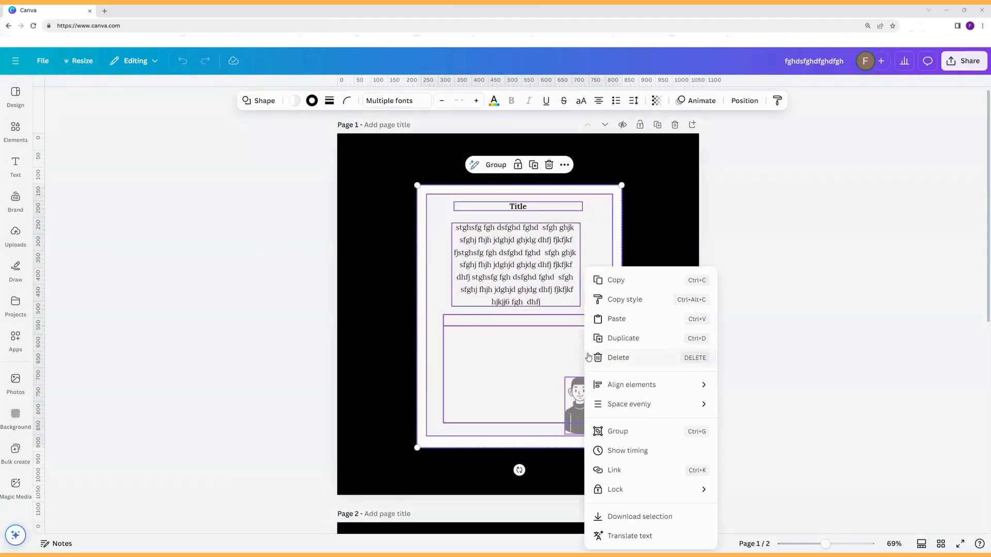
click(622, 282)
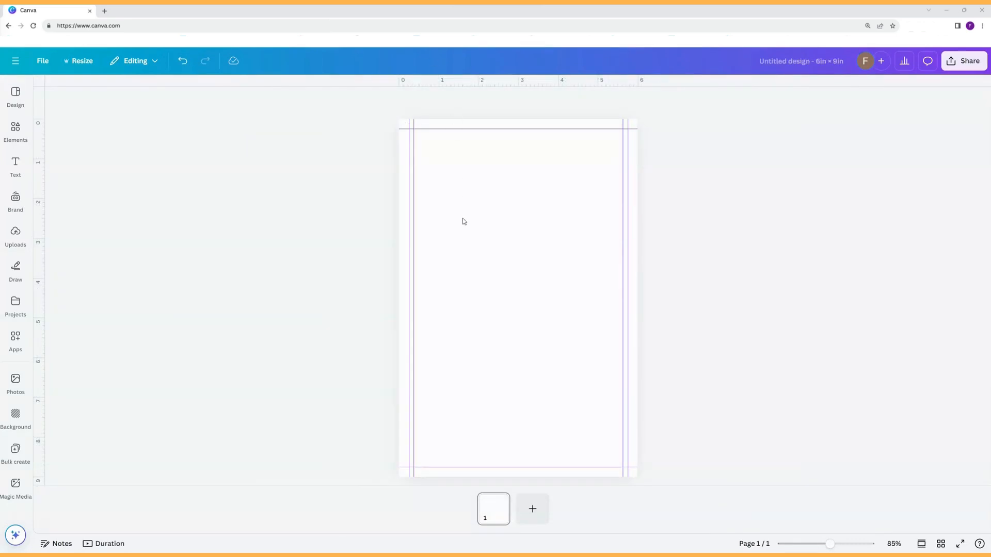
right_click(462, 221)
click(499, 251)
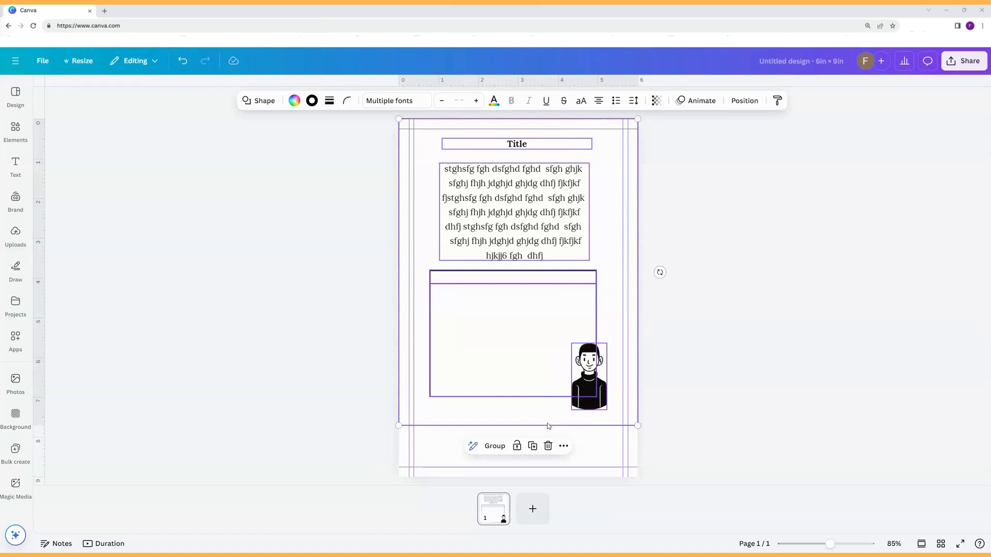
click(695, 407)
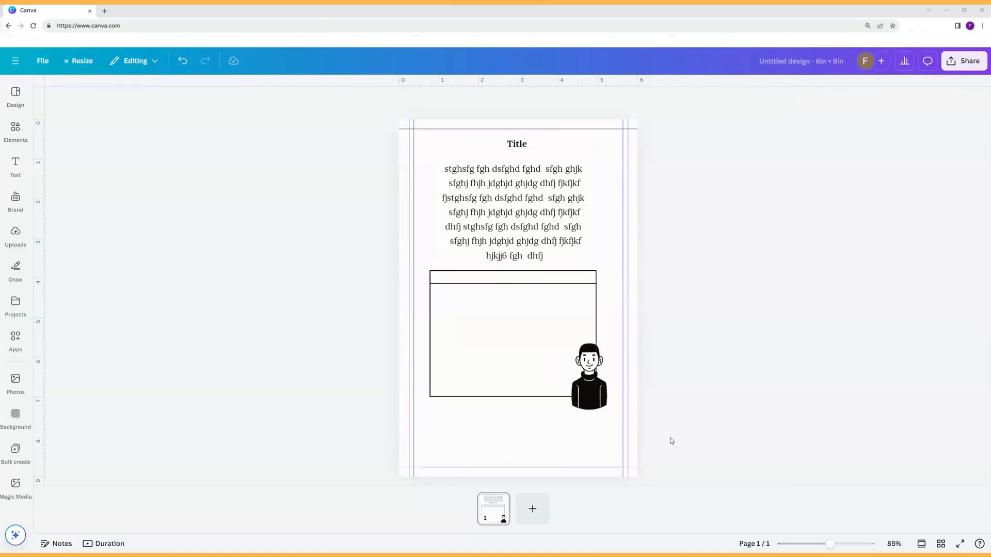
Select all the pasted layout elements, enlarge them together proportionally and reposition them to fill the 6 × 9 in page's area between the guides.
drag(670, 439, 350, 129)
drag(494, 244, 463, 248)
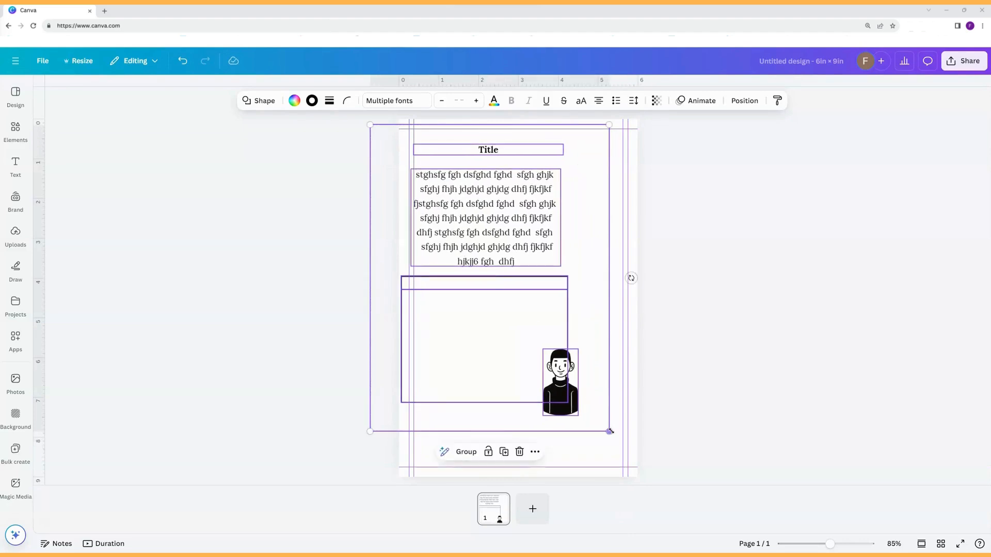
drag(609, 432, 675, 477)
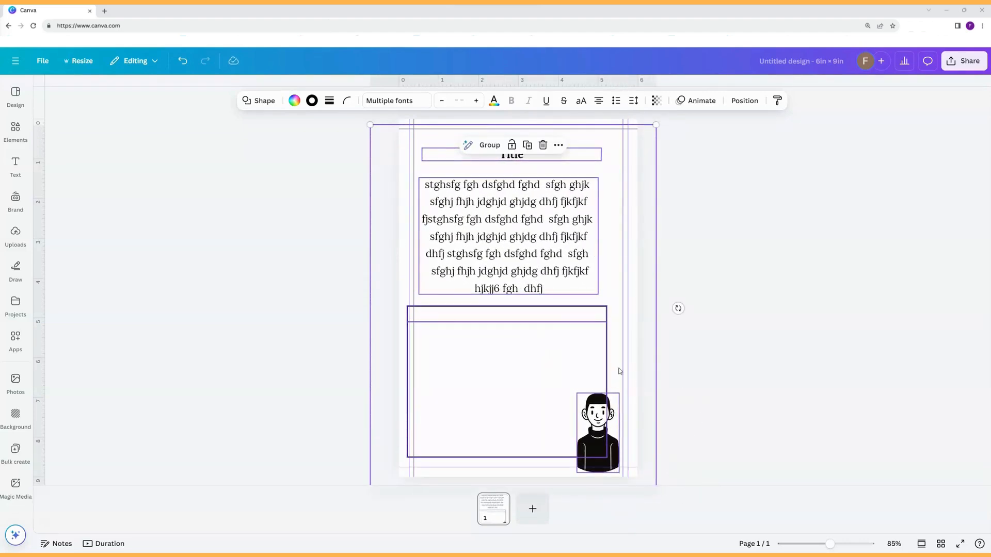
drag(592, 350, 597, 351)
click(740, 350)
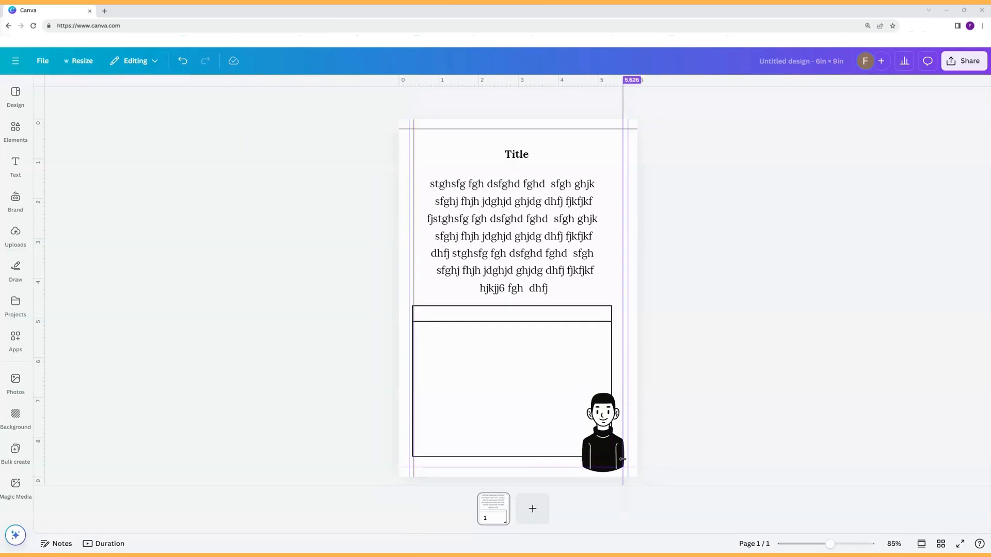
Align the small character with the right gutter and bottom margin guides, and shift the title, text and box to sit between the side guides.
drag(608, 451, 605, 444)
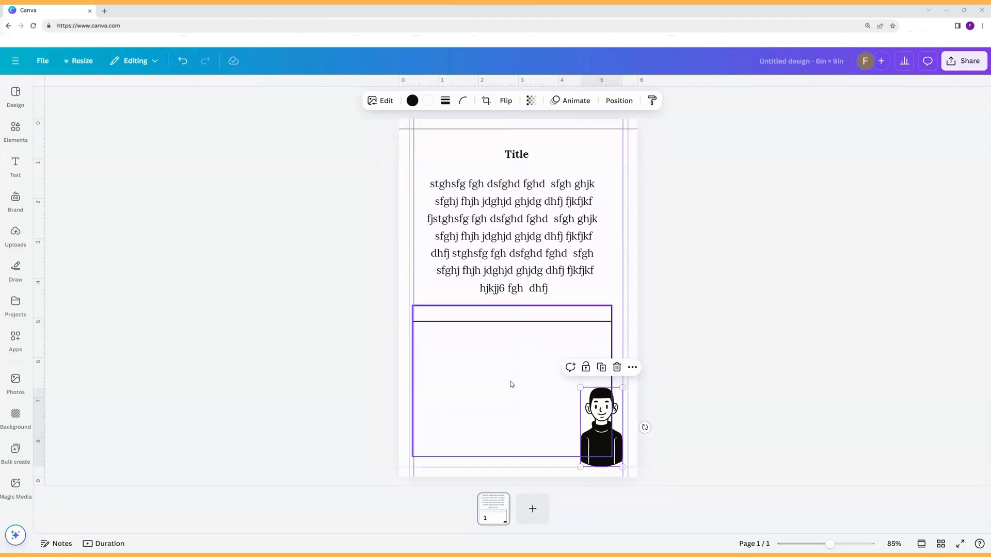
drag(378, 137, 540, 315)
drag(539, 315, 515, 364)
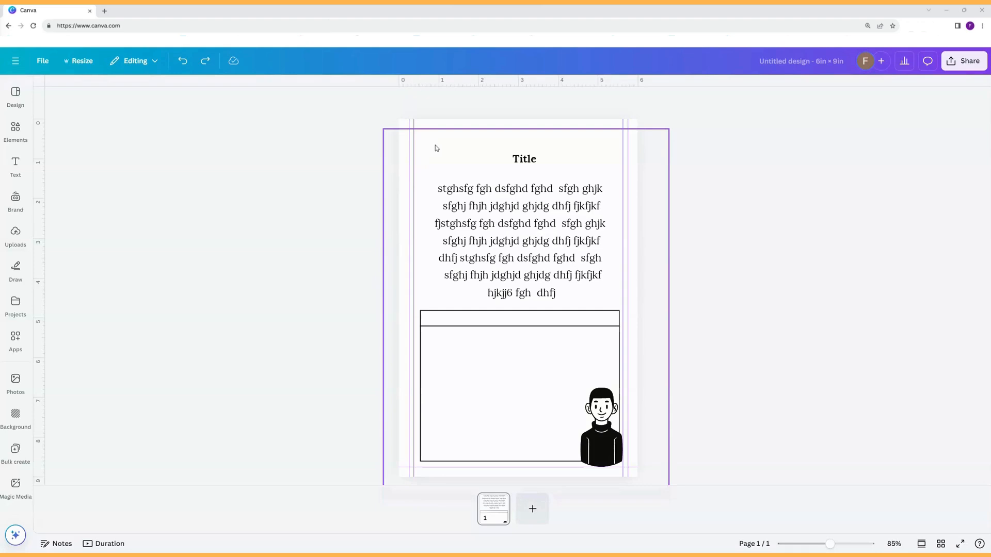
Paste the orange square on page 1 and stretch it from the left gutter guide to the outer right margin guide, between the top and bottom guides.
key(ctrl+v)
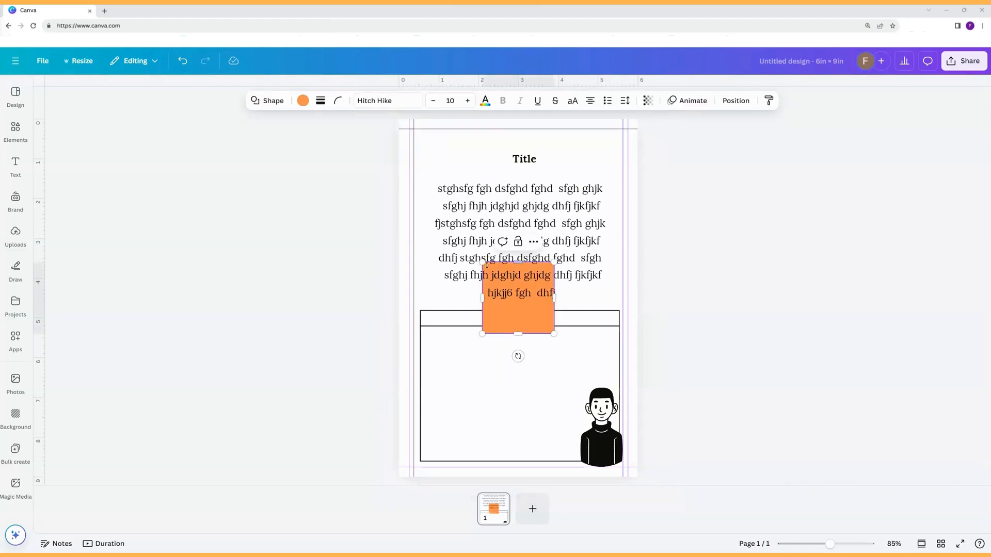
drag(480, 256, 414, 129)
drag(554, 334, 628, 467)
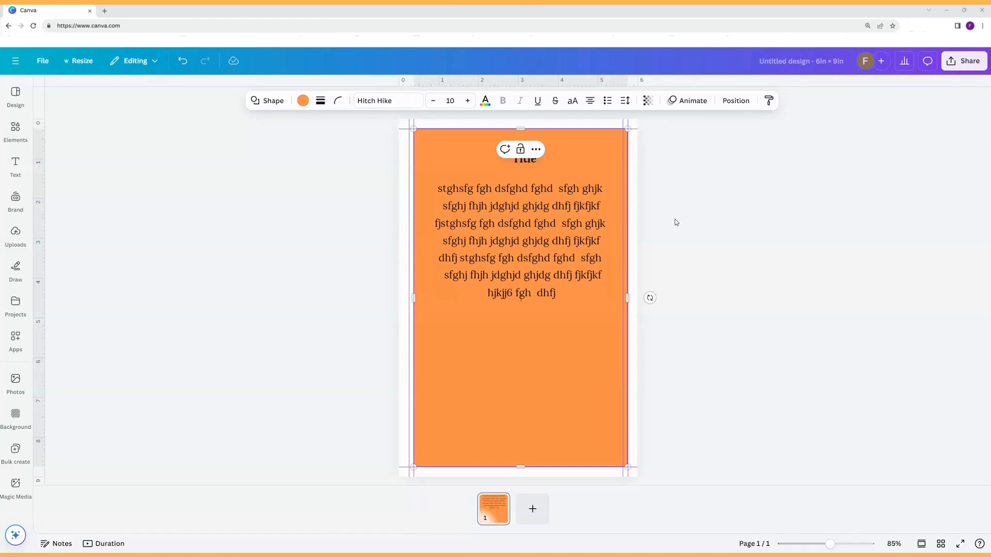
Add a second page and paste a copy of page 1's orange rectangle onto it.
click(533, 509)
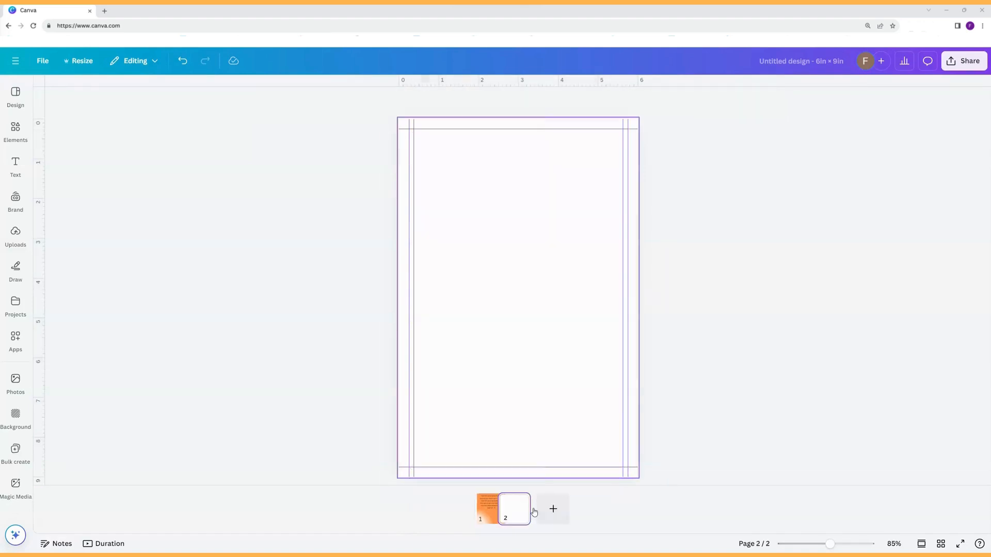
right_click(489, 334)
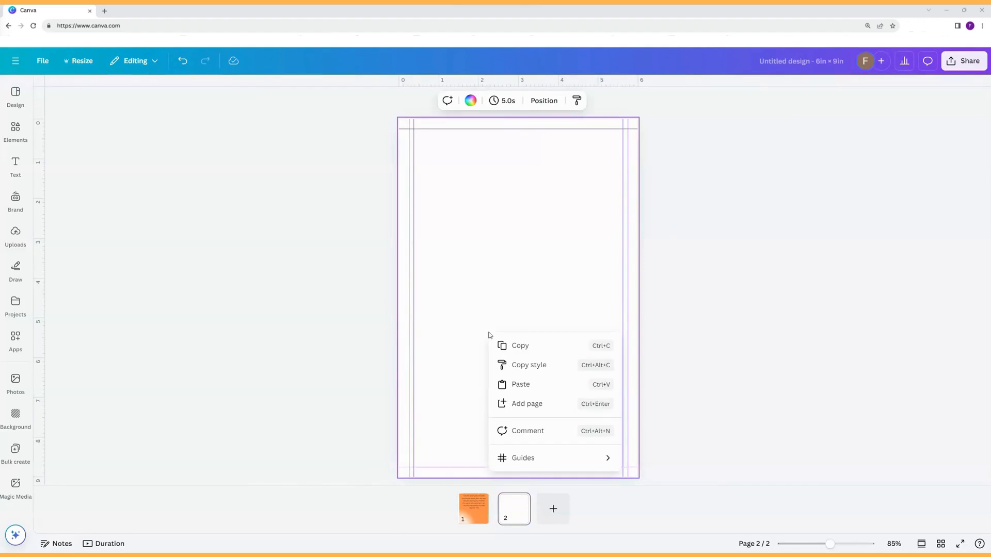
click(471, 515)
right_click(488, 383)
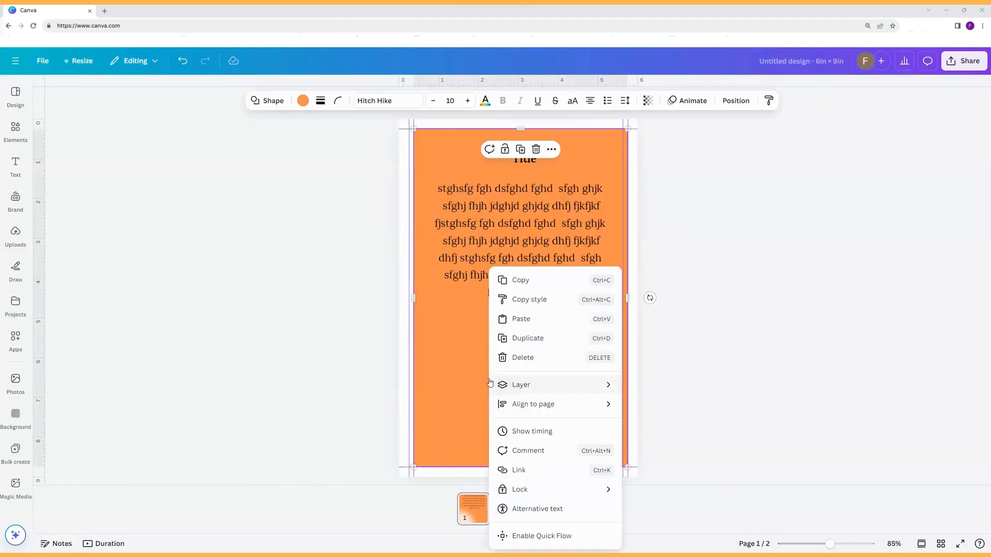
click(520, 280)
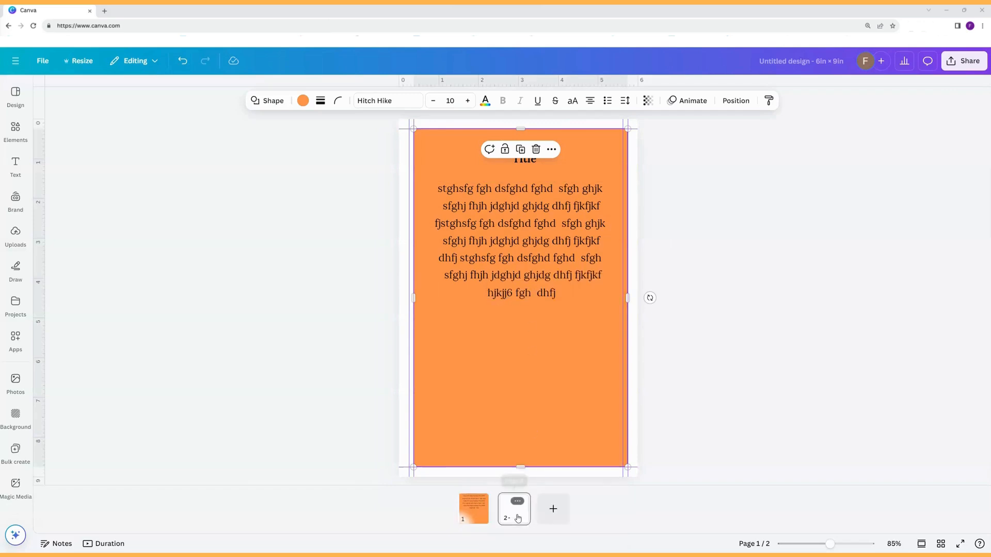
click(514, 508)
right_click(498, 371)
click(533, 419)
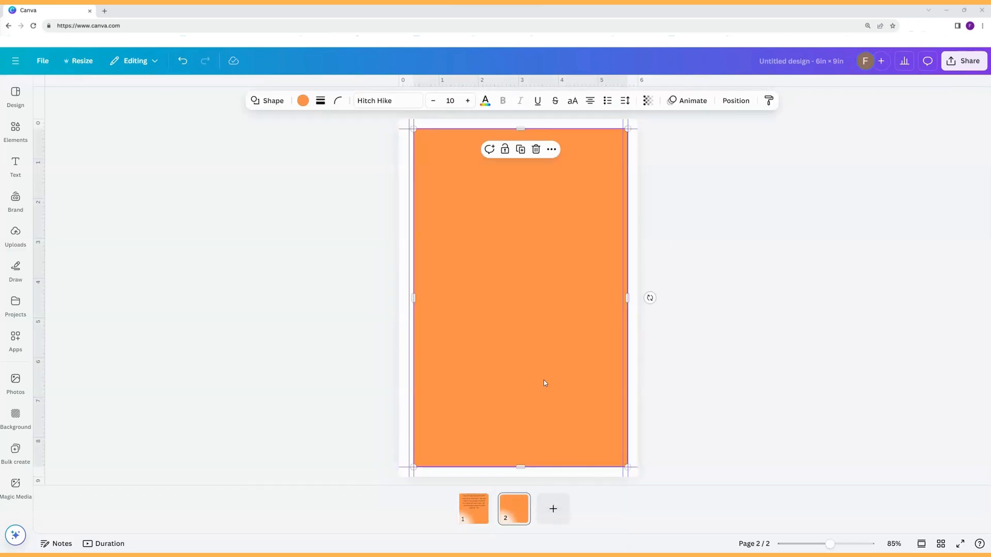
Shift page 2's orange rectangle to span from the left margin guide to the right gutter guide, and return to page 1.
drag(543, 380, 543, 380)
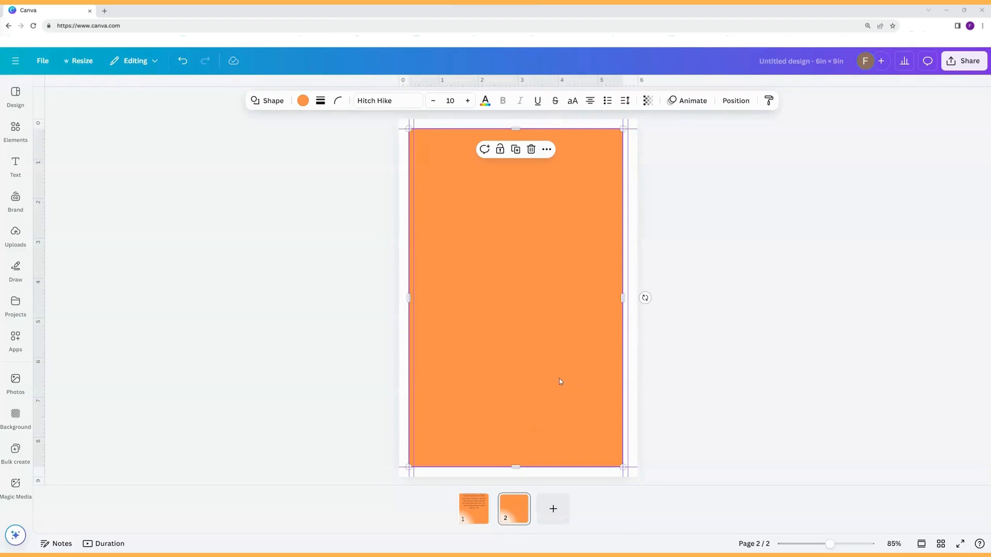
drag(561, 381, 559, 377)
click(674, 378)
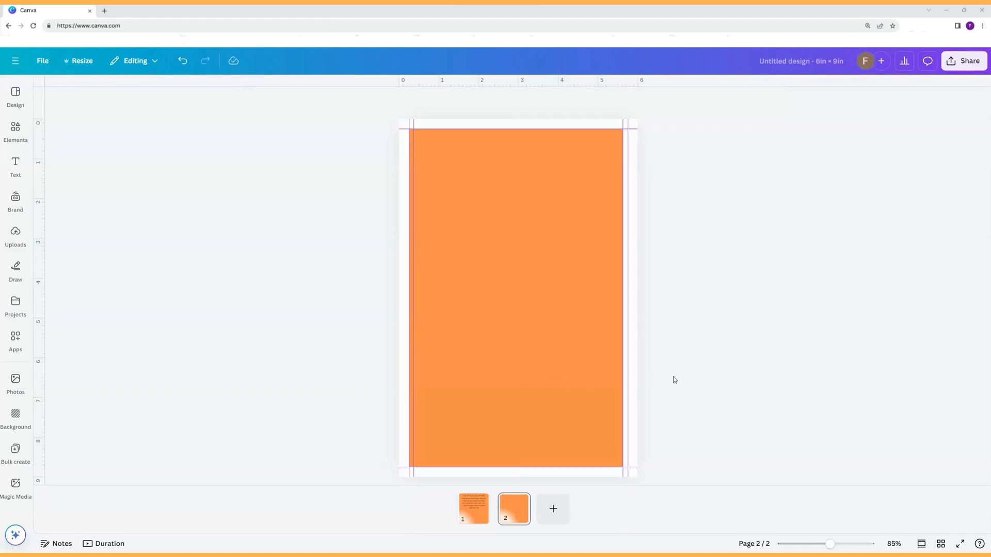
click(533, 321)
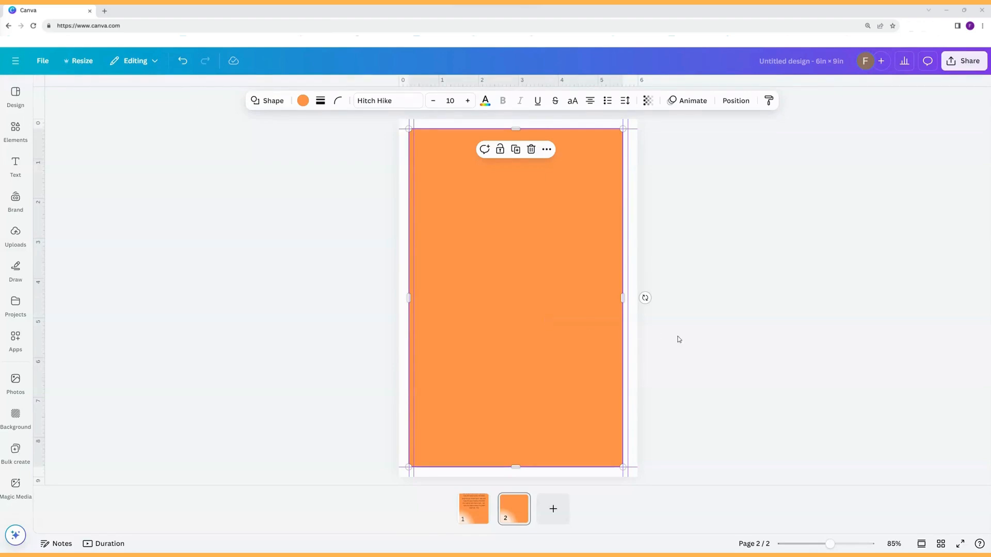
click(473, 511)
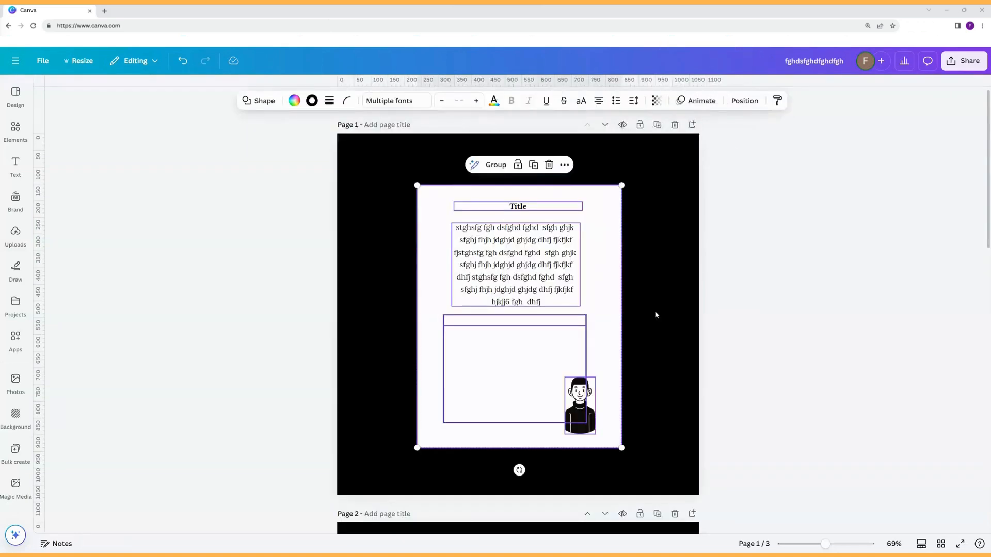
Copy the large grey half character from page 3 of the other design and paste it onto the 6 × 9 in page.
scroll(658, 325, down, 10)
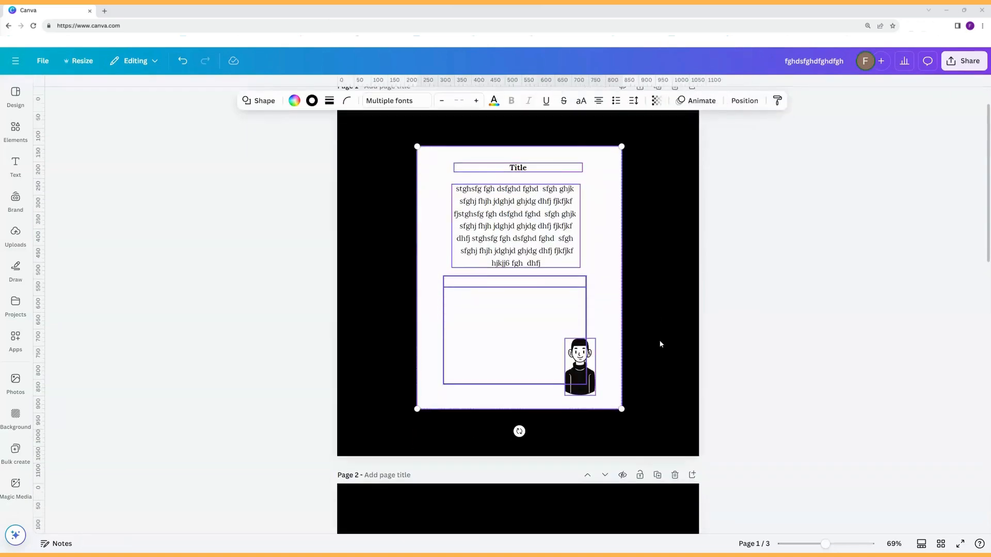
scroll(662, 339, down, 1)
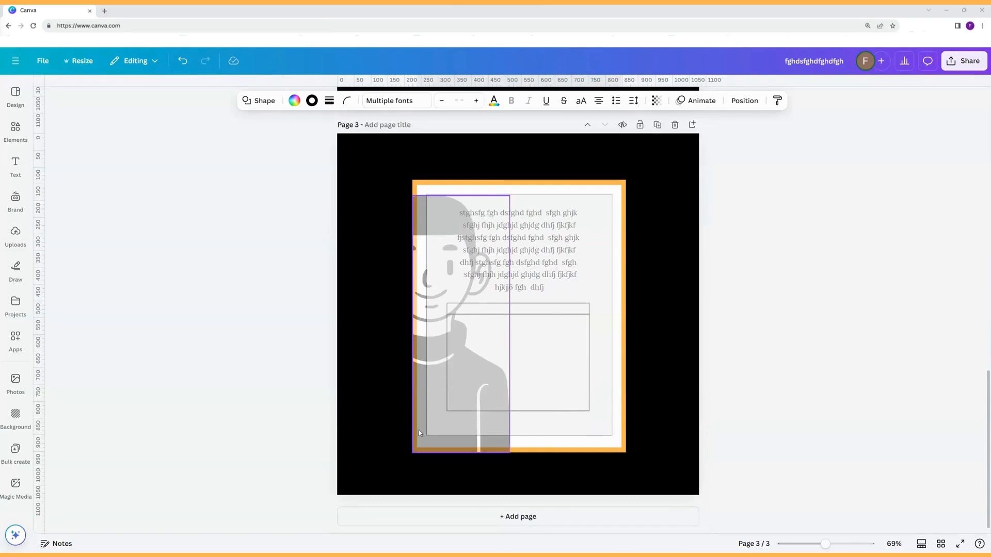
right_click(419, 432)
click(454, 298)
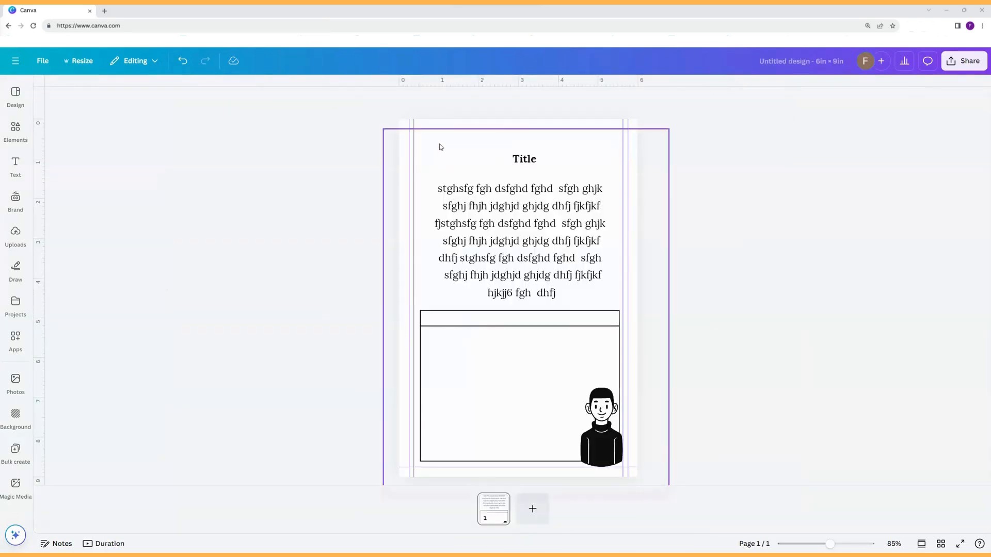
right_click(440, 148)
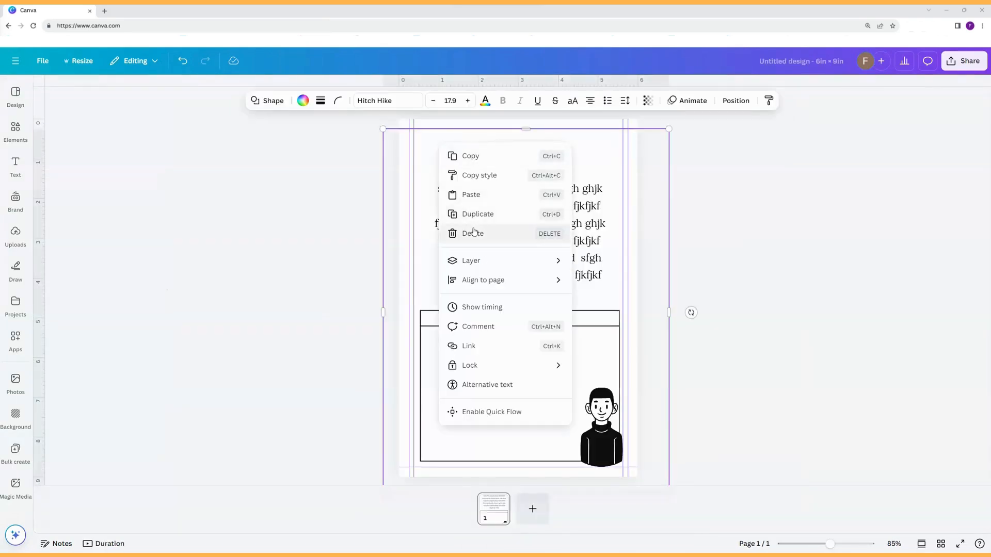
click(473, 194)
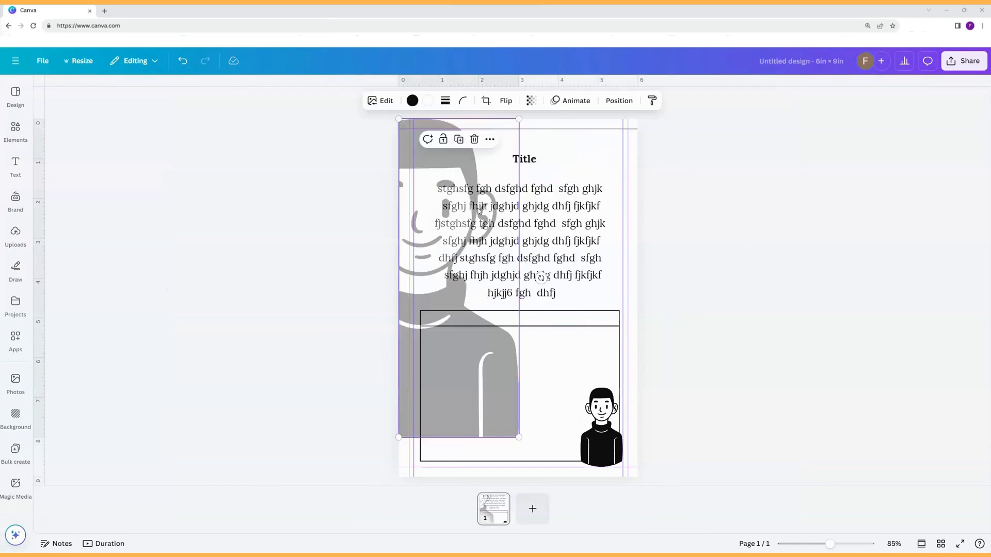
Try deleting the small character, and move the large grey character down along the page's left edge to the bottom edge.
click(612, 428)
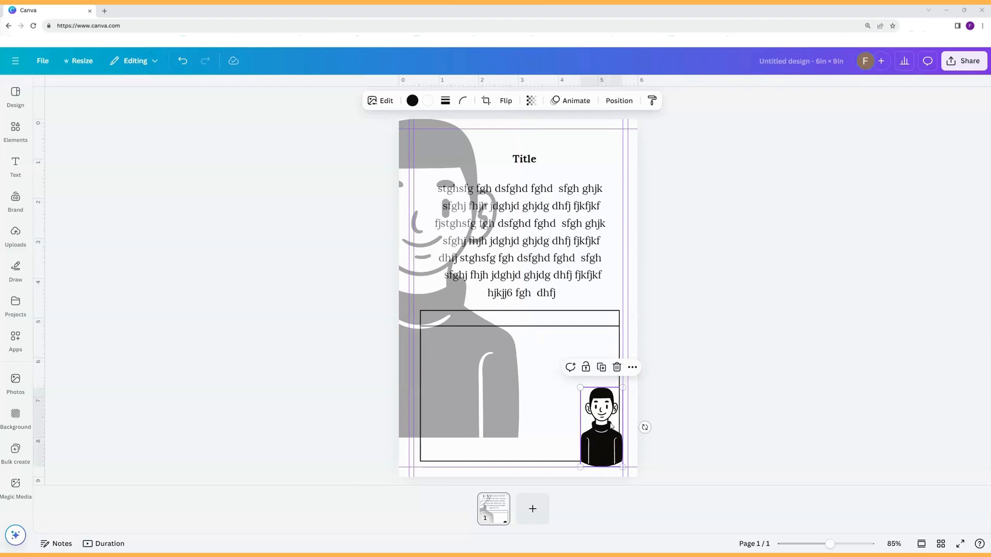
key(Delete)
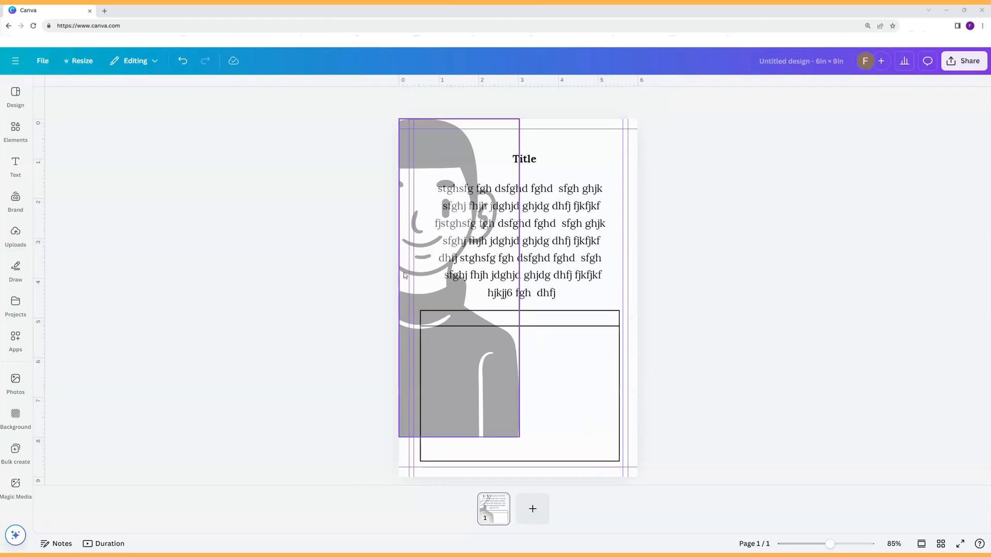
drag(405, 204, 403, 242)
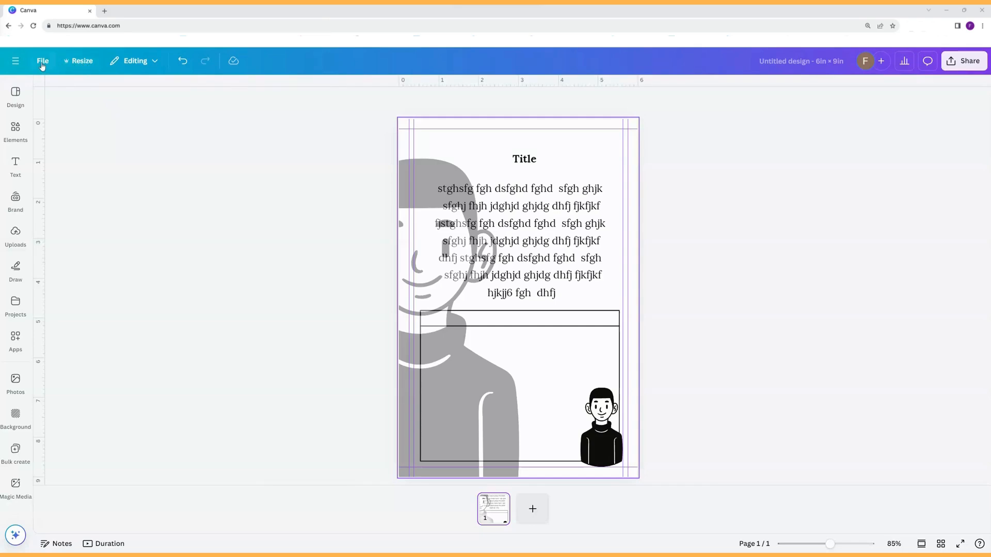
Open the custom size options for resizing the design, and look up KDP's page size with bleed for a 6 × 9 in book.
click(75, 63)
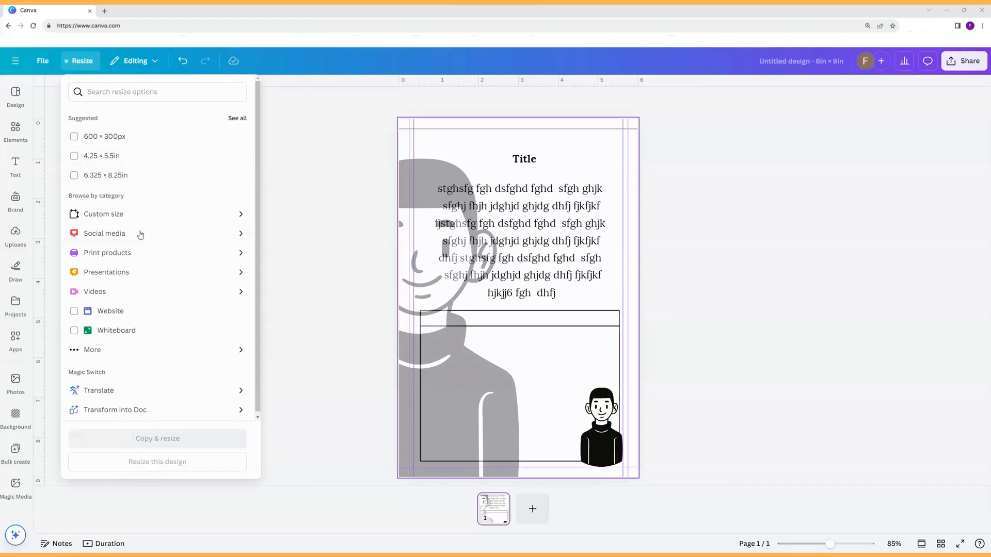
click(125, 216)
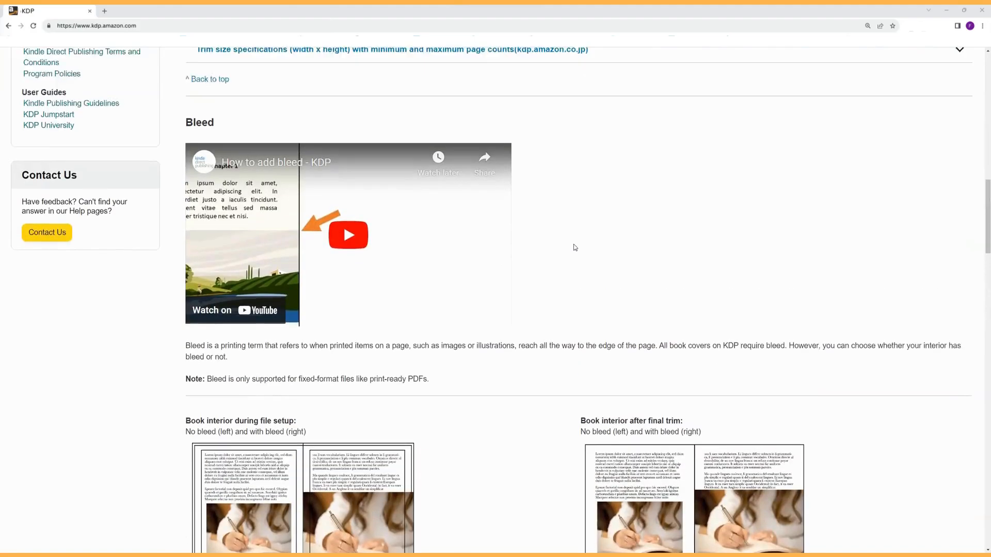
scroll(575, 245, down, 3)
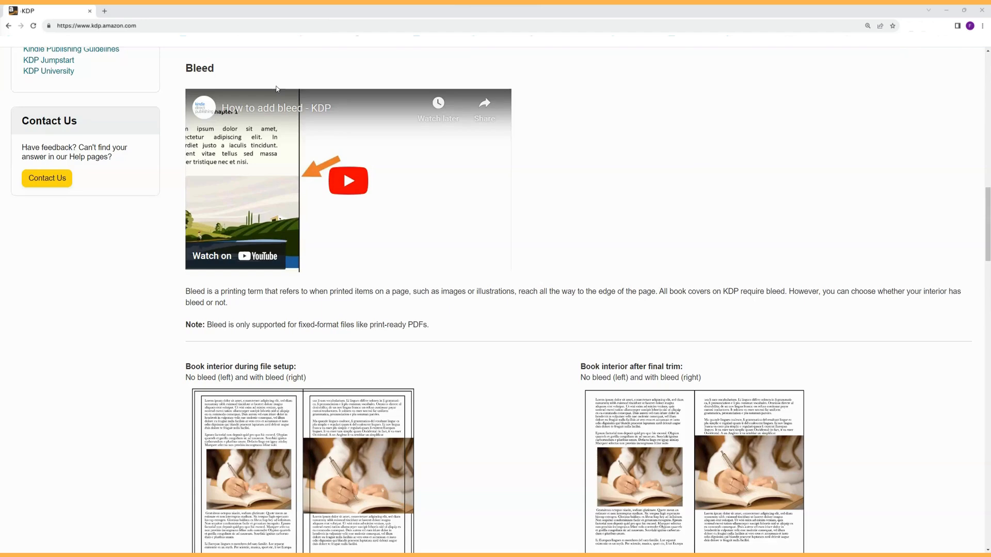
scroll(276, 89, down, 7)
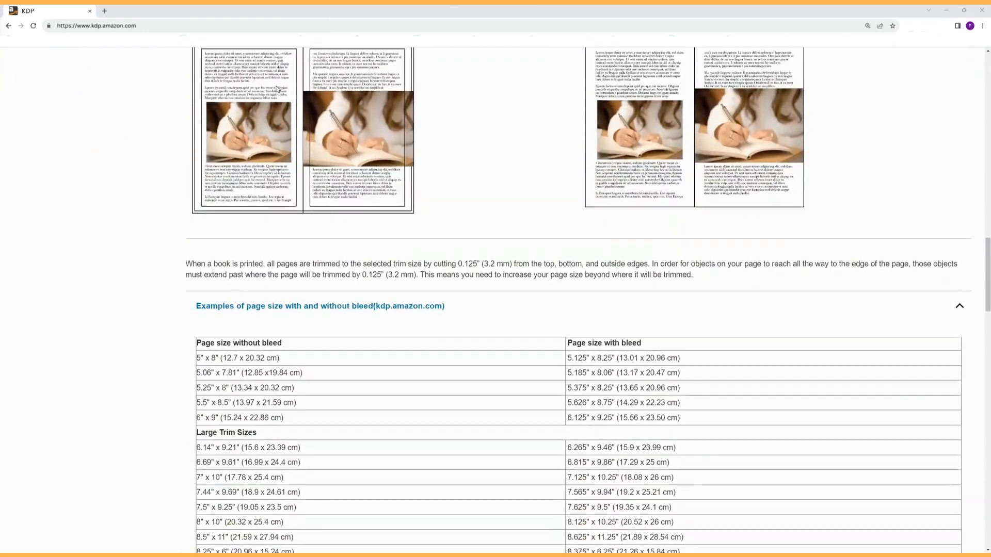
scroll(277, 88, down, 3)
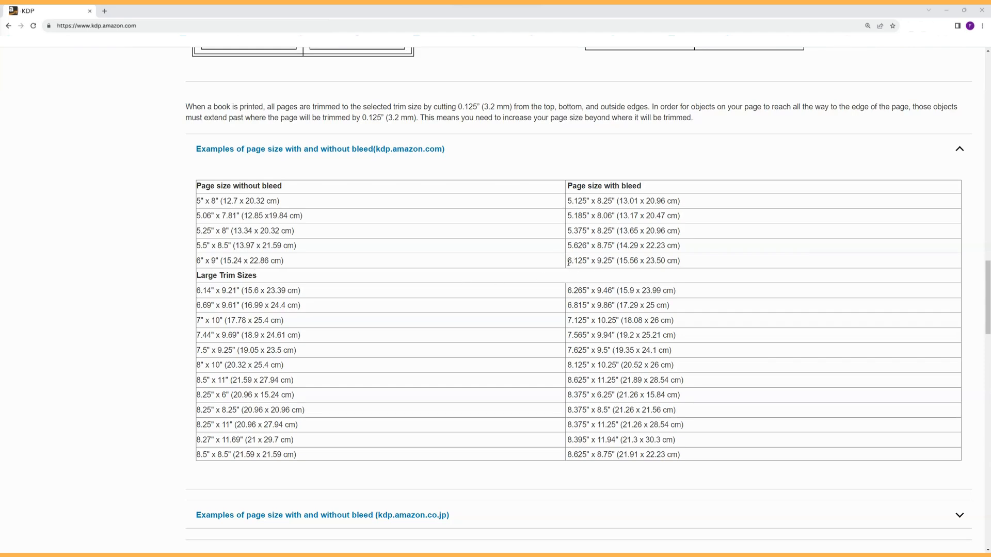
drag(568, 264, 614, 263)
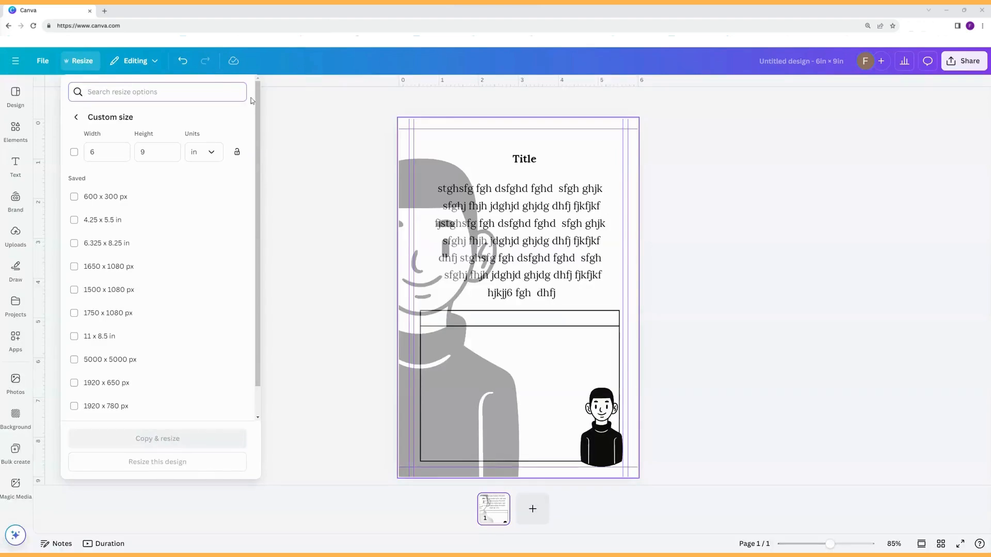
Resize this design to a custom size of 6.125 in wide by 9.25 in high.
click(100, 151)
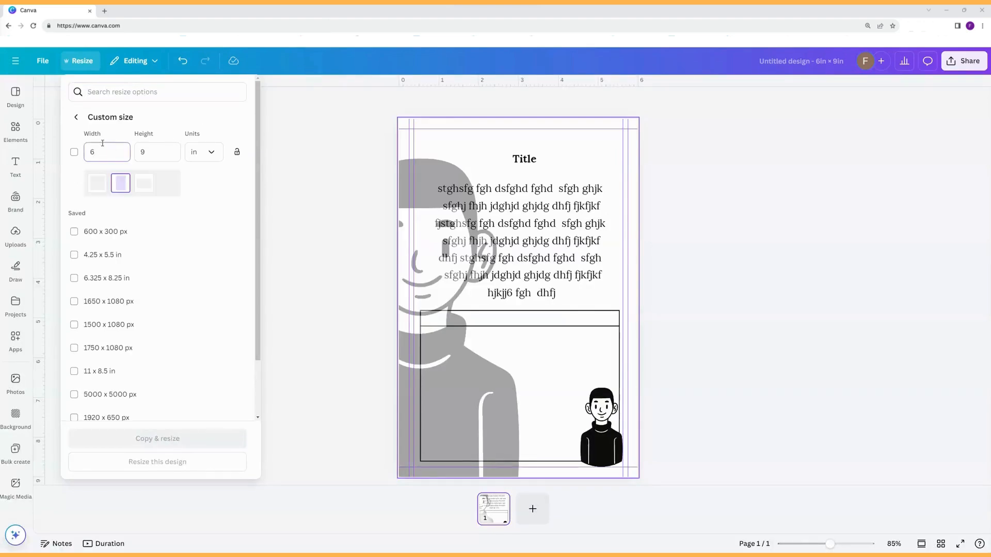
text(.125)
click(167, 152)
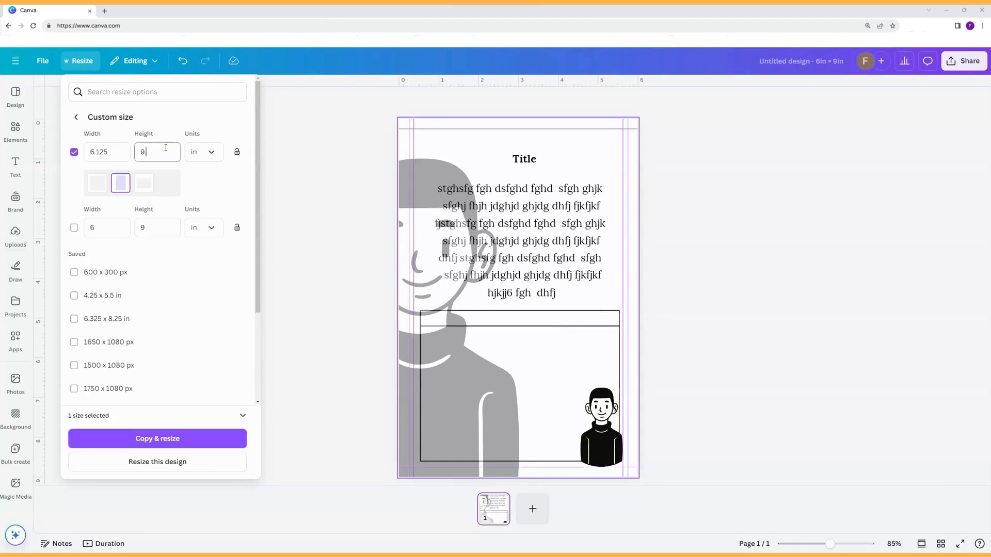
text(.25)
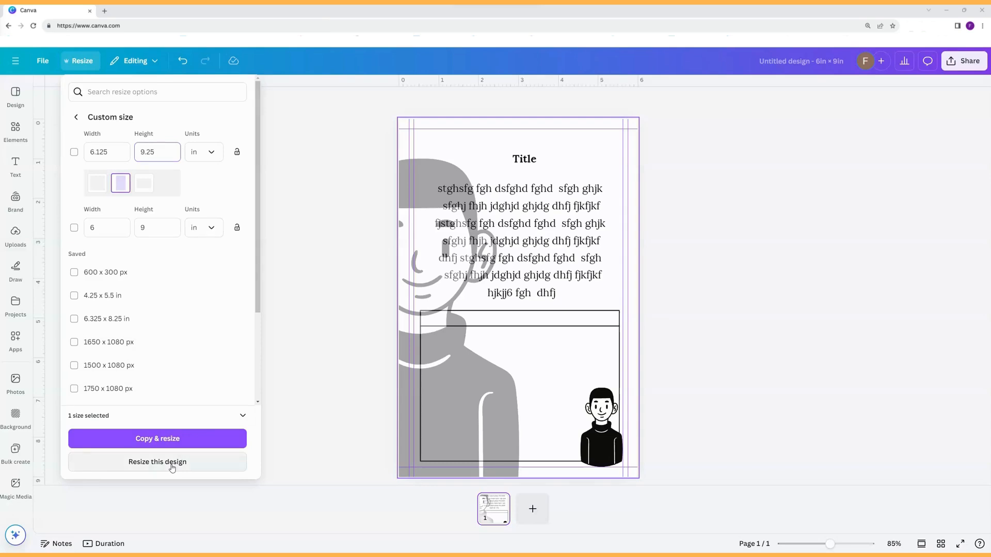
click(172, 468)
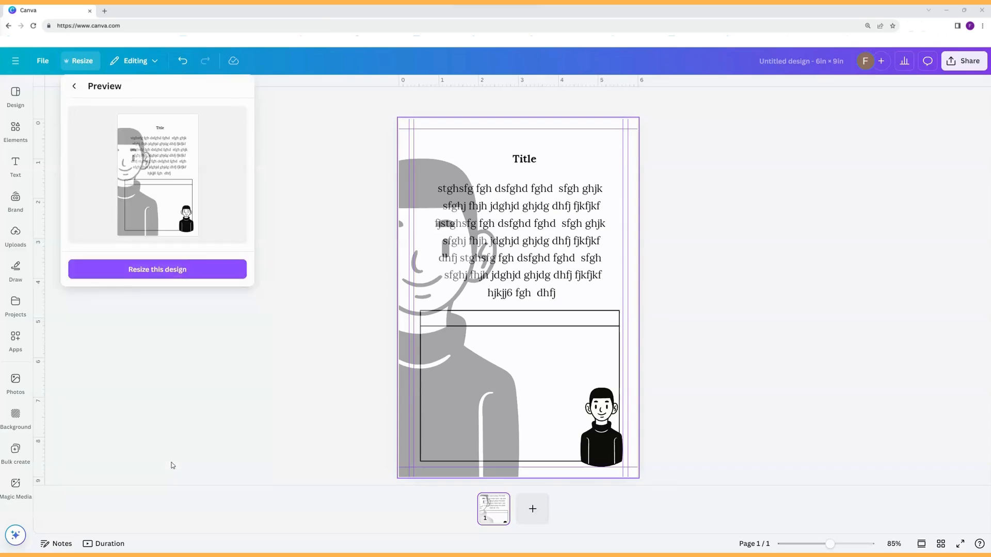
click(150, 270)
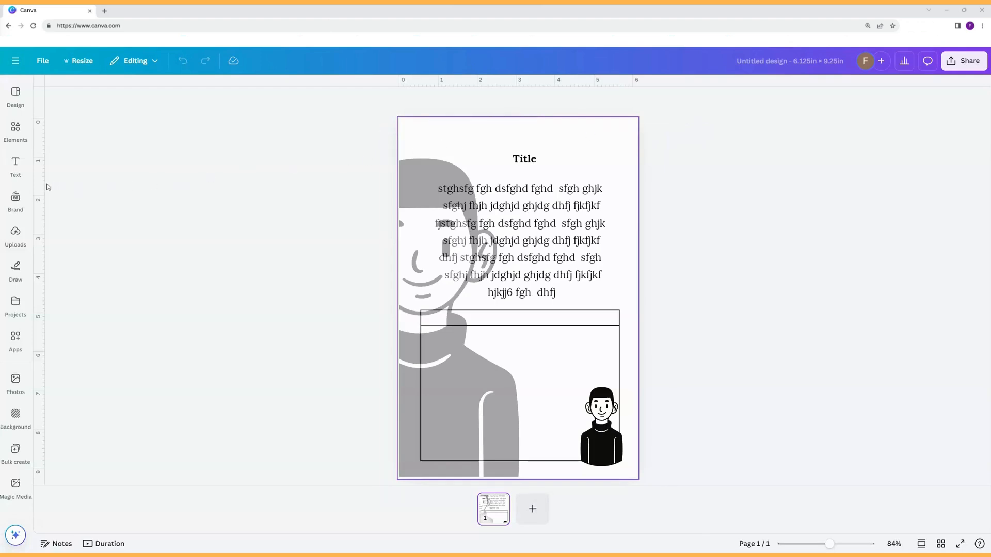
Place a vertical margin guide about 0.376 in from the page's left edge.
drag(45, 183, 414, 197)
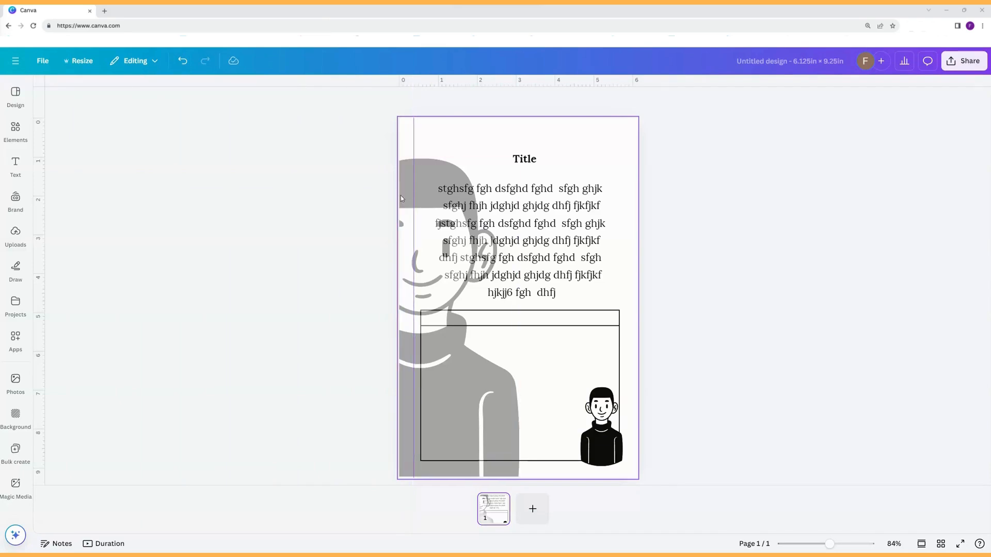
click(476, 139)
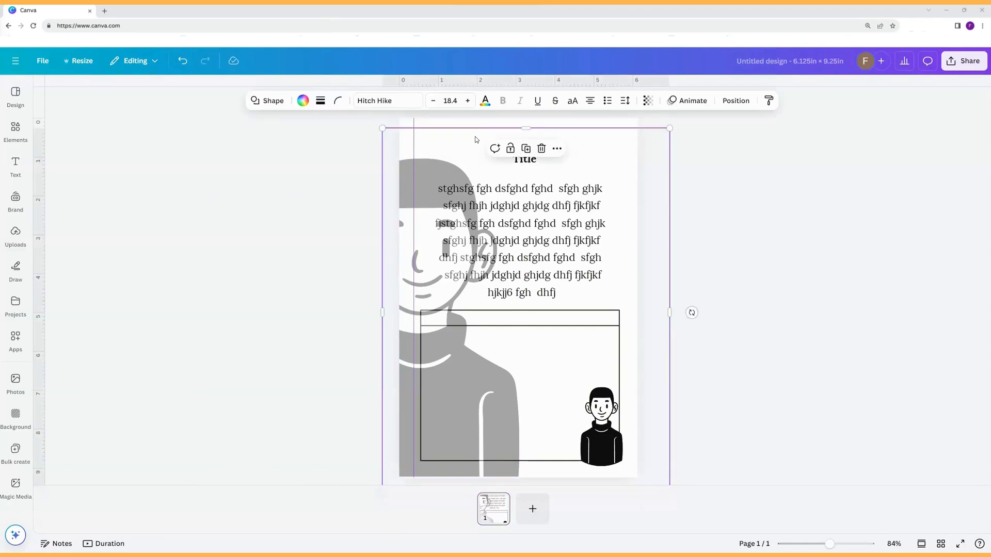
click(722, 169)
click(510, 130)
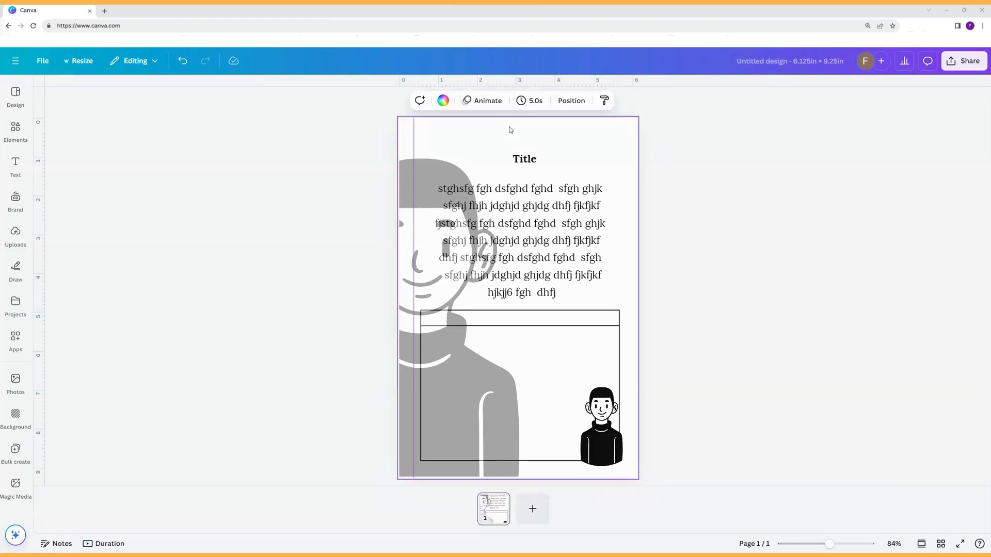
Add a rectangle and stretch it into a full-height strip filling the margin between the page's left edge and the vertical guide.
key(r)
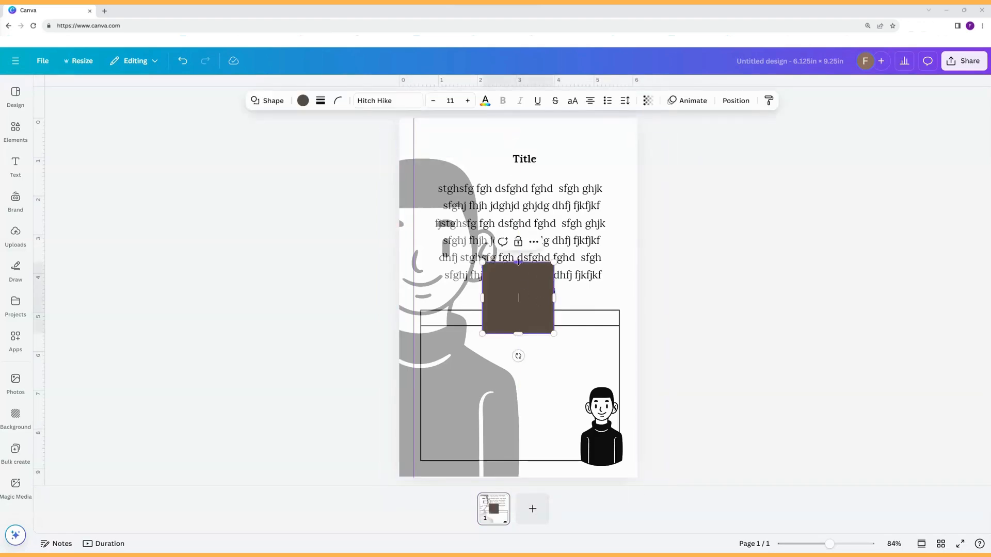
drag(517, 260, 516, 116)
drag(517, 333, 516, 491)
drag(531, 298, 413, 290)
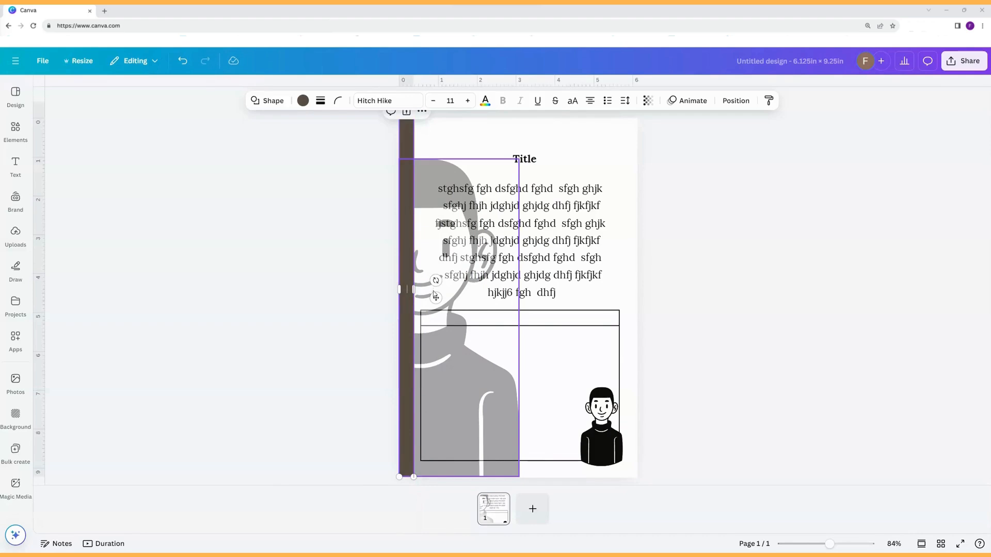
Duplicate the margin strip and align the copy with the page's right edge.
key(ctrl+d)
click(741, 266)
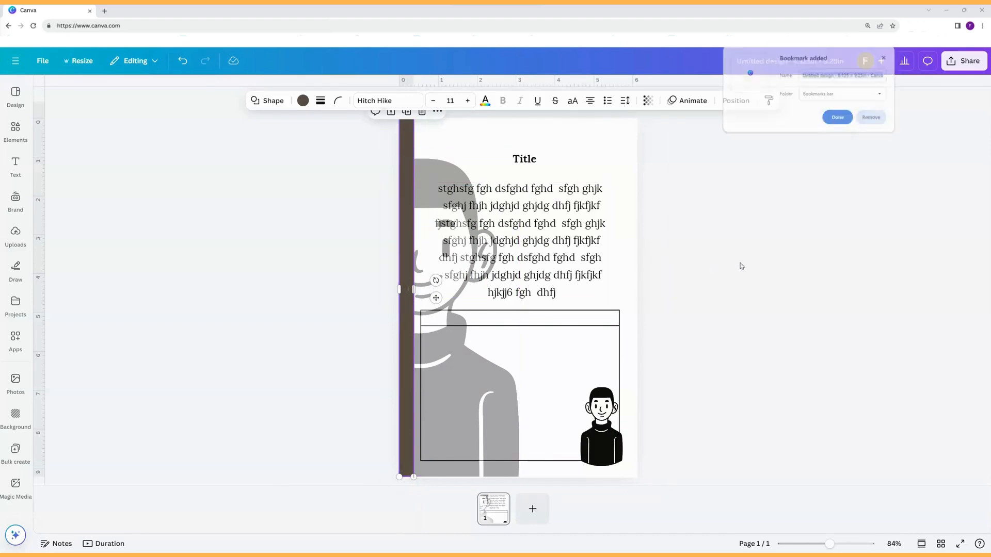
click(409, 248)
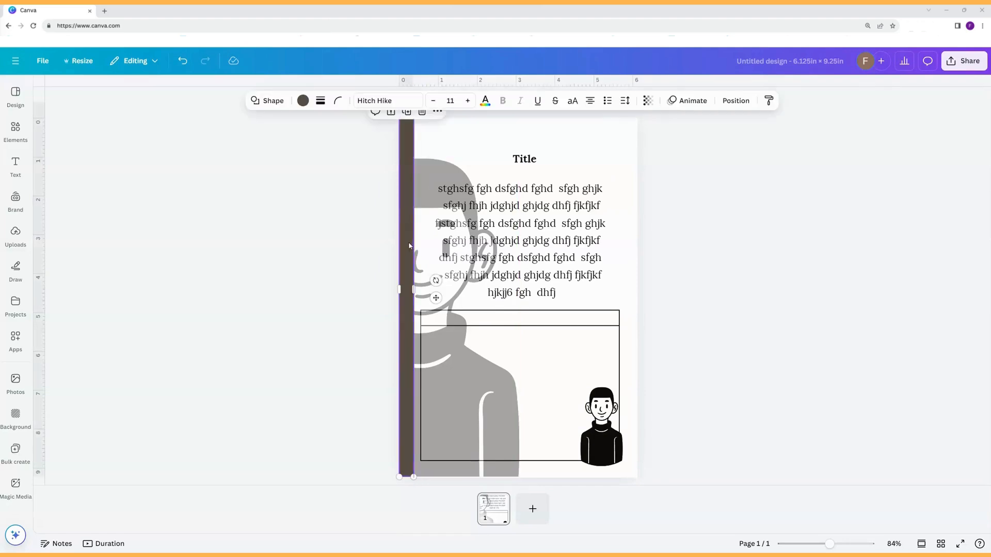
drag(410, 247, 626, 241)
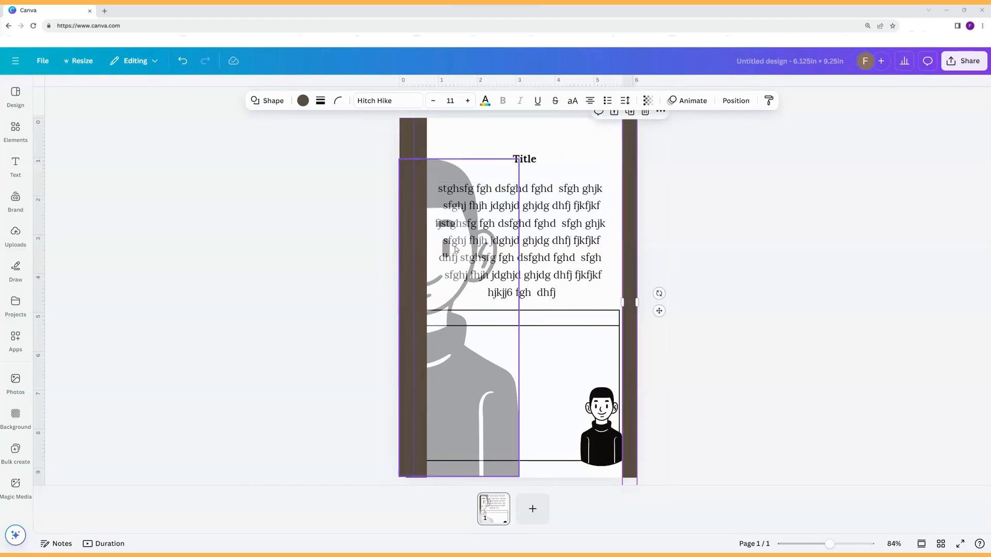
Make horizontal copies of the margin strip and place them along the page's top and bottom edges.
drag(658, 310, 462, 217)
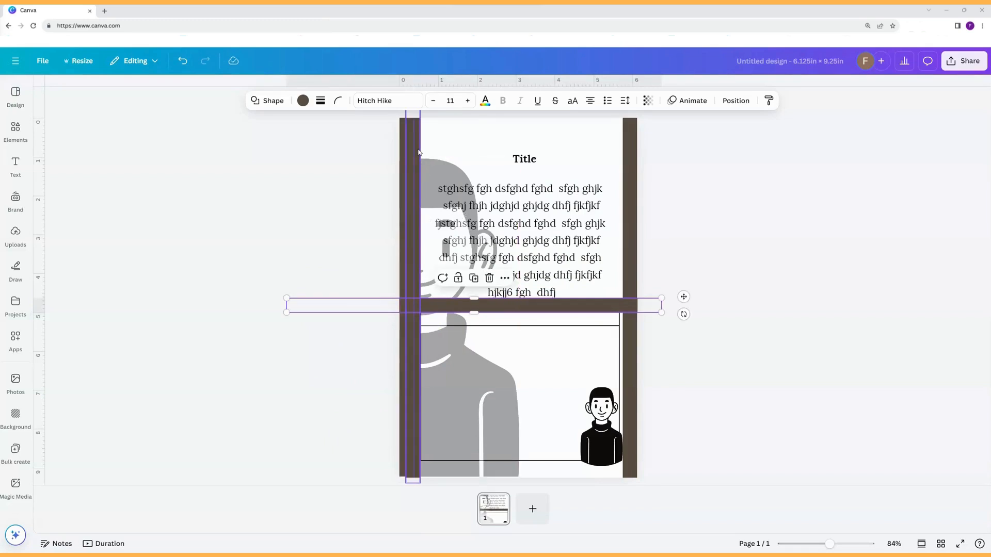
drag(418, 152, 465, 153)
drag(488, 289, 472, 281)
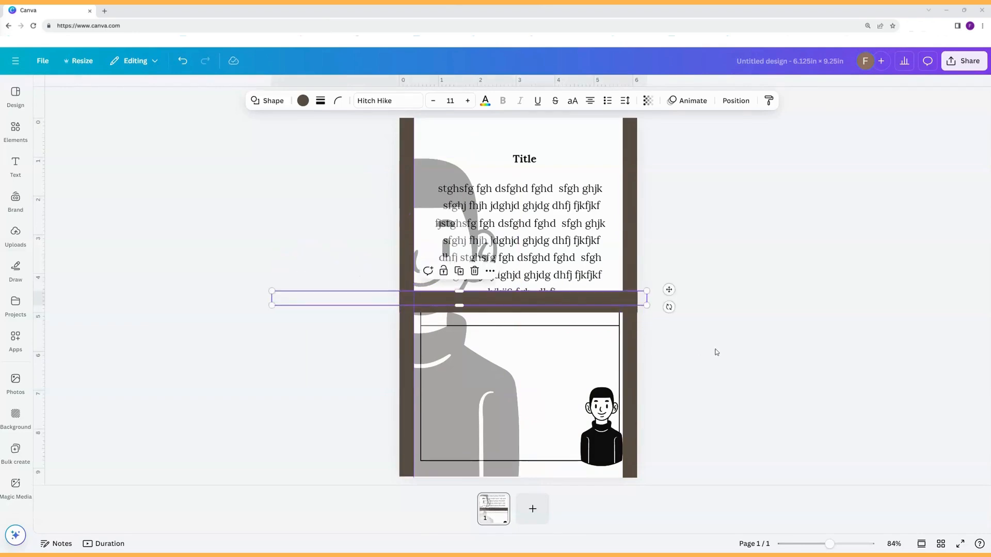
drag(577, 299, 572, 469)
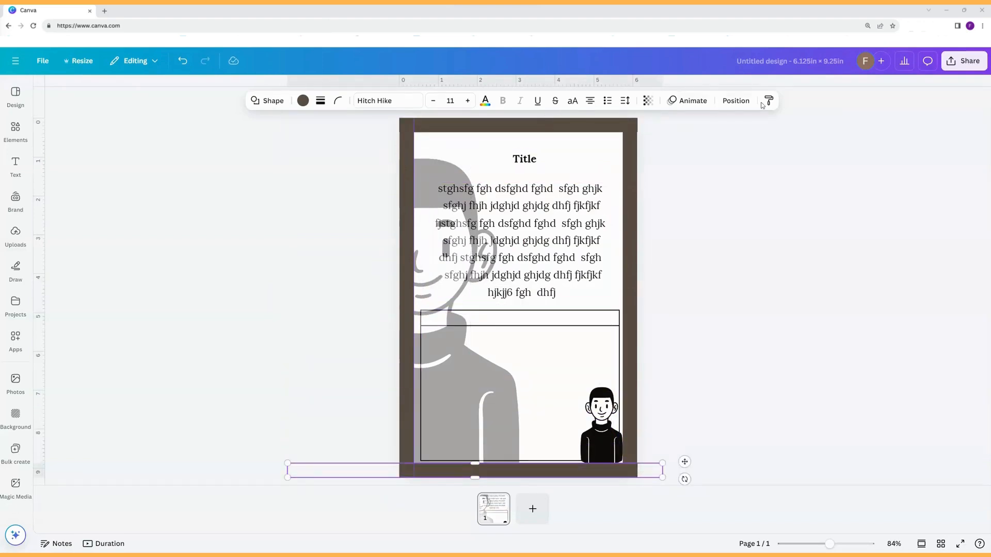
Place guides along the inner edges of the bottom, top and right margin strips.
drag(649, 86, 622, 463)
drag(644, 84, 634, 132)
drag(44, 172, 623, 200)
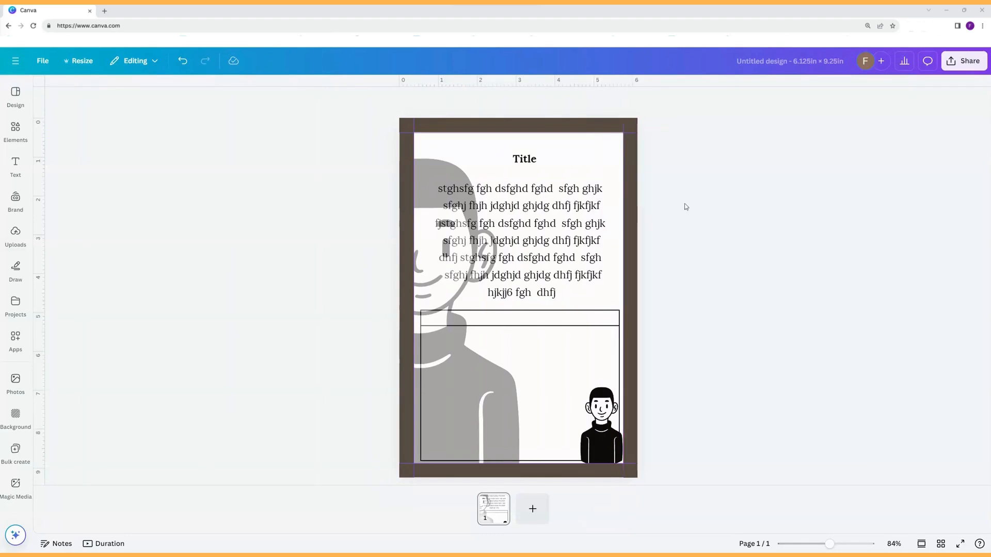
click(554, 208)
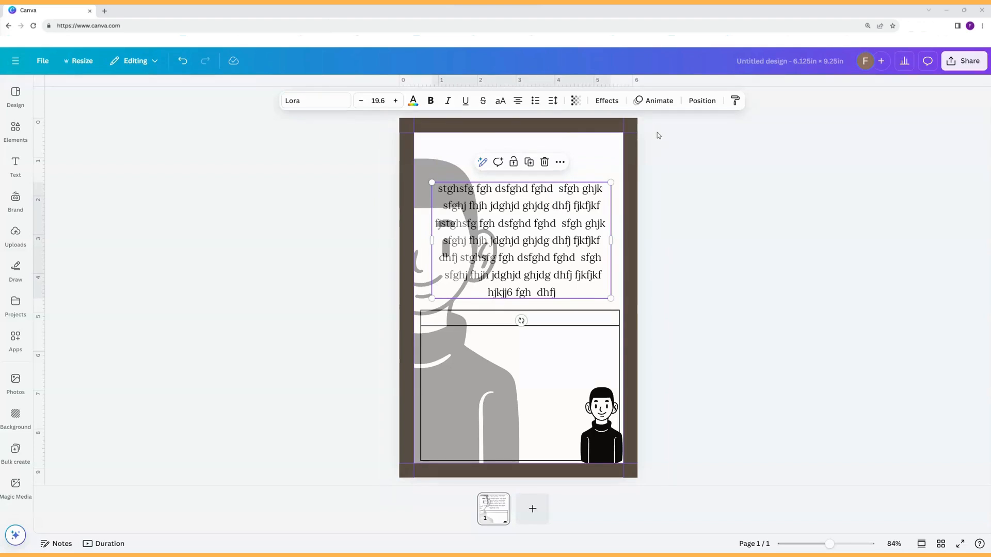
click(690, 285)
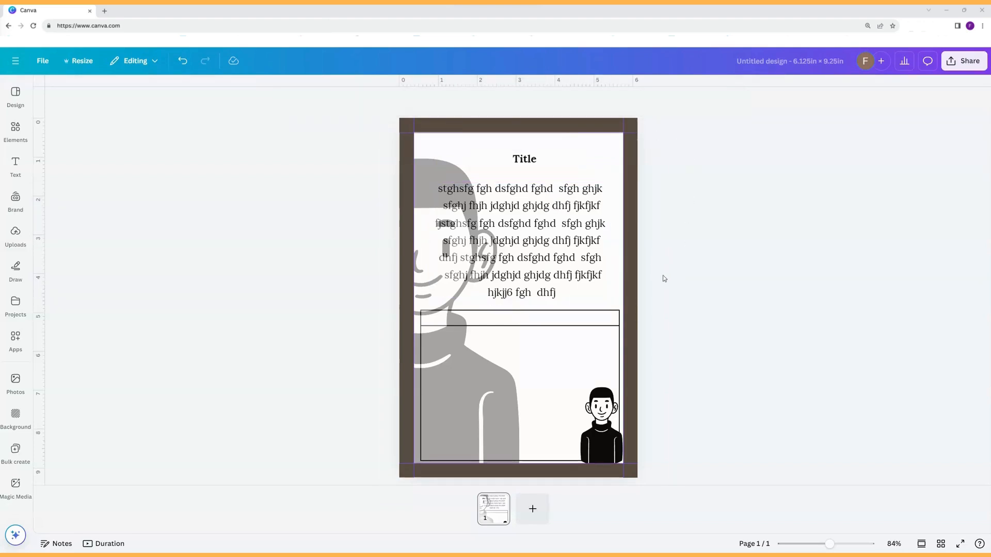
Delete the four brown margin strips, keeping the guides in place.
click(630, 256)
key(Delete)
click(573, 126)
key(Delete)
click(407, 232)
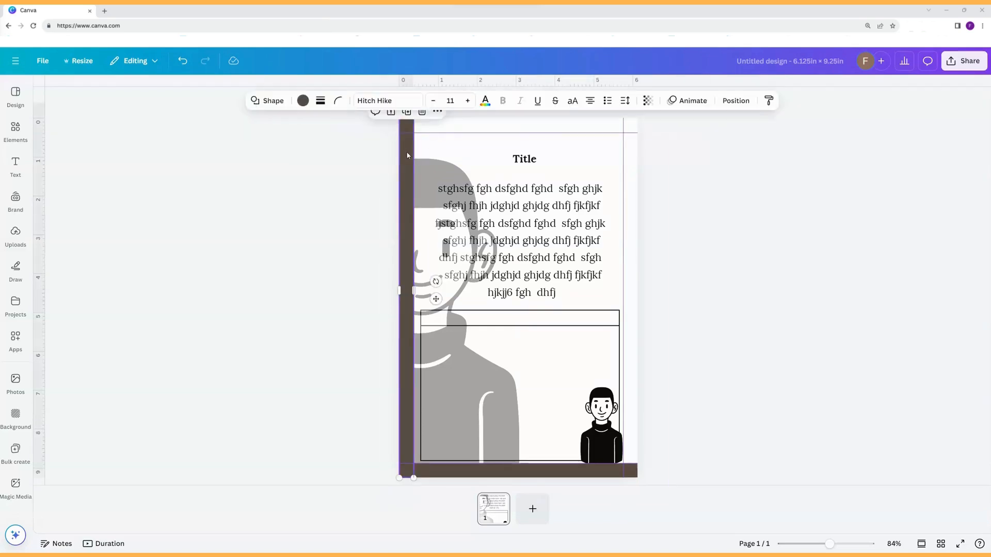
key(Delete)
key(Delete)
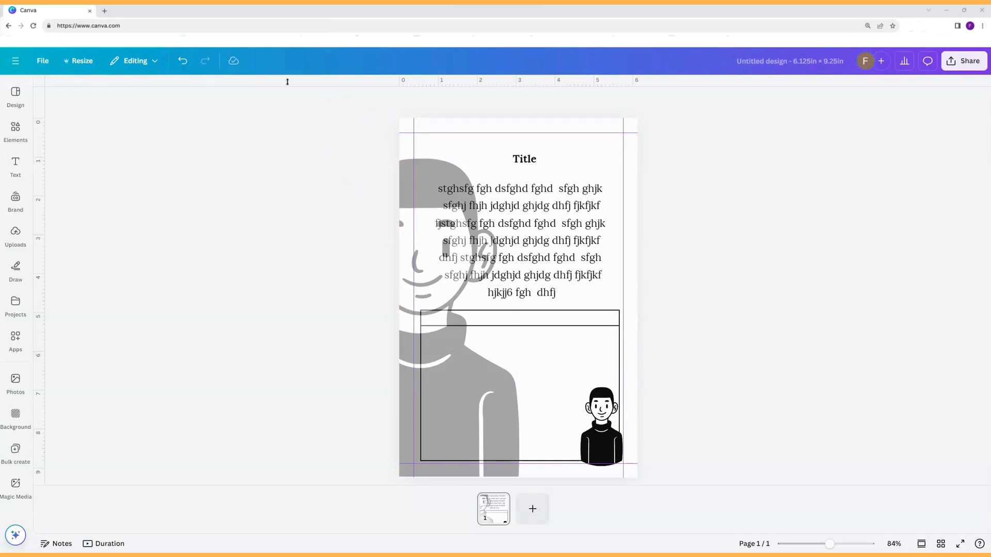
Undo the deletion of the four margin strips.
click(183, 61)
click(182, 61)
click(182, 61)
click(182, 61)
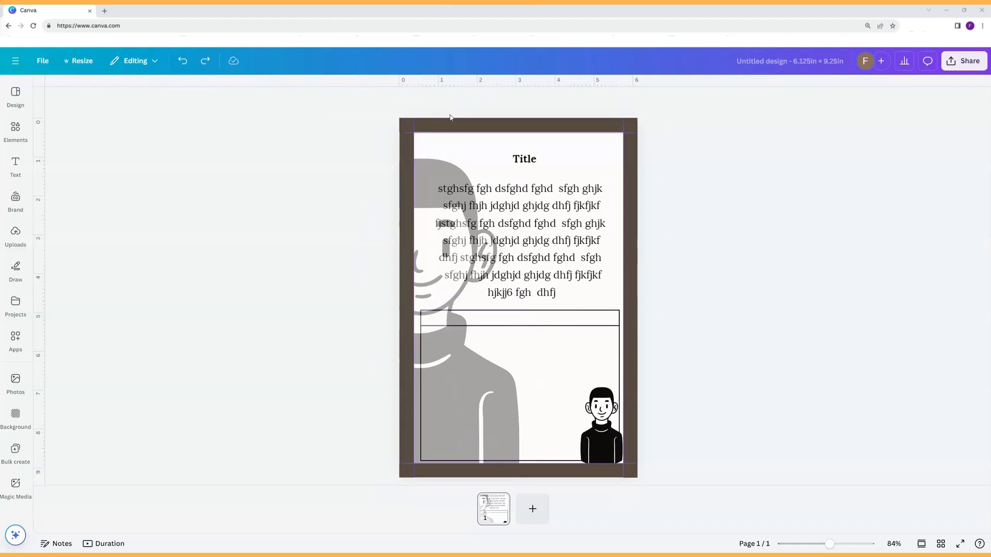
Delete the right, top, left and bottom brown margin strips so that only the guides mark the margins.
click(594, 125)
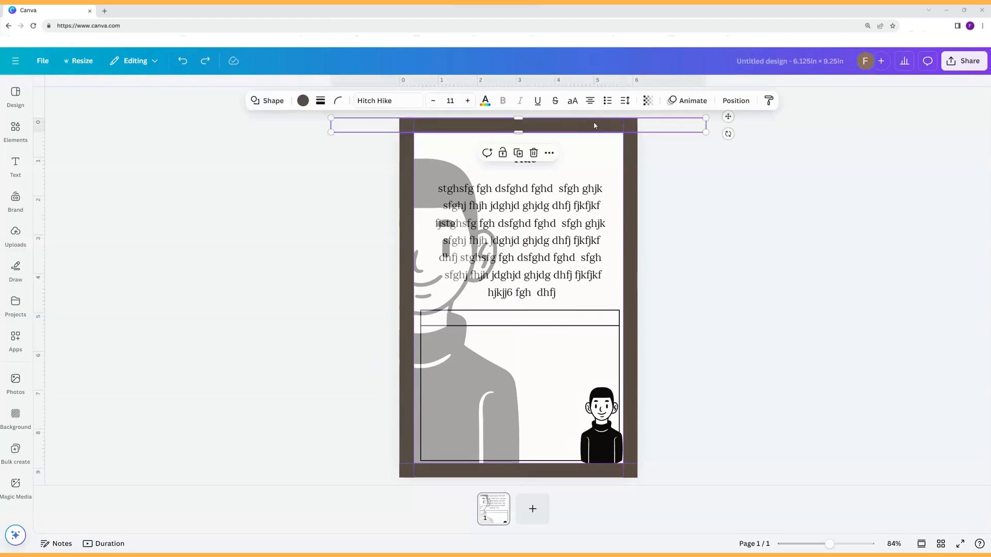
click(630, 164)
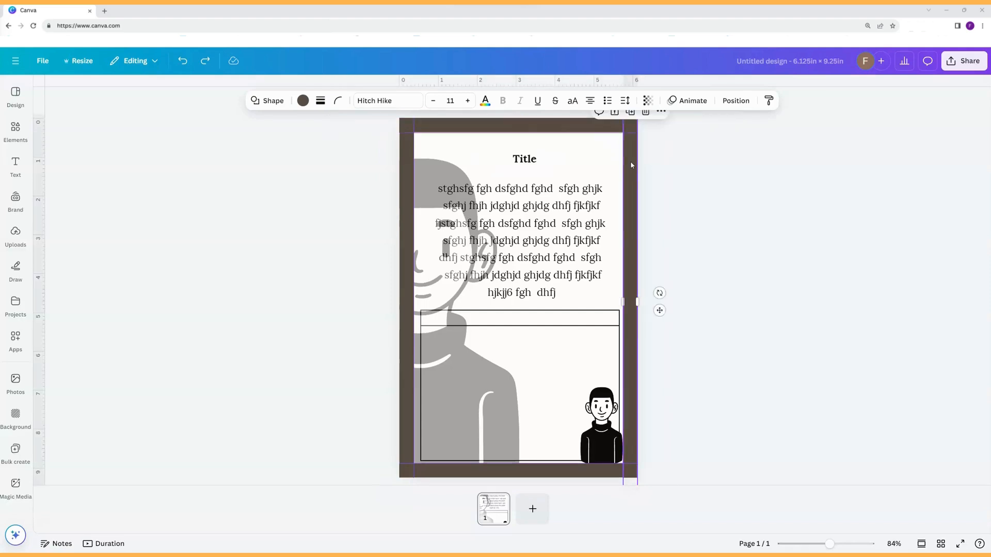
key(Delete)
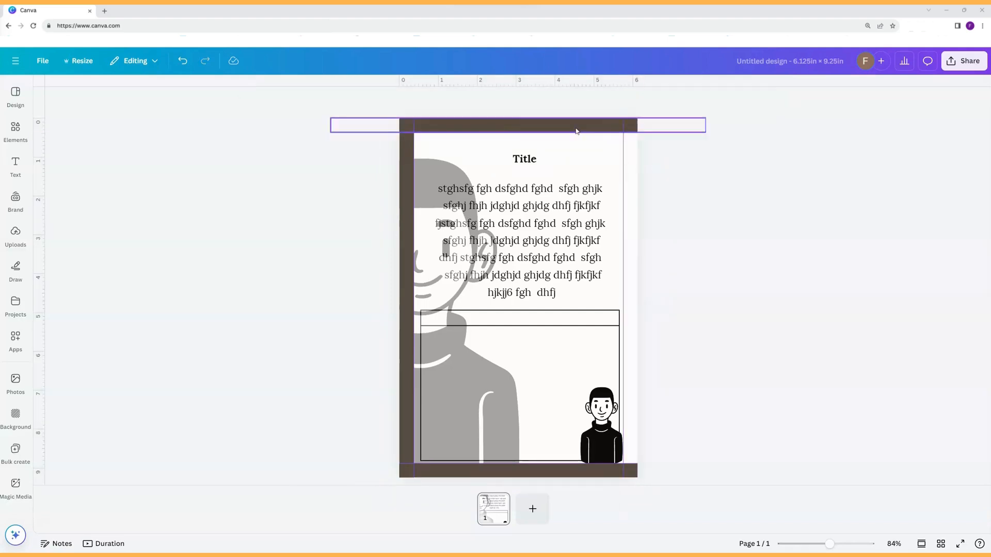
click(637, 129)
key(Delete)
click(407, 153)
key(Delete)
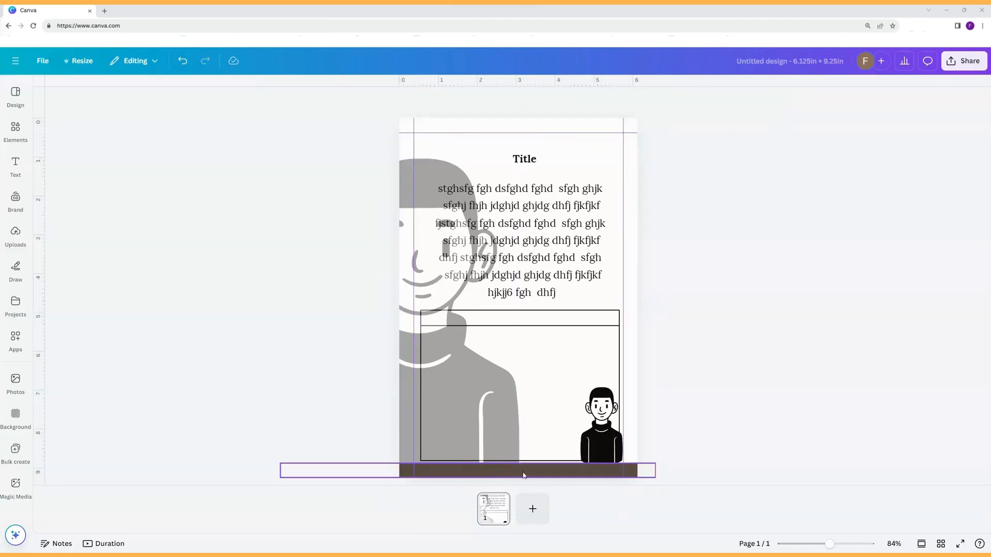
click(523, 475)
key(Delete)
Take the top, right, left and bottom margin guides off the page.
drag(542, 133, 543, 81)
drag(622, 159, 675, 153)
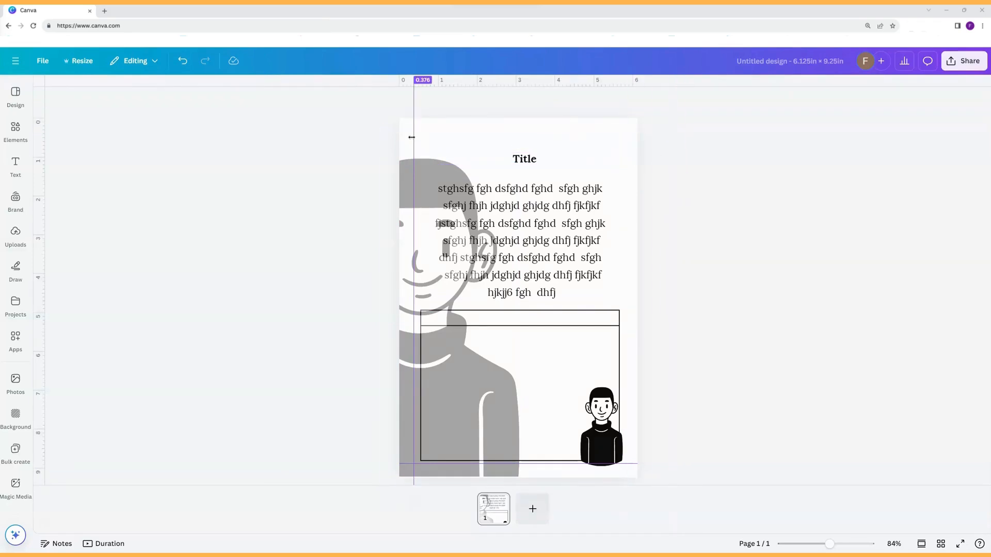
drag(413, 139, 360, 139)
drag(571, 466, 570, 486)
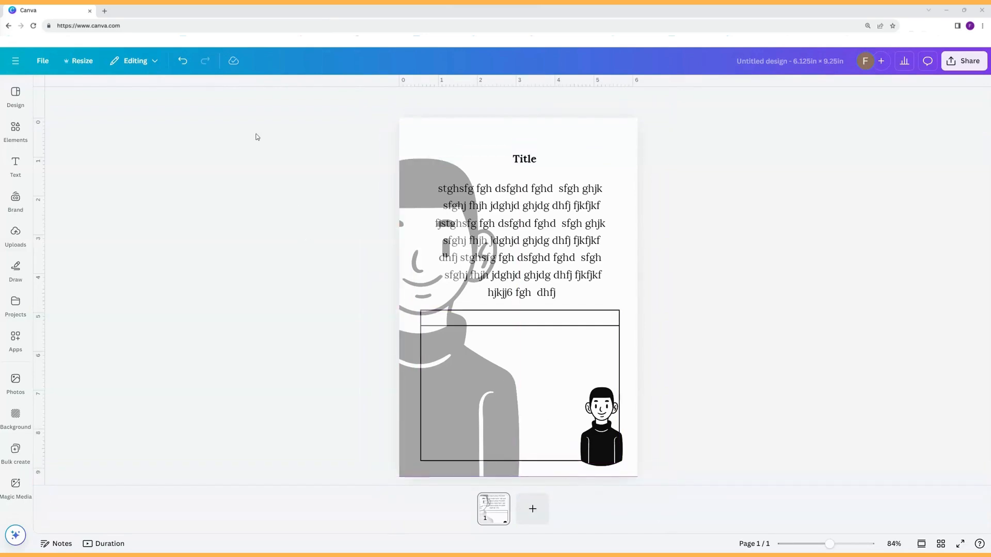
Undo the removal of the margin guides.
click(182, 62)
click(182, 61)
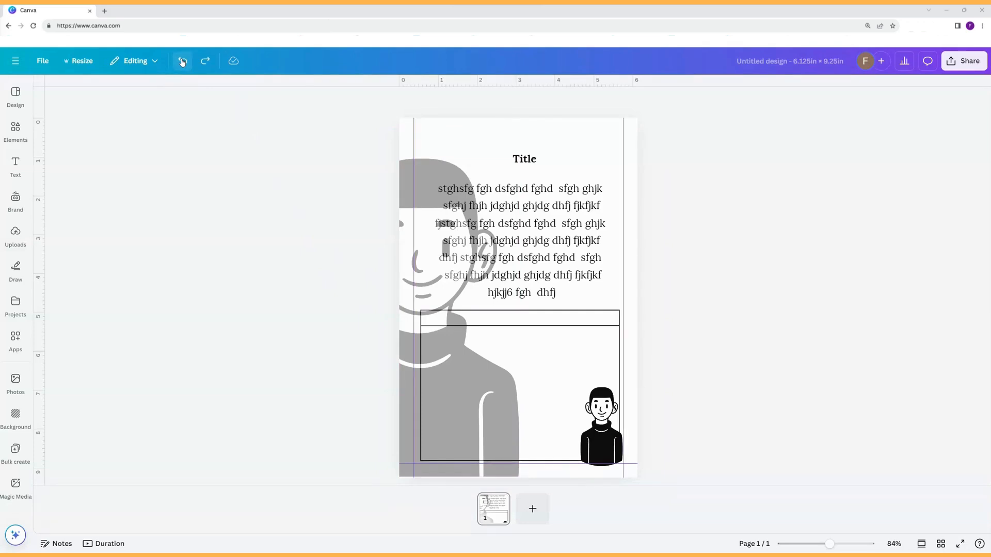
click(182, 61)
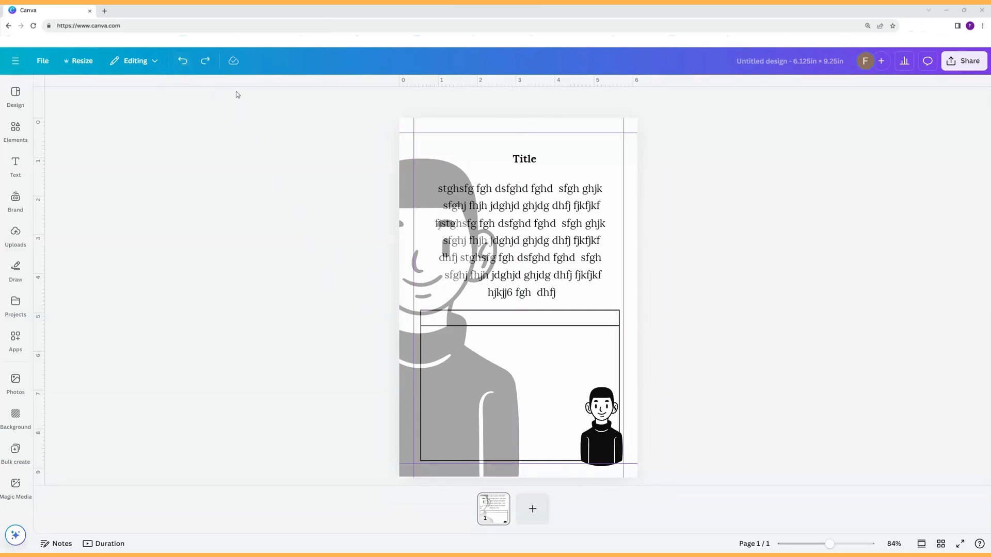
Add four blank pages after the first page.
click(539, 513)
click(540, 514)
click(572, 509)
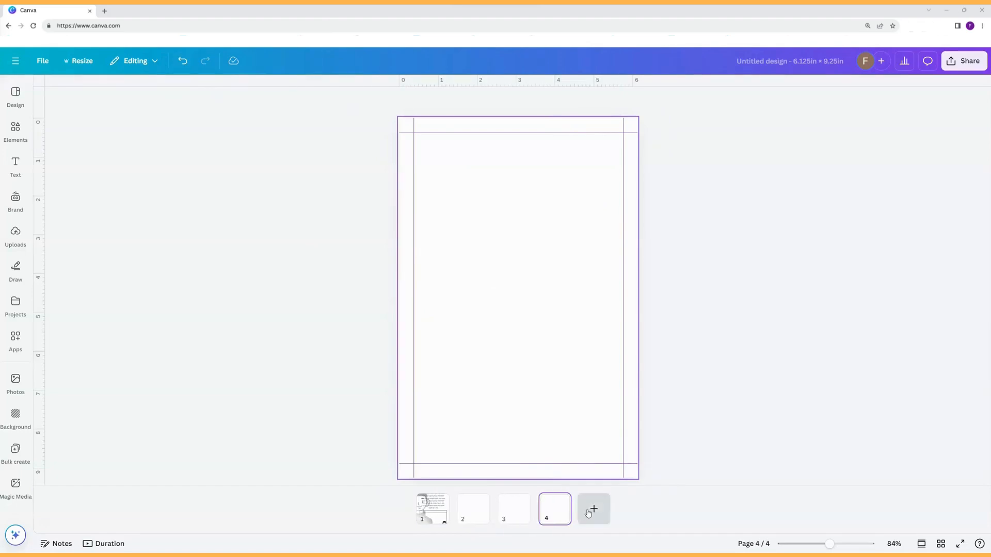
click(592, 508)
Move the bottom guide on page 5 up to about 7.2 in and check its position on pages 4, 3 and 2.
drag(590, 464, 597, 398)
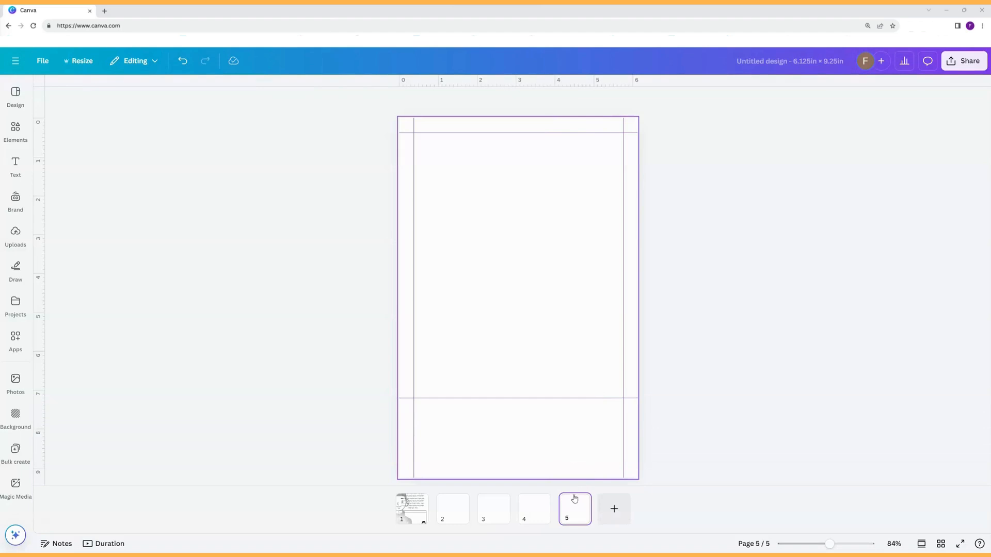
click(540, 515)
click(501, 513)
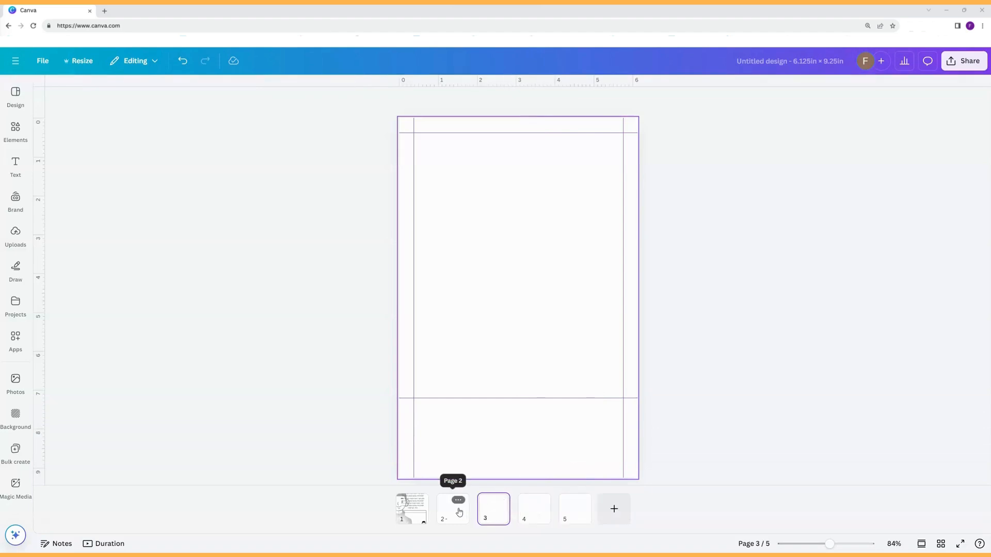
click(459, 512)
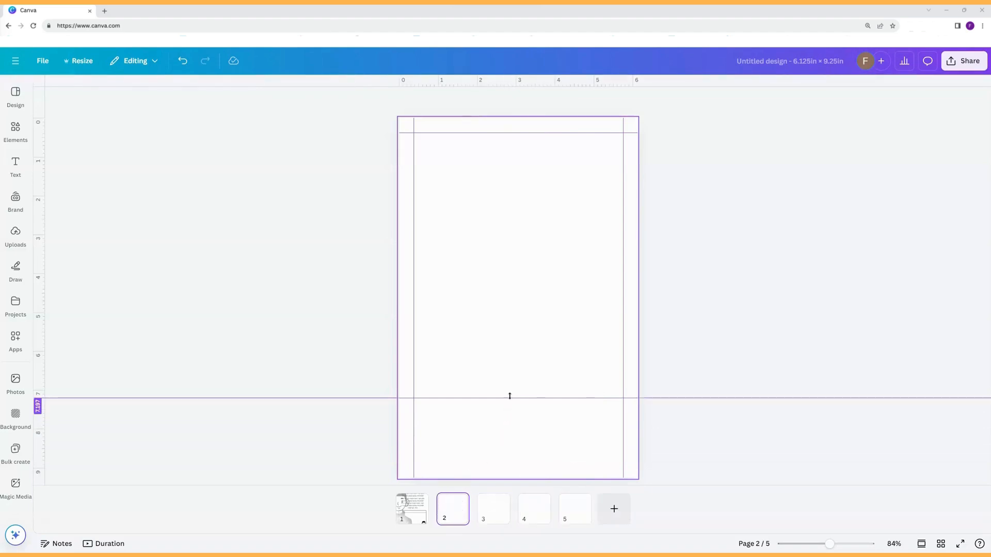
Move the guide on page 2 back down to the bottom margin, and undo the guide moves.
drag(509, 396, 504, 465)
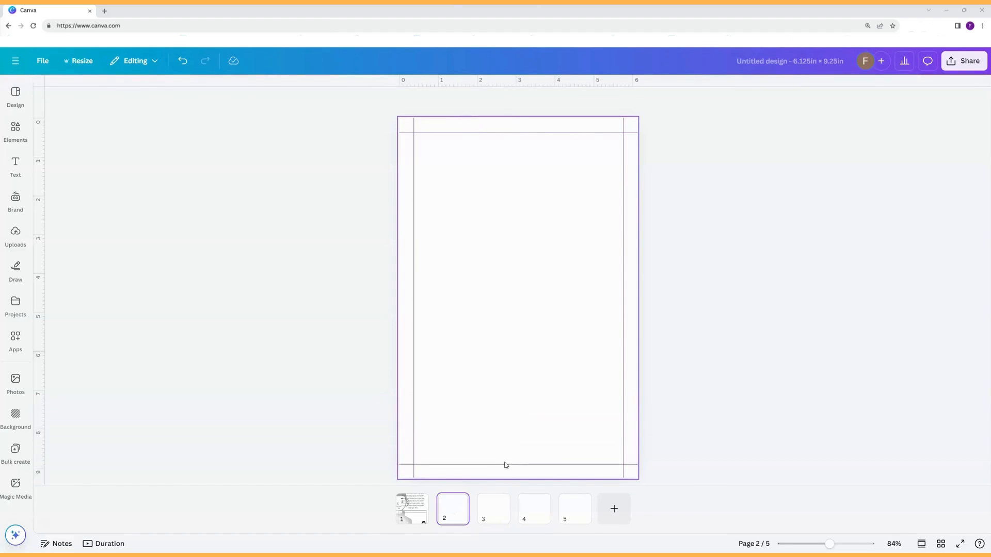
click(185, 60)
click(184, 59)
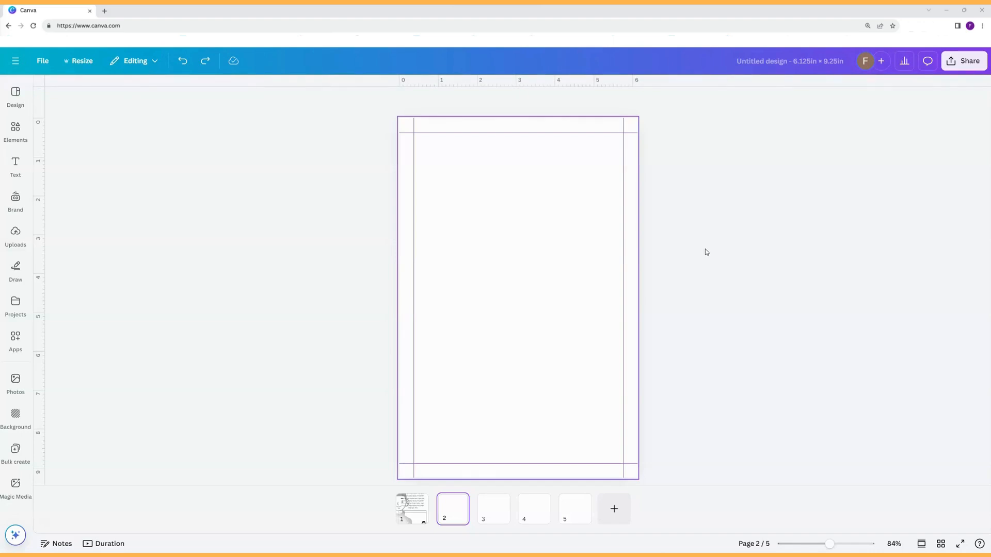
Open the design's download settings and set the file type to PDF Print.
click(968, 63)
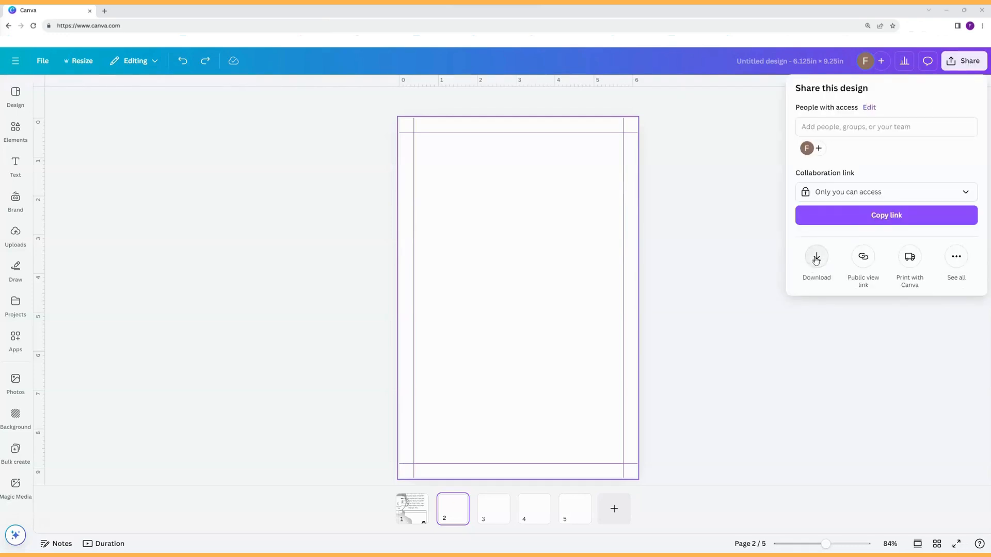
click(816, 258)
click(960, 131)
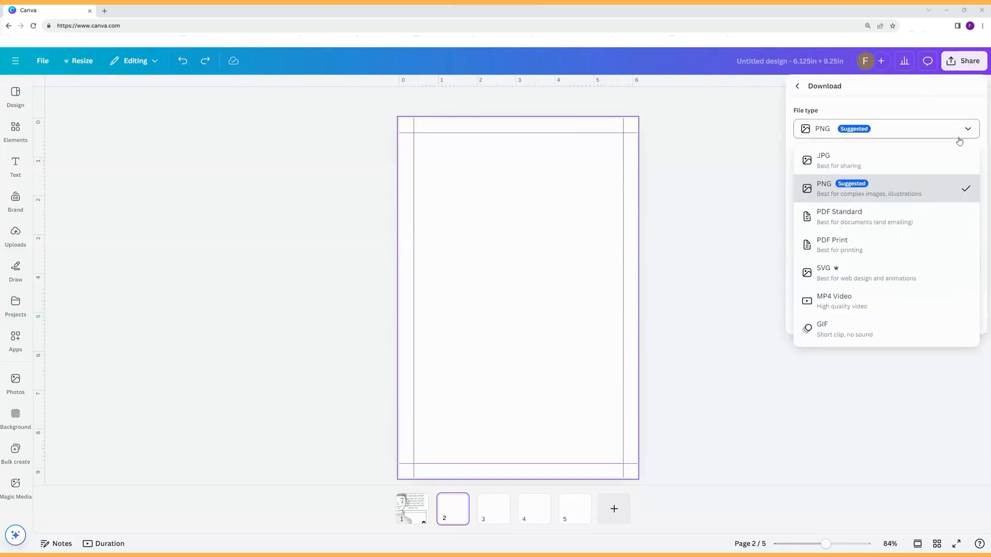
click(867, 251)
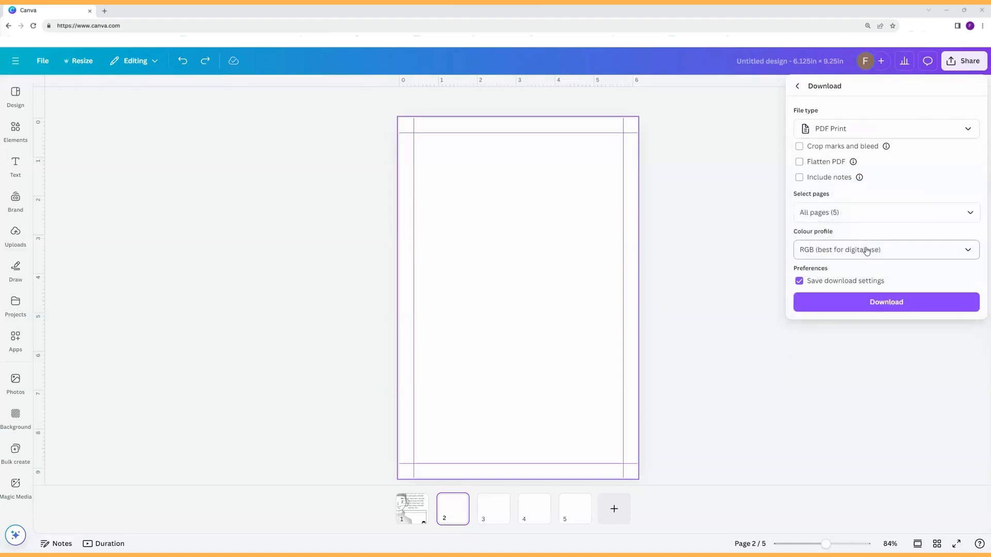
Download all pages as a flattened PDF with the CMYK (best for professional printing) colour profile.
click(866, 251)
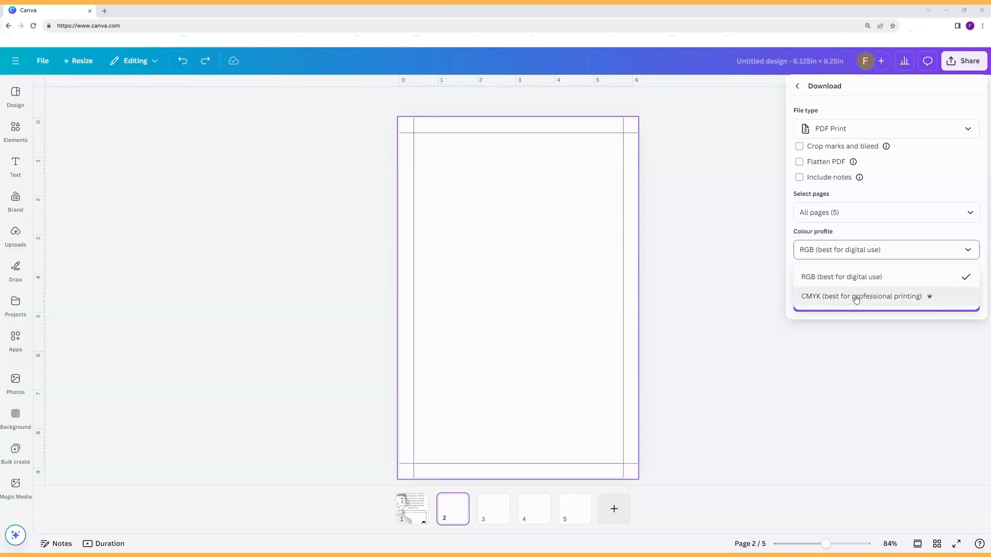
click(903, 192)
click(893, 252)
click(879, 295)
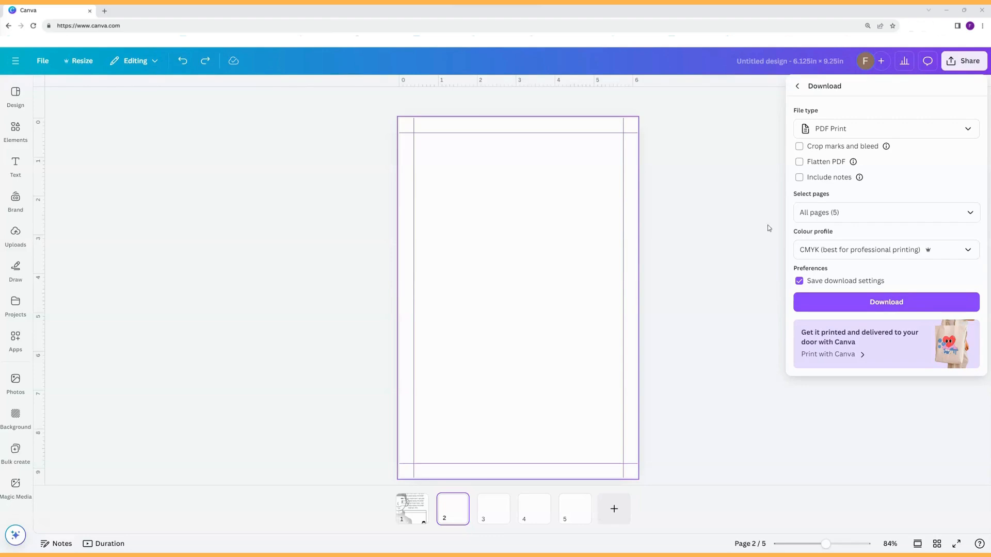
click(799, 163)
click(868, 305)
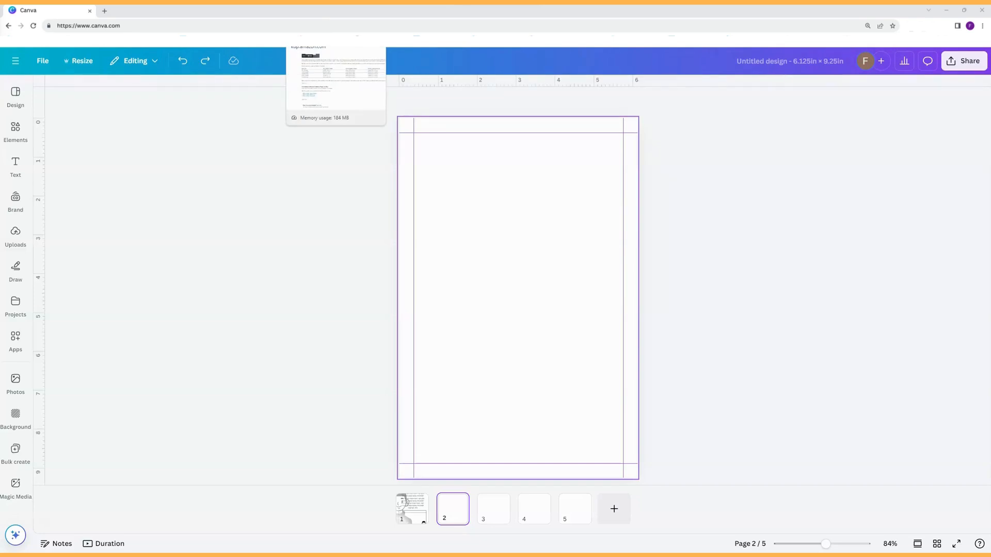
Switch to the KDP Help Center and open the cover calculator and template generator linked from KDP Tools and Resources.
click(220, 10)
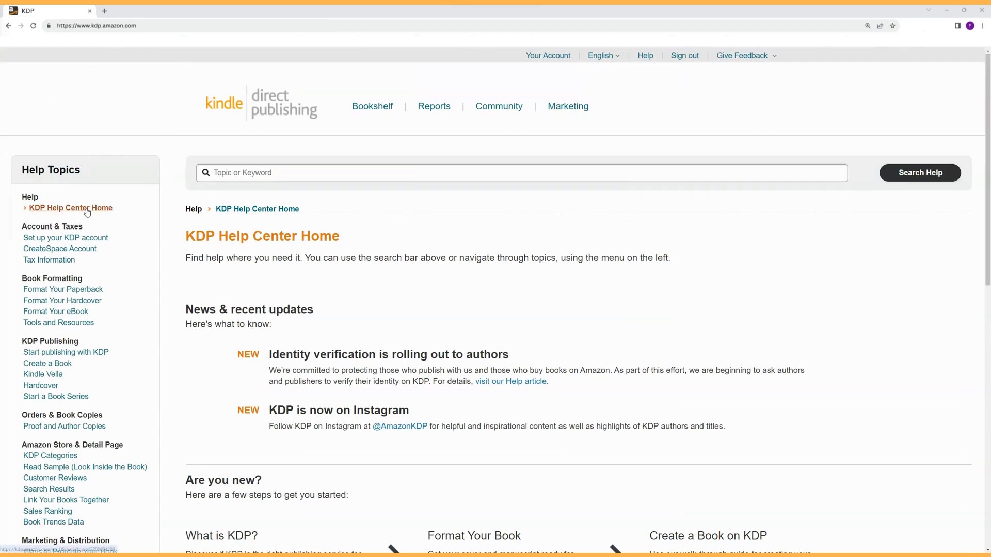
click(68, 323)
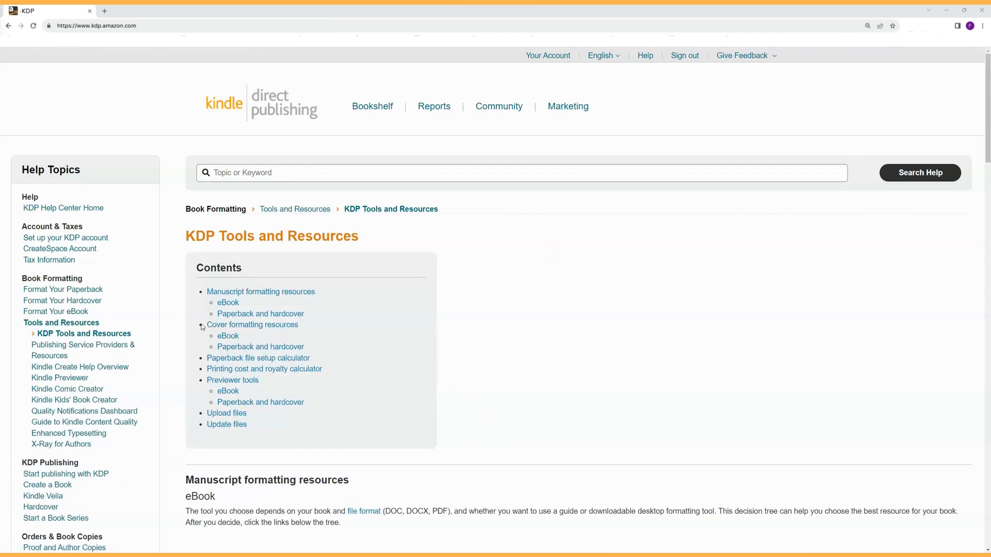
click(243, 349)
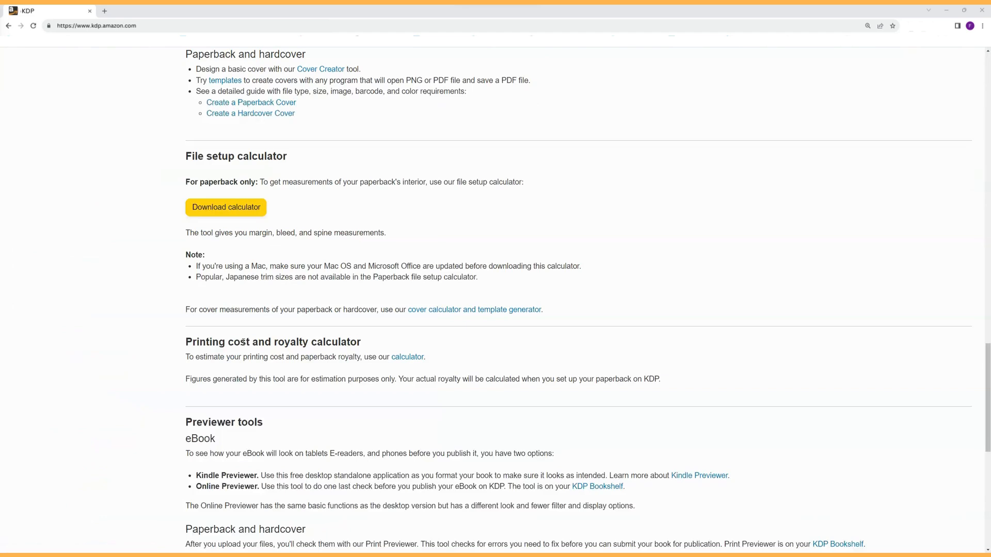
click(444, 312)
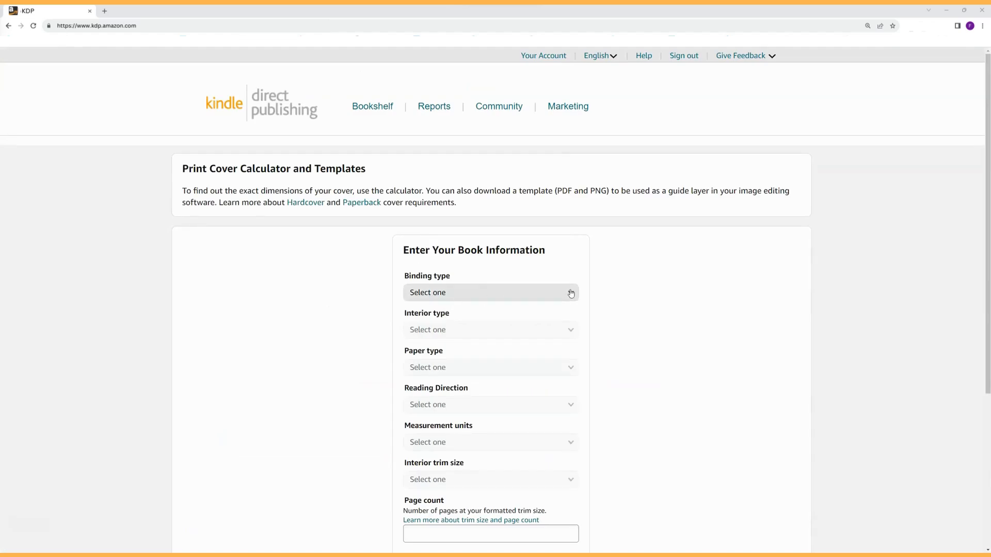
Set the book's binding type to Paperback, interior type to Black & white and paper type to White paper.
scroll(571, 294, down, 2)
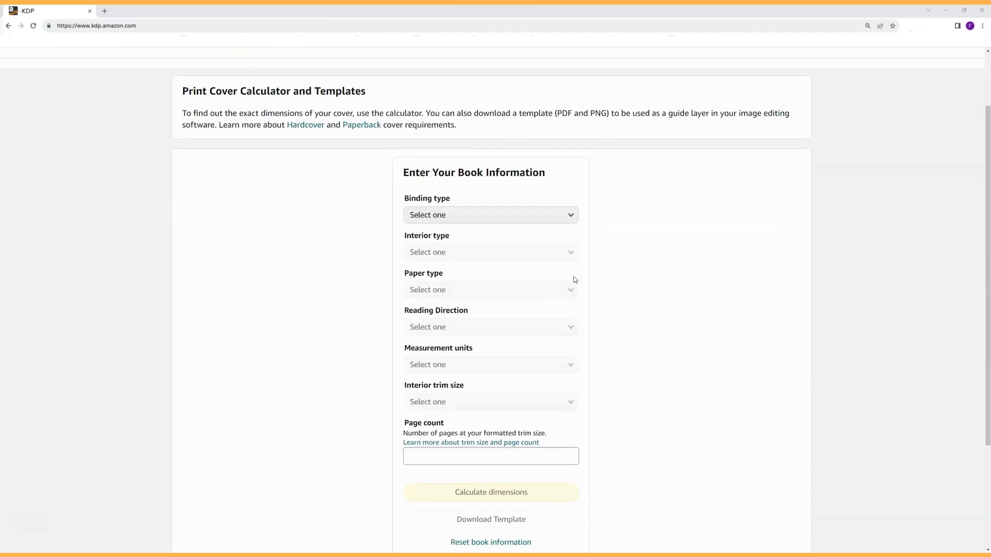
click(573, 216)
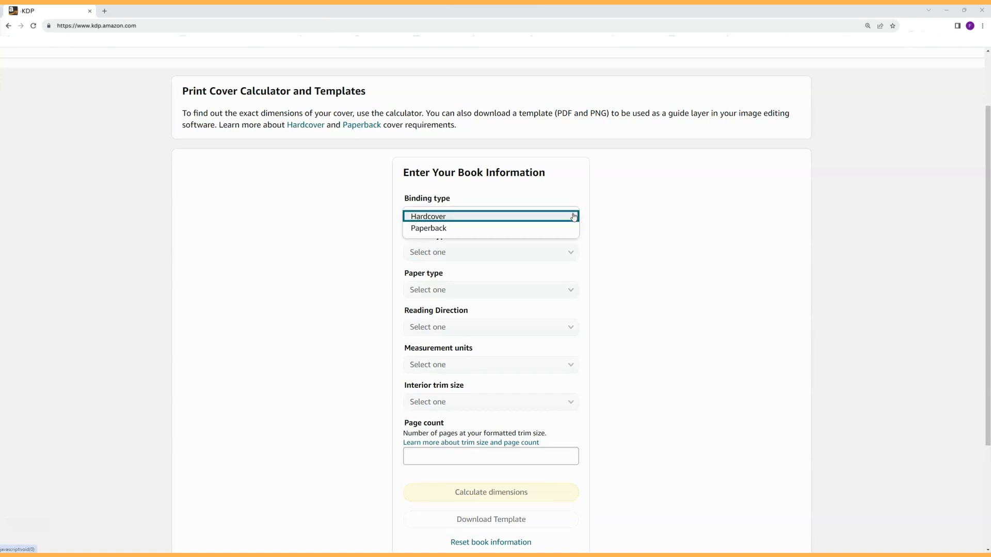
click(550, 229)
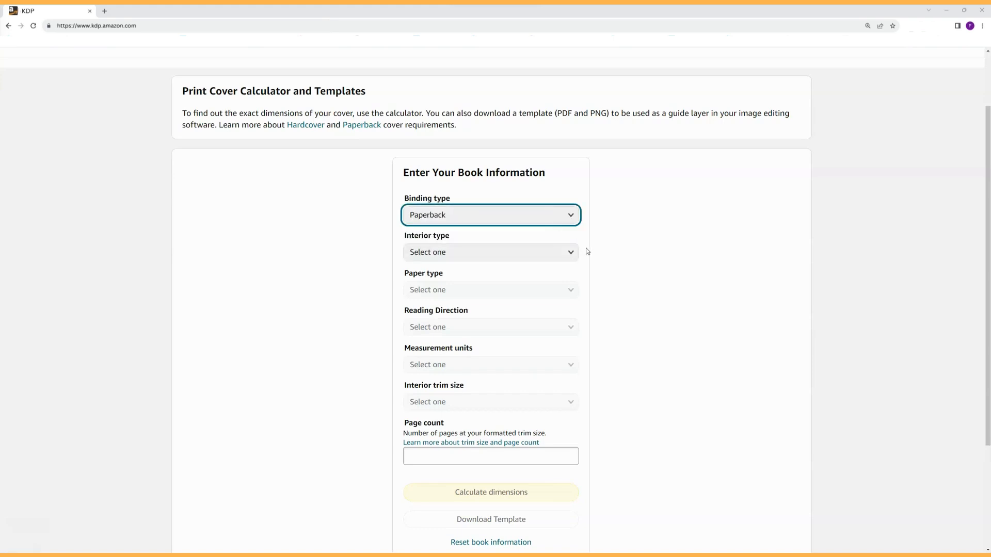
click(570, 253)
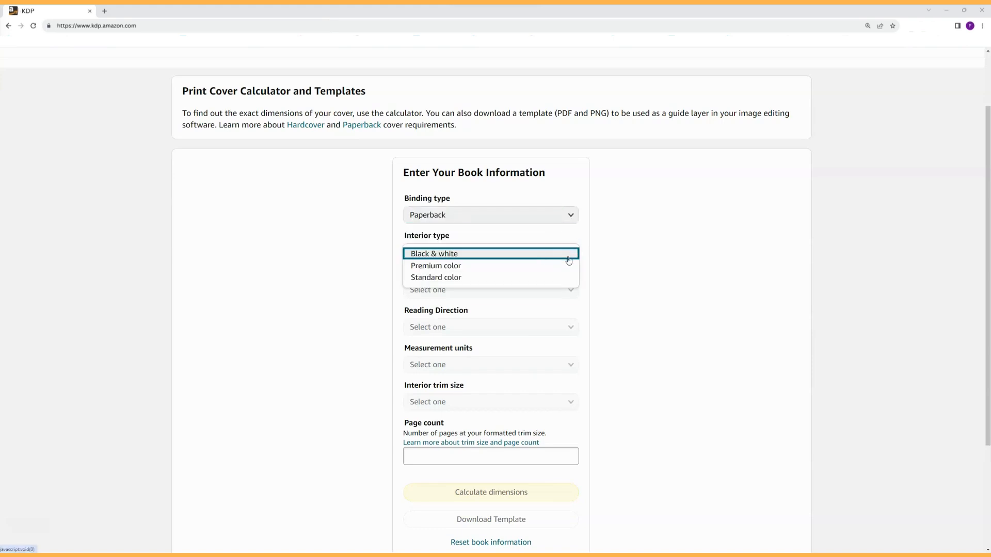
click(544, 255)
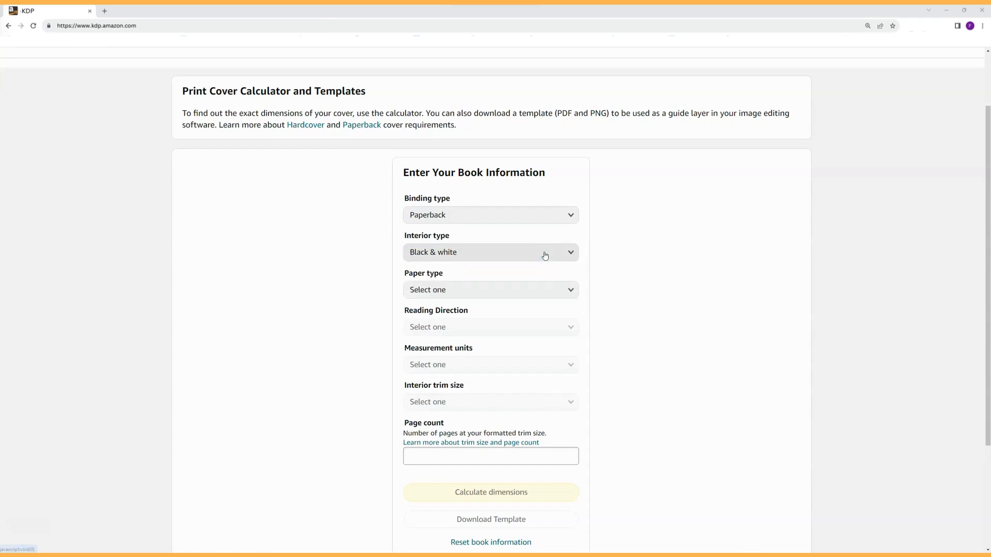
click(570, 293)
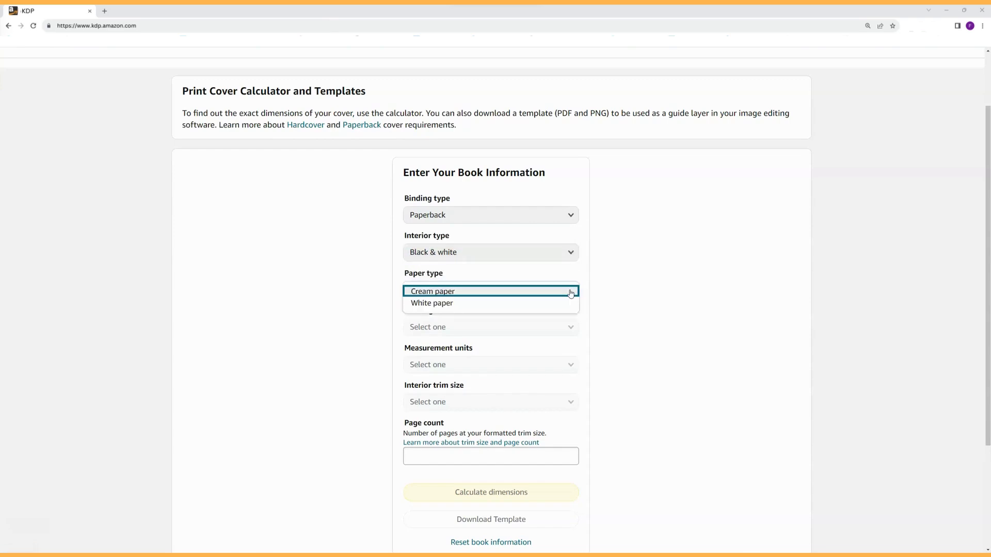
click(524, 306)
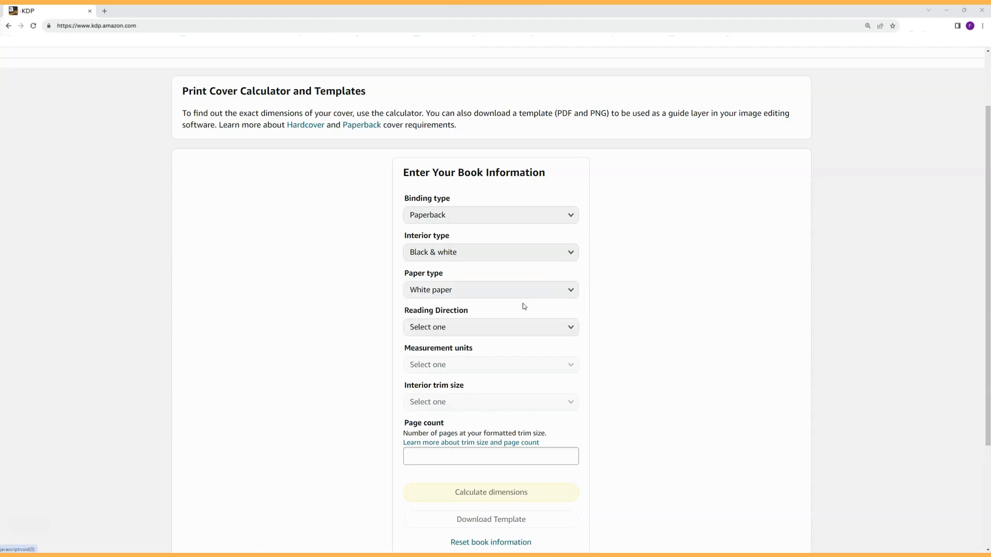
Set the book's reading direction to Left to Right and the measurement units to Inches.
click(575, 330)
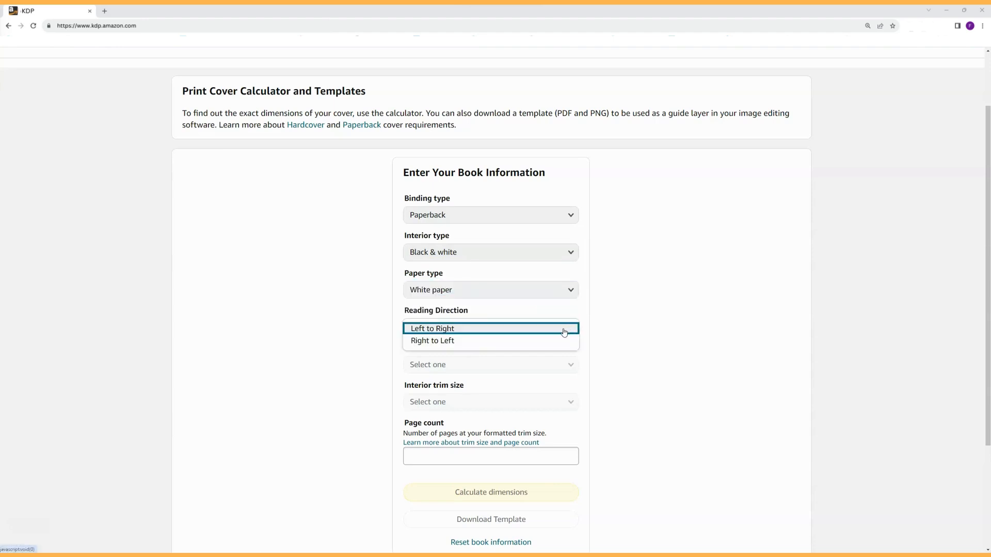
click(564, 330)
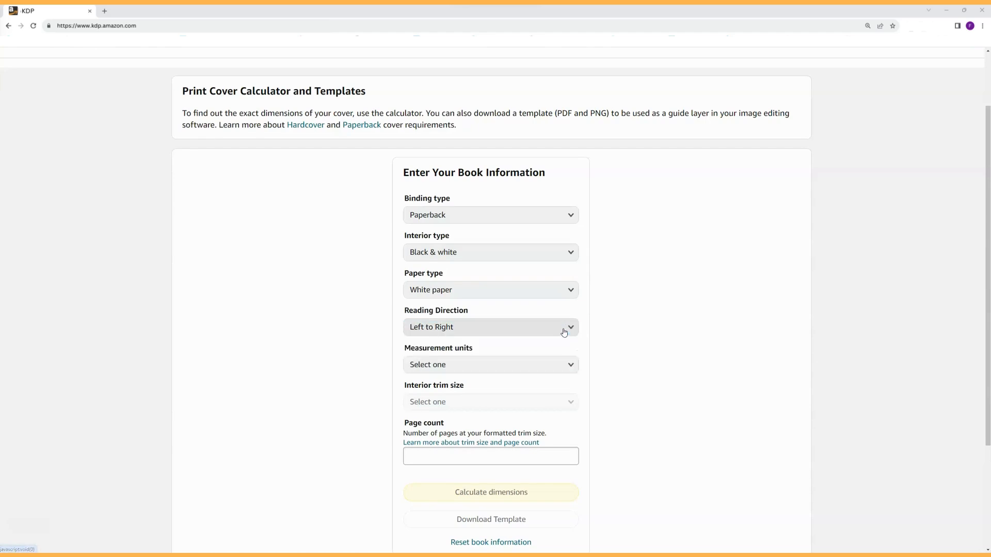
click(574, 368)
click(564, 369)
Calculate the cover dimensions for a 6 x 9 in interior trim size and a page count of 100.
scroll(586, 374, down, 1)
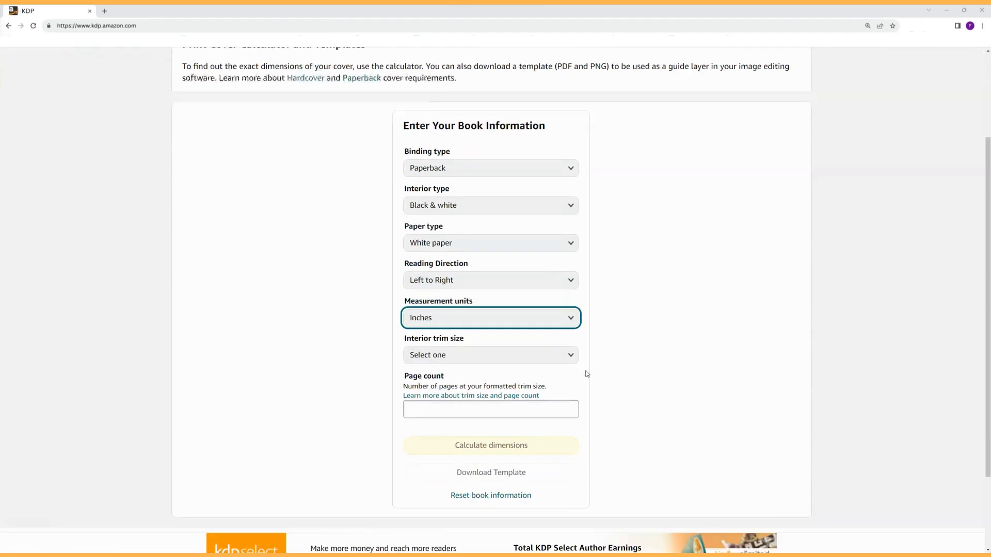
scroll(587, 373, down, 1)
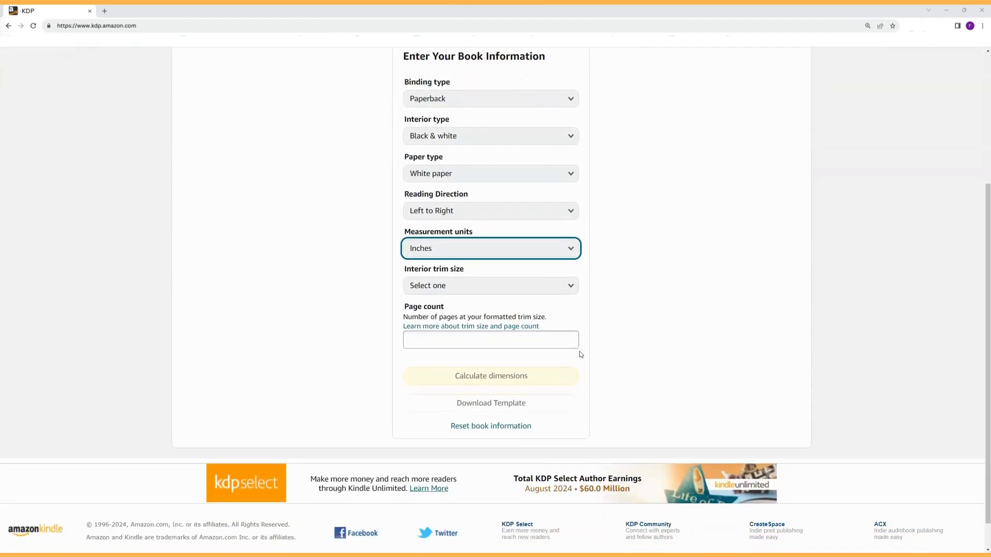
click(568, 289)
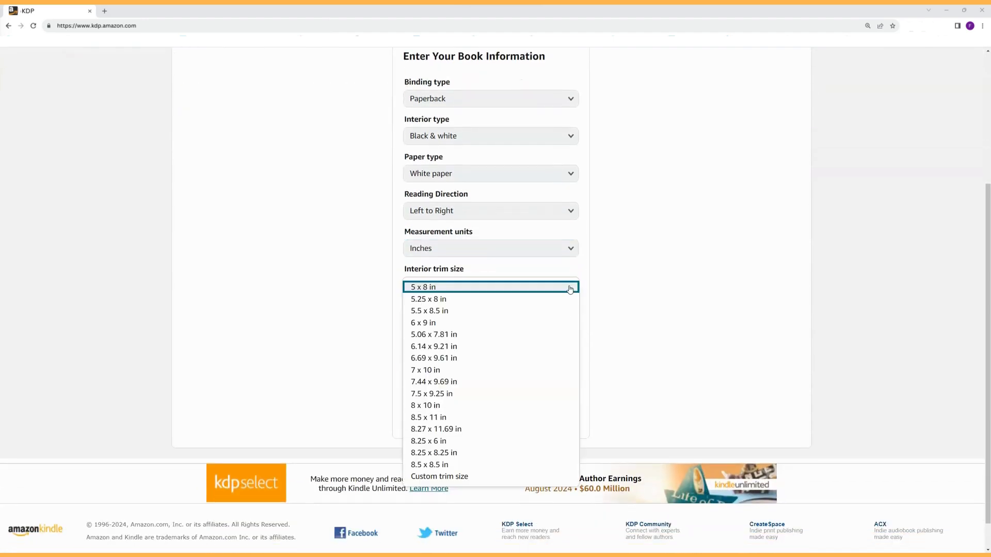
click(516, 326)
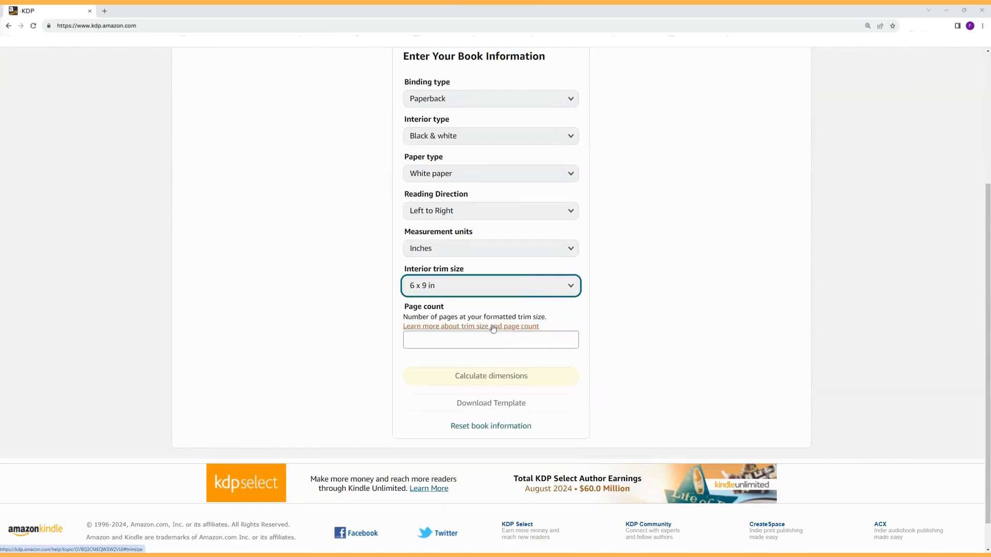
click(442, 341)
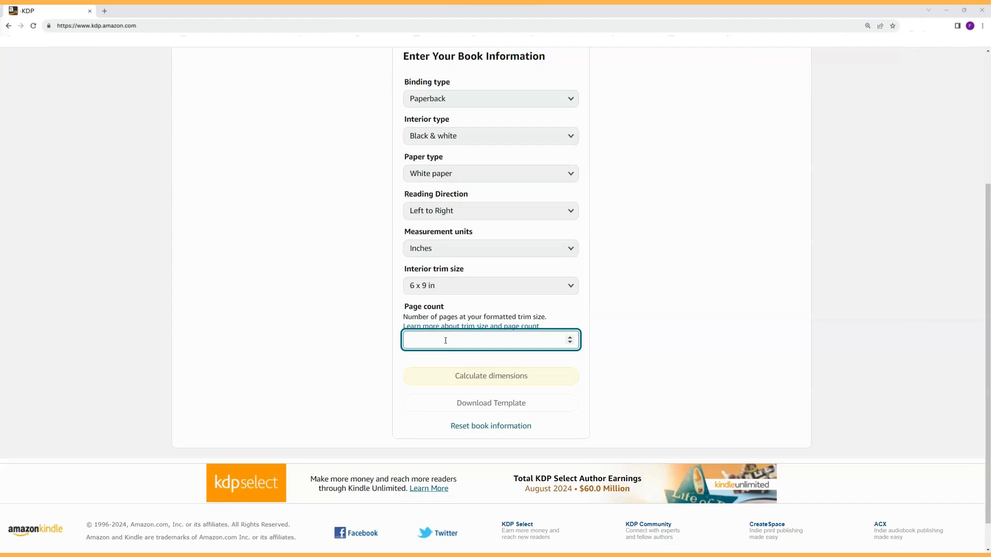
text(100)
click(500, 376)
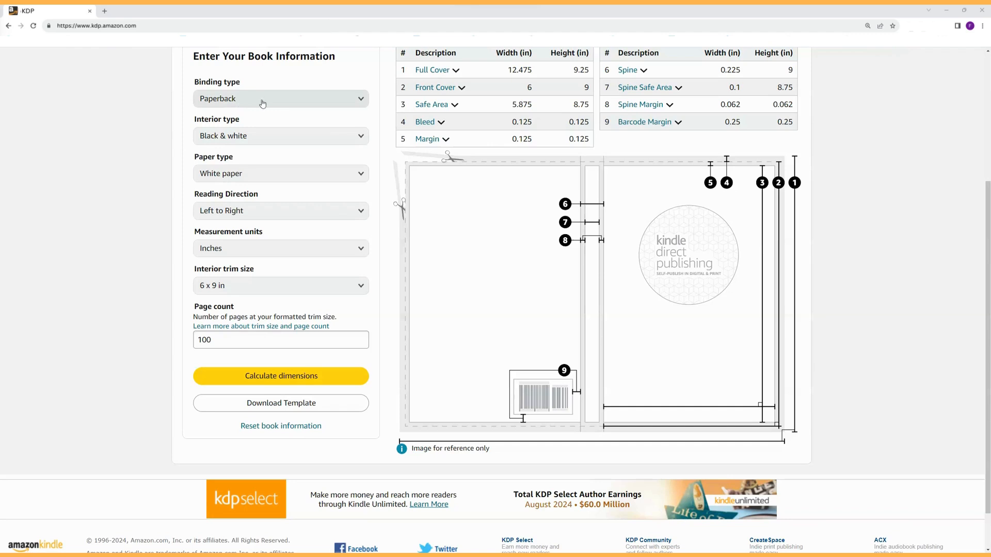
click(360, 99)
click(362, 135)
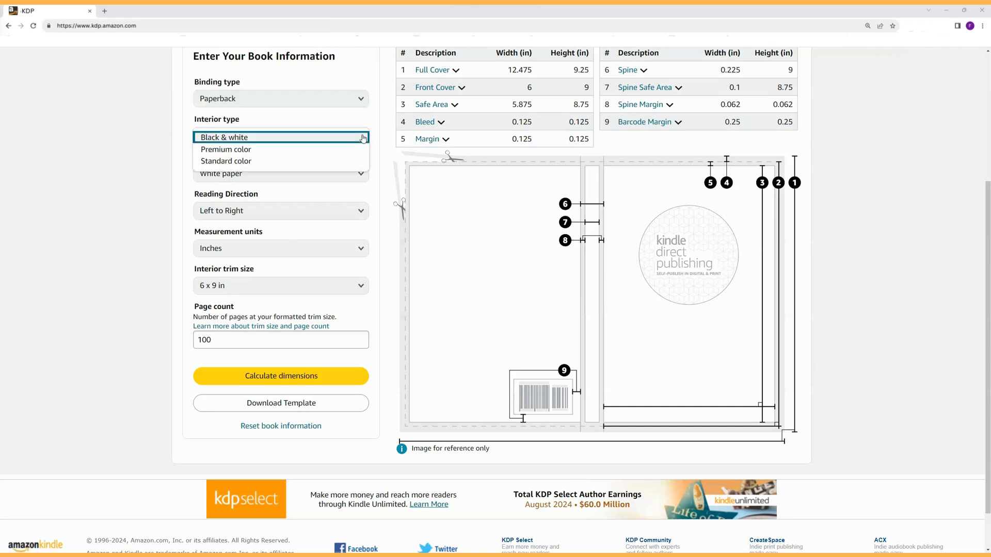
click(362, 176)
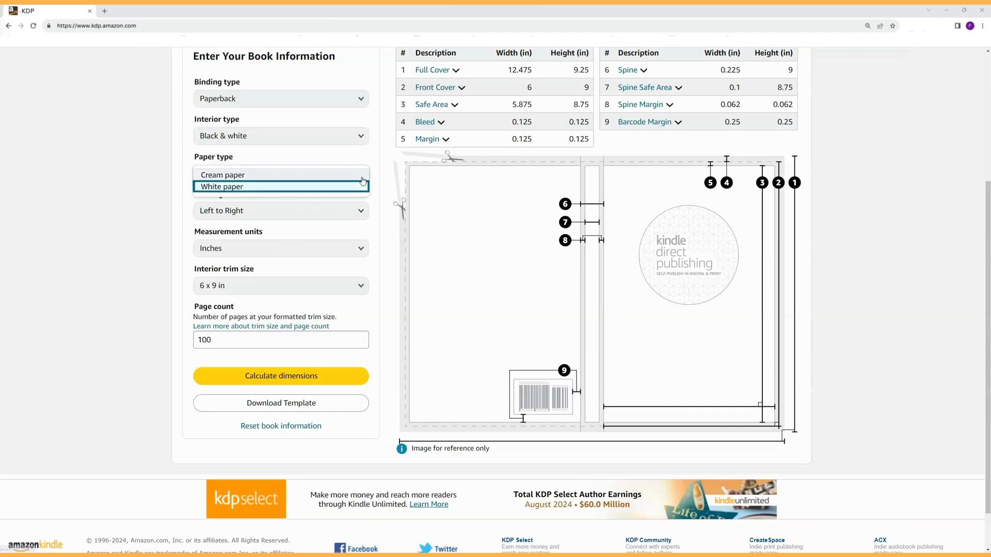
click(361, 211)
click(361, 249)
click(363, 257)
click(361, 285)
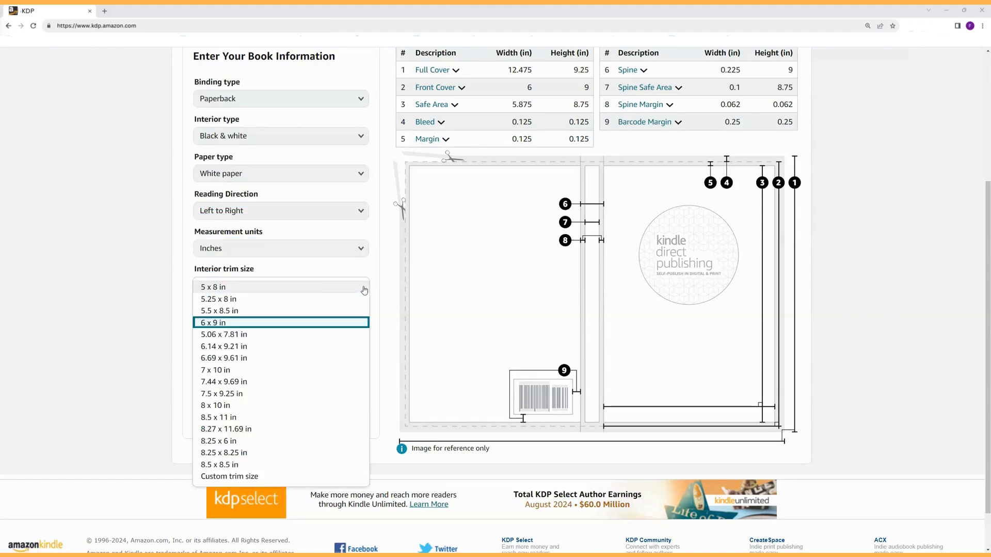
Read the Barcode Margin explanation and download the template for the calculated cover.
scroll(563, 233, up, 1)
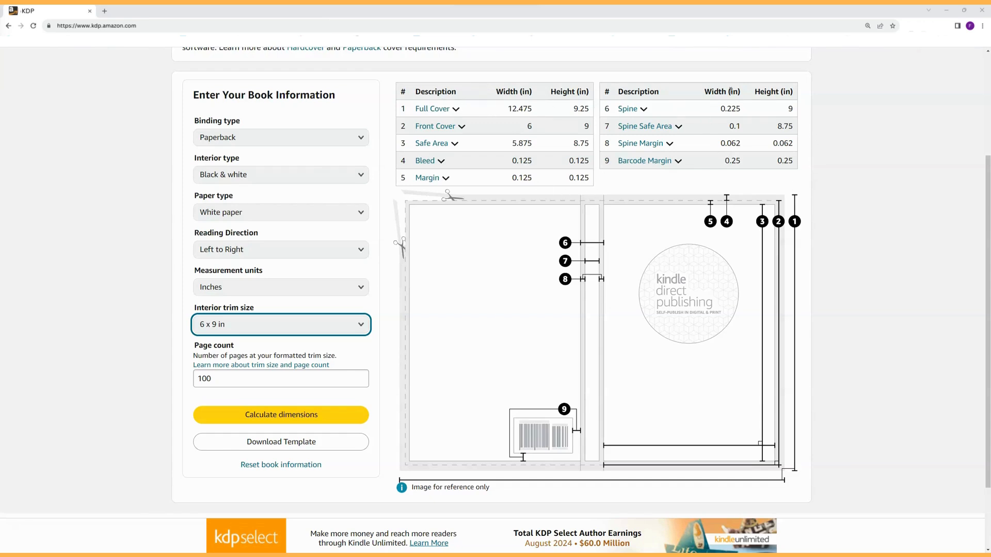
mouse_move(667, 166)
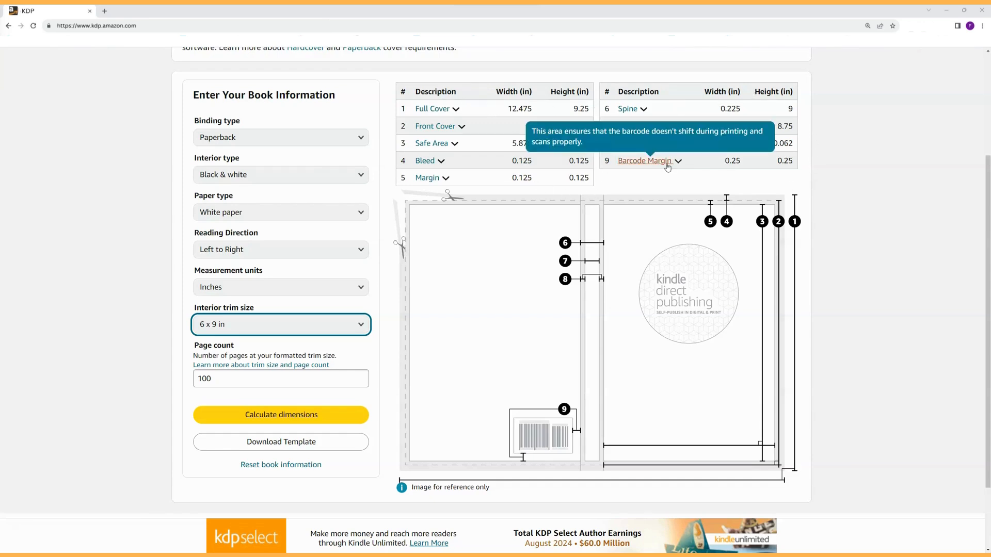
click(289, 443)
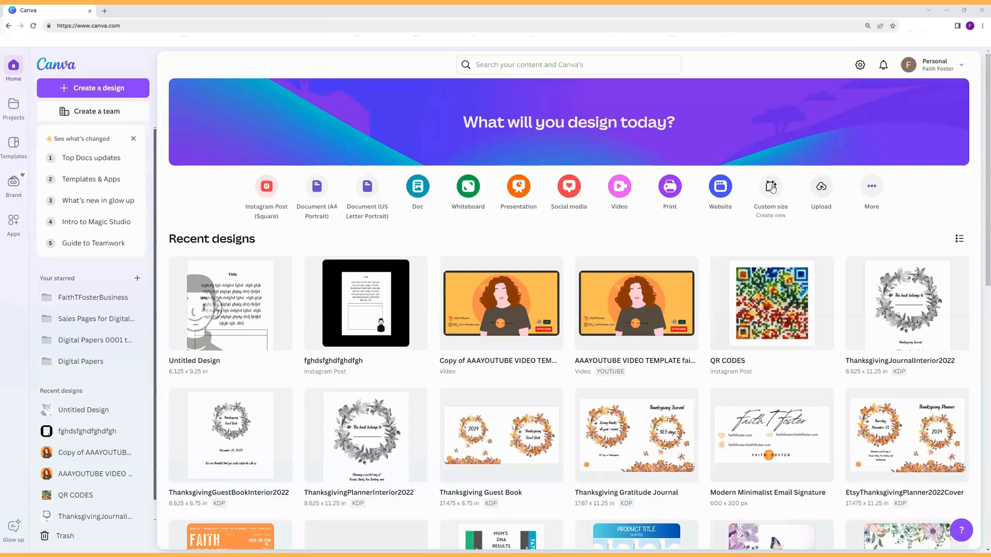
In Canva, start a custom-size design, enter 12.475 by 9.25 as width and height, and switch the units to inches.
click(771, 187)
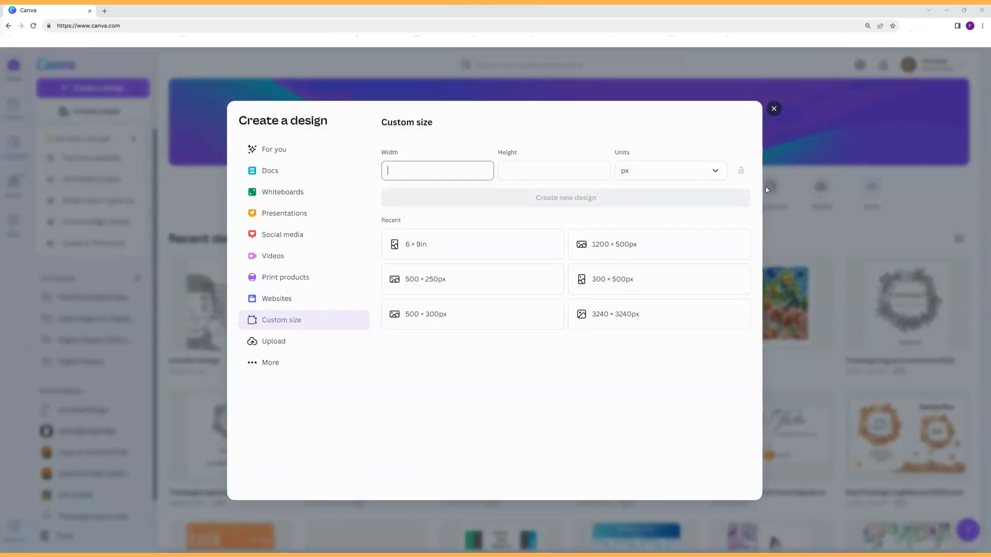
text(12.475)
click(562, 169)
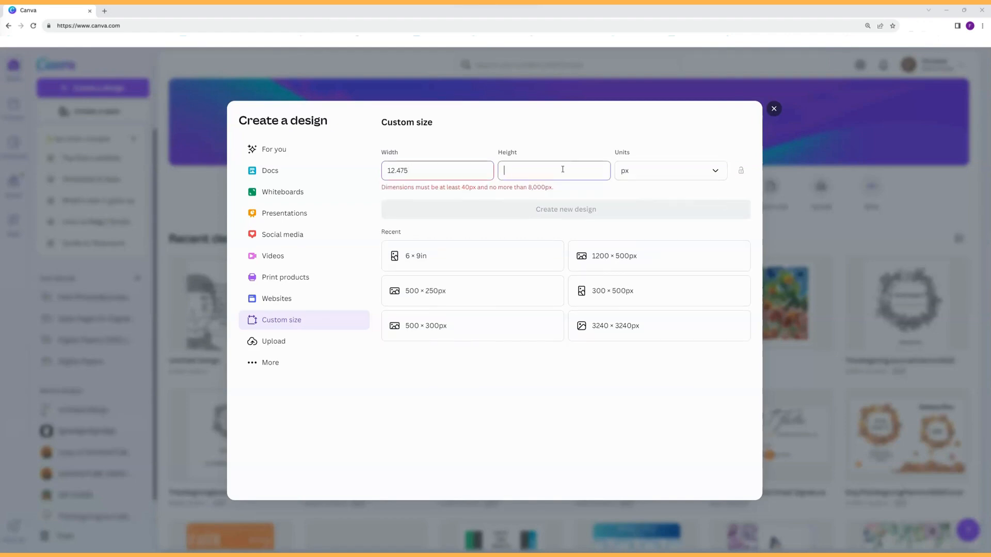
text(9.25)
click(639, 176)
click(628, 217)
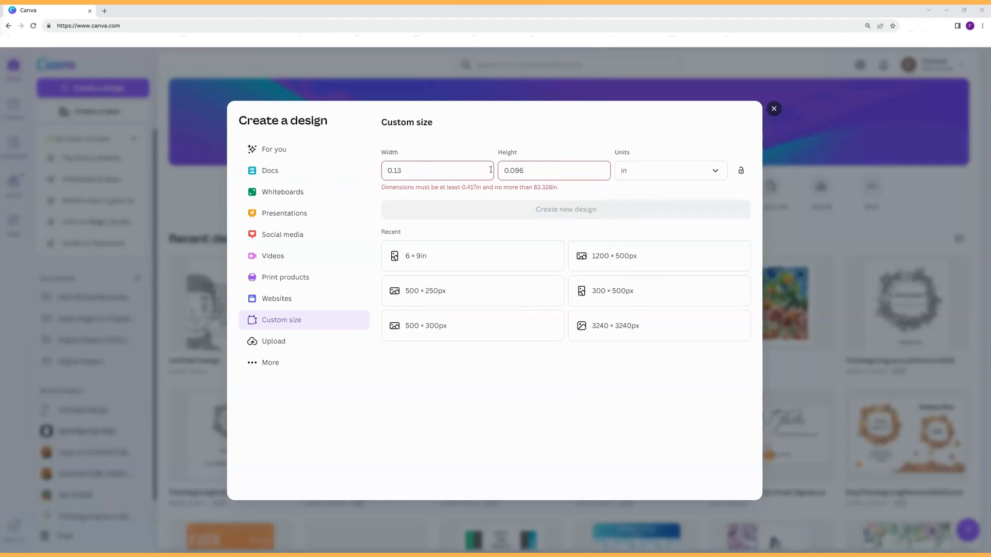
Set the custom size to 12.475 by 9.25 inches and create the new design.
click(463, 168)
text(12.475)
click(499, 173)
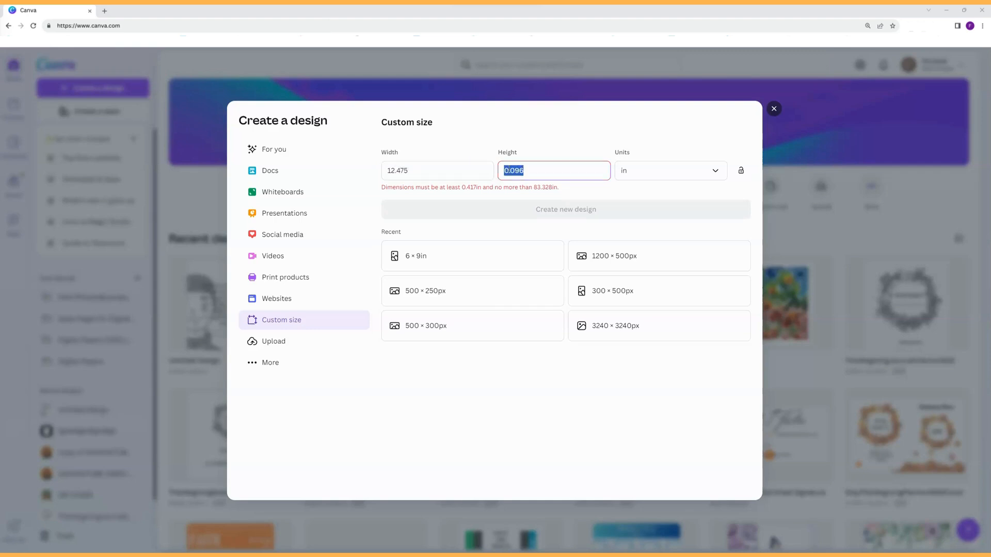
text(9.25)
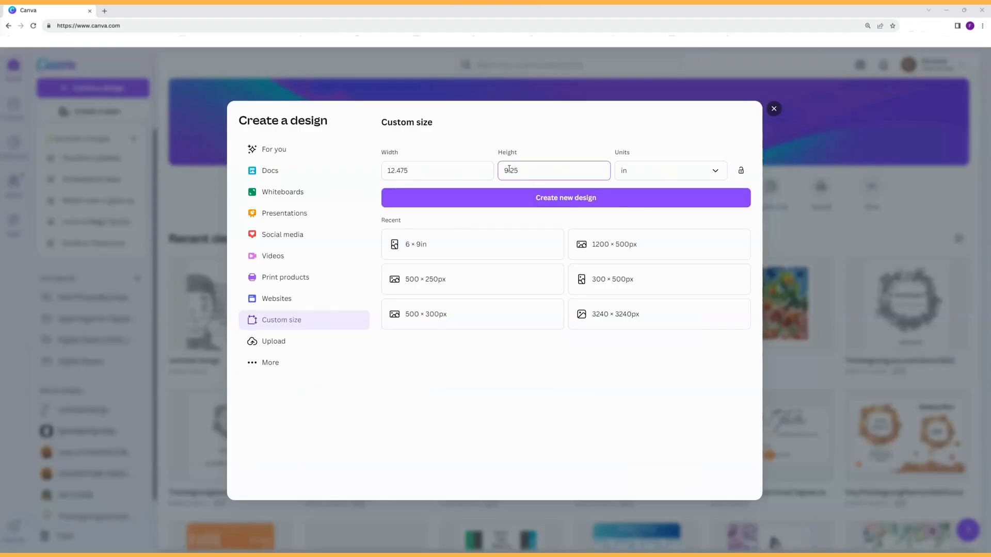
click(577, 204)
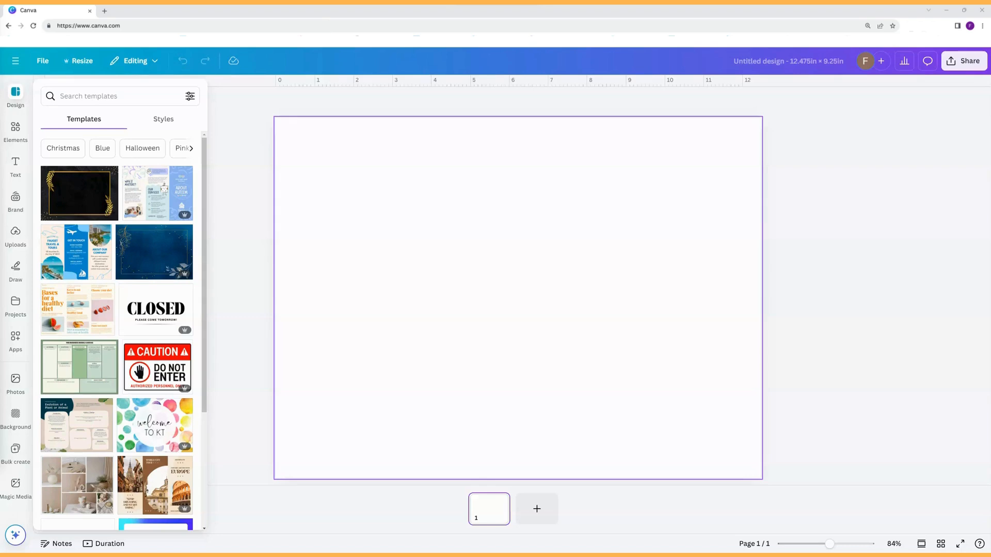
Upload the cover template PAPERBACK_6.000x9.000_100_BW_WHITE_en_US.pdf and apply it from your projects to the blank page.
drag(2, 227, 350, 294)
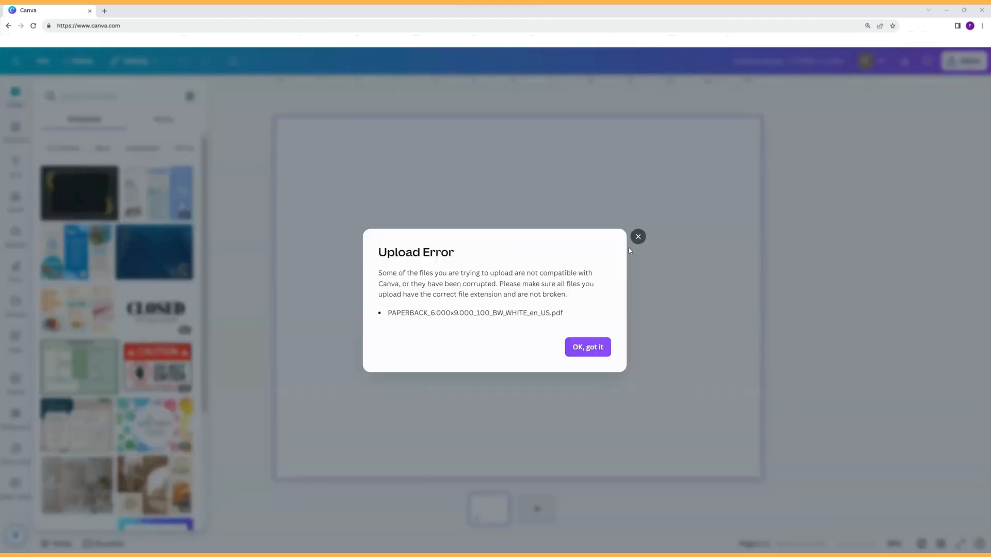
click(638, 236)
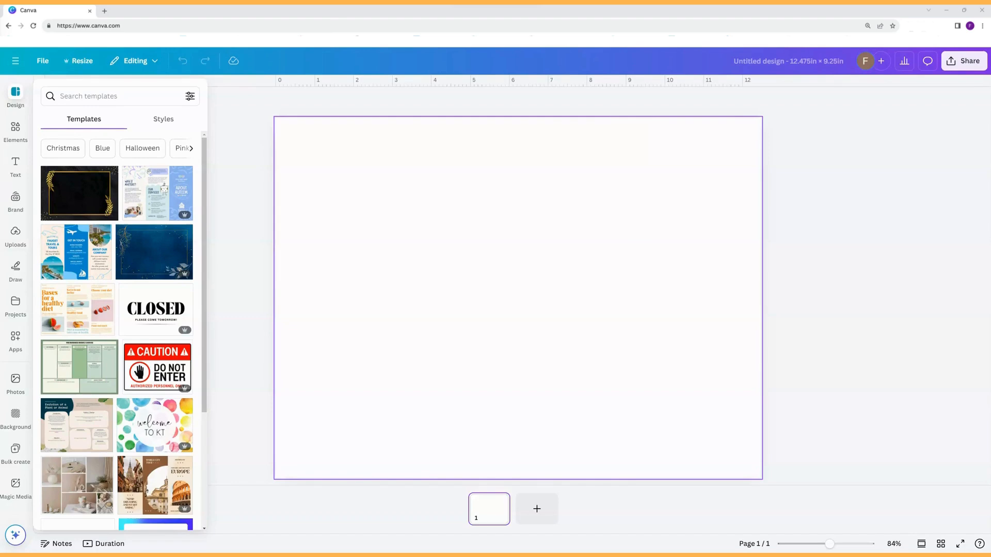
drag(0, 216, 365, 261)
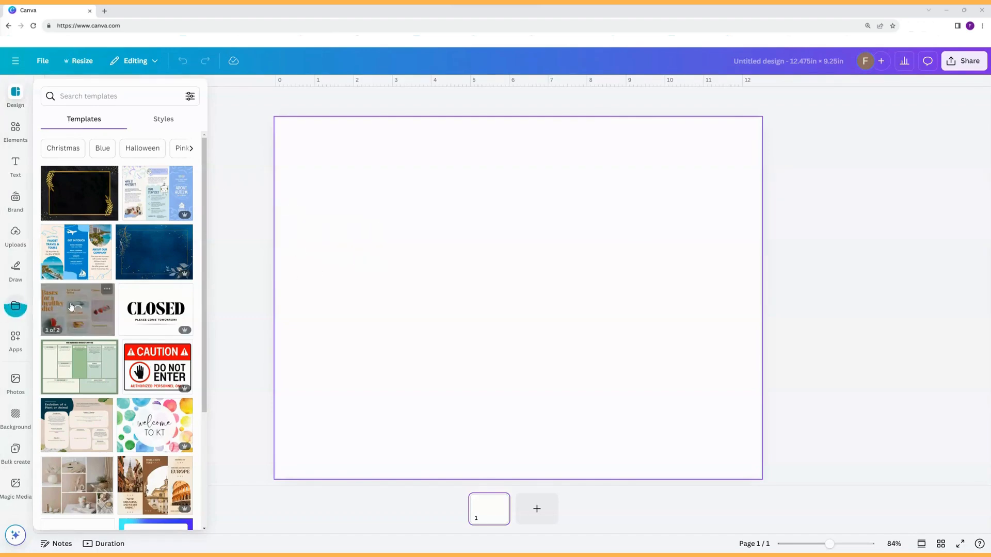
click(14, 308)
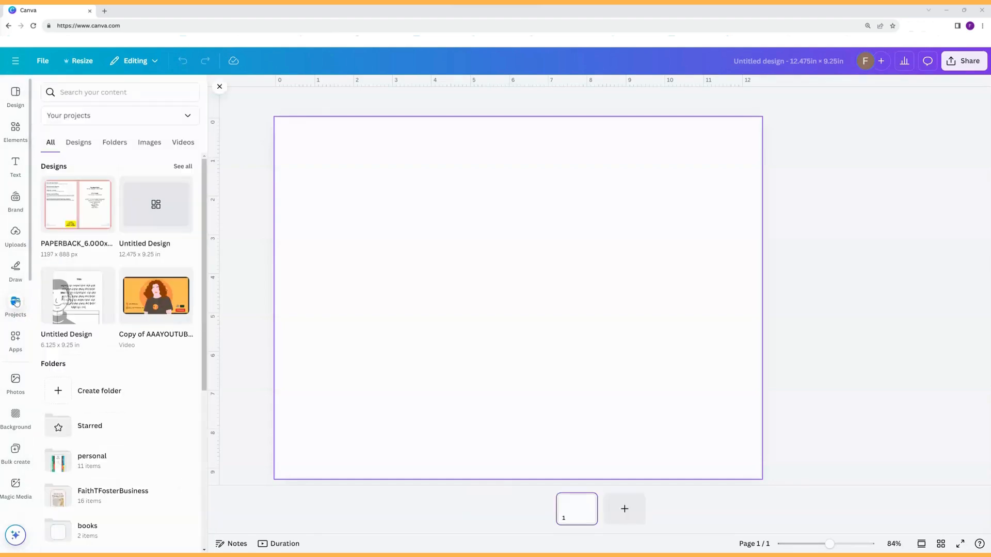
click(78, 214)
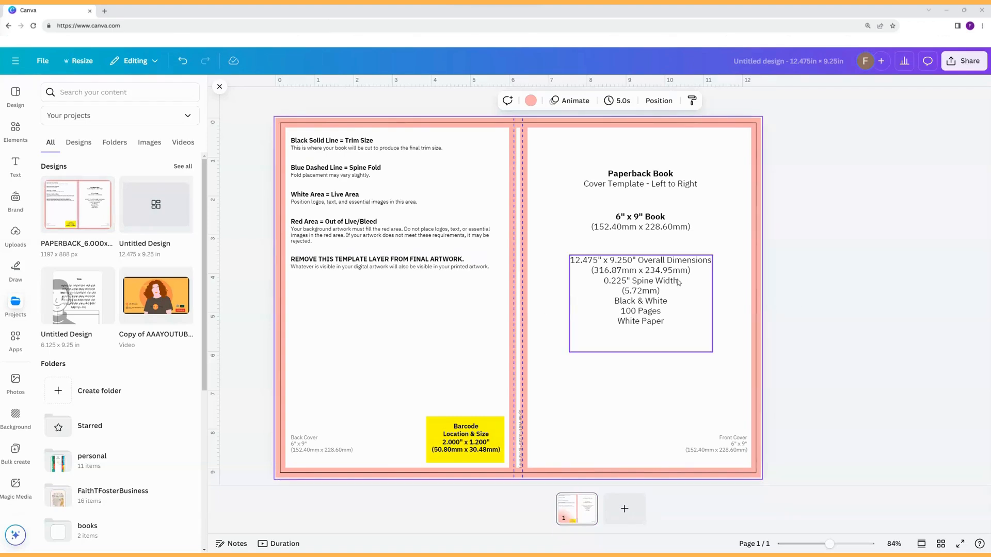
Group all the template elements and move the group around on the page.
drag(249, 107, 832, 470)
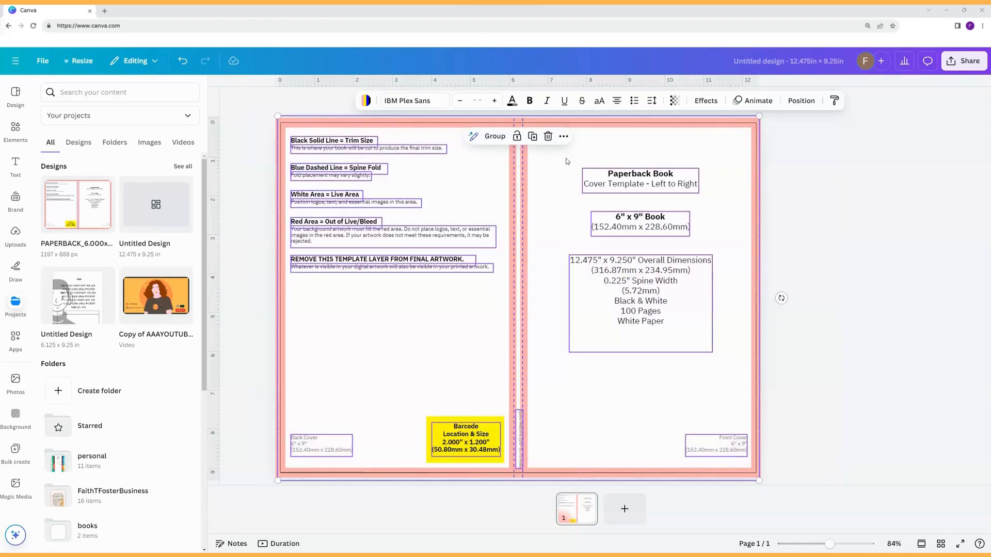
click(494, 136)
click(836, 281)
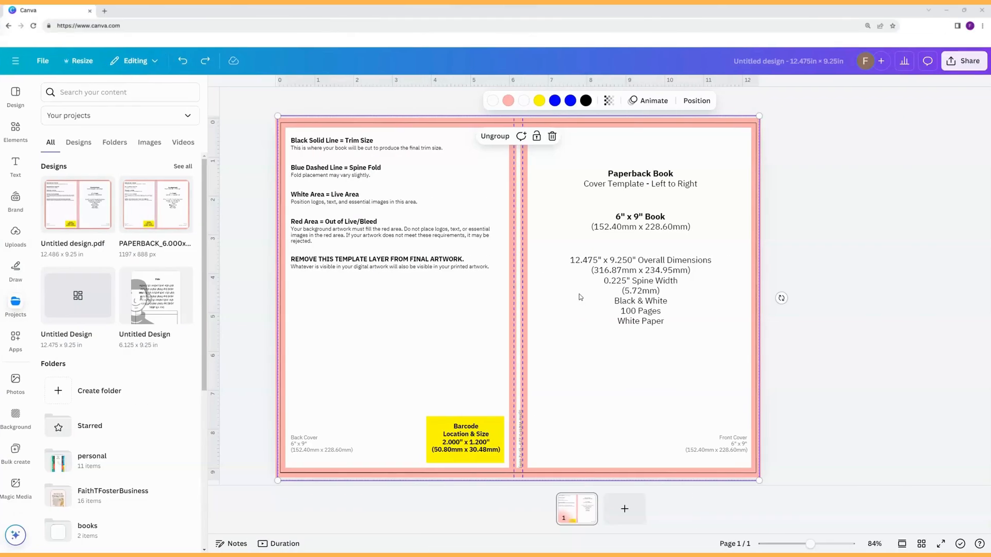
mouse_move(579, 297)
mouse_down()
mouse_move(611, 305)
mouse_move(604, 312)
mouse_move(589, 313)
mouse_move(589, 293)
mouse_up()
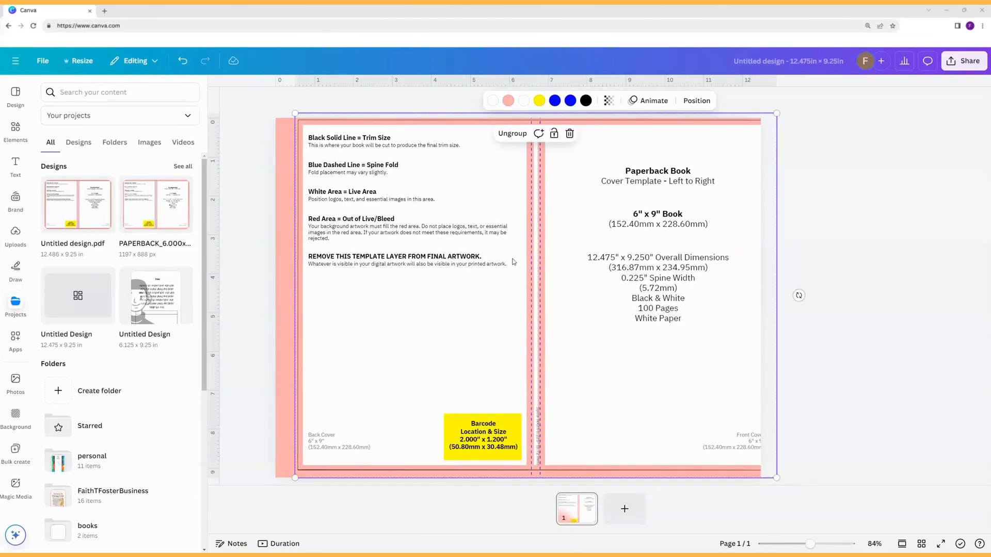
mouse_move(519, 253)
mouse_down()
mouse_move(501, 260)
mouse_move(507, 266)
mouse_up()
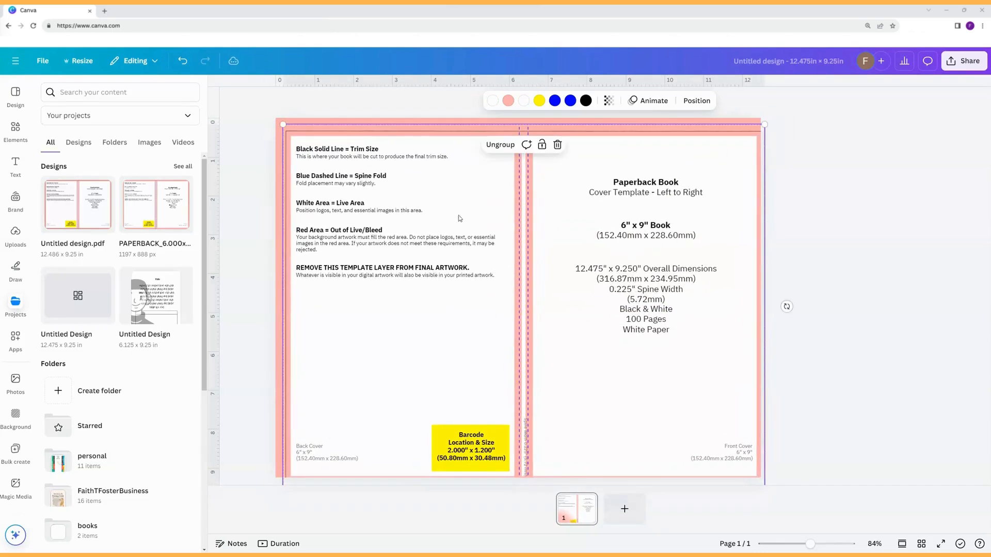
Undo the moves and the grouping of the template elements.
click(182, 60)
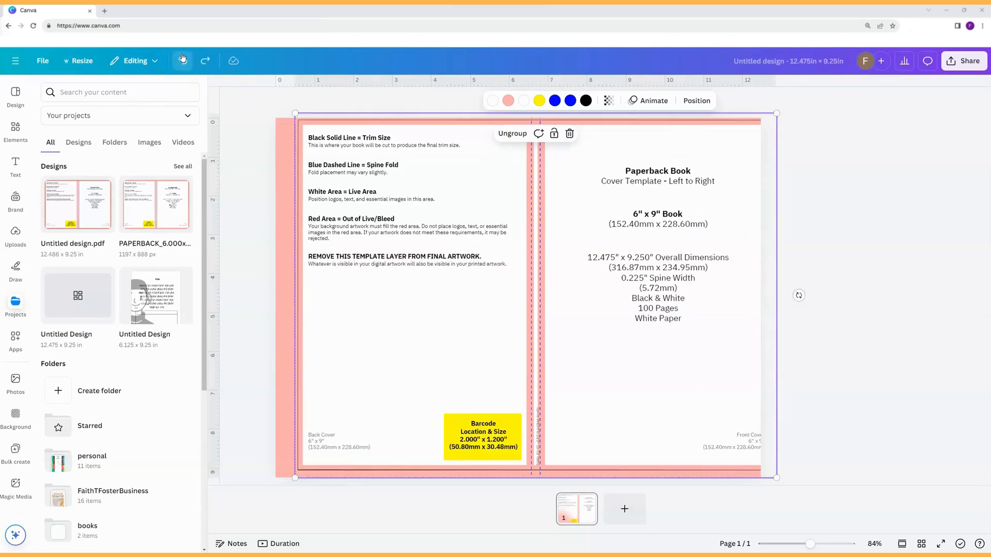
click(183, 60)
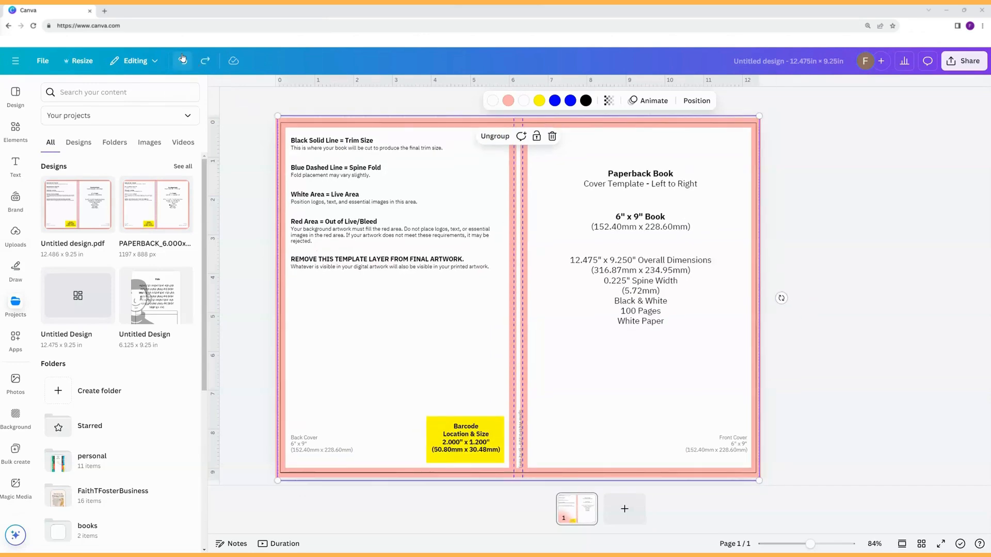
click(183, 61)
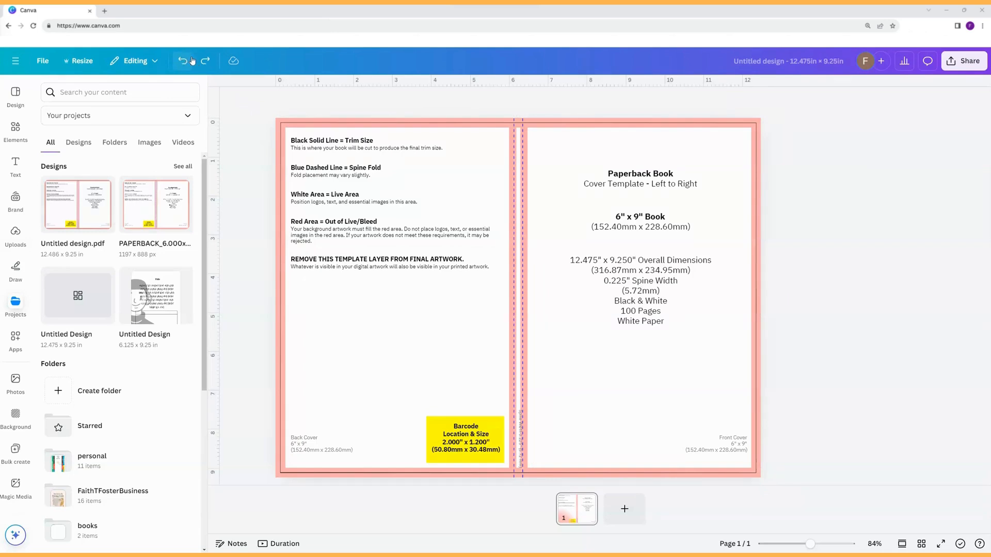
Download the template page as a PDF Standard file with Flatten PDF enabled.
click(966, 63)
click(816, 262)
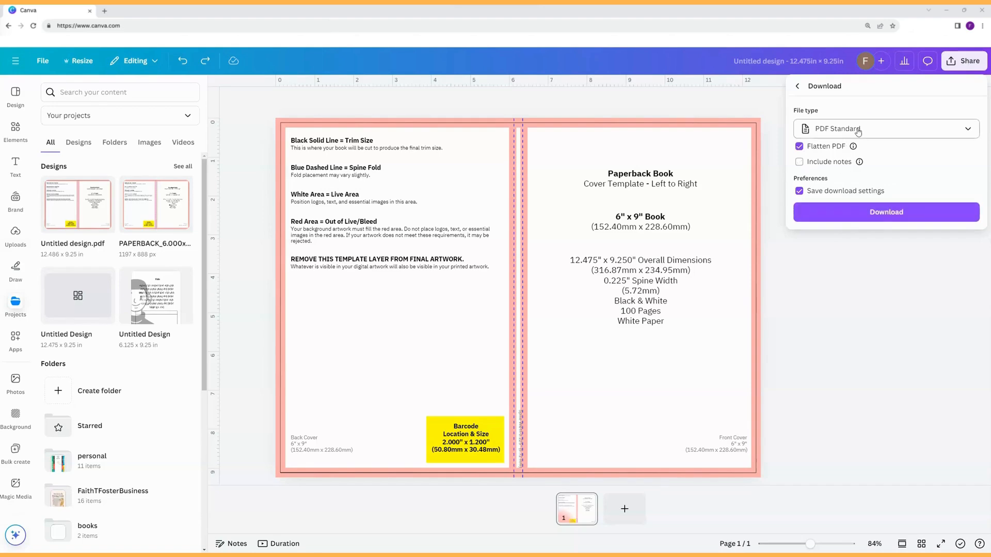
click(813, 132)
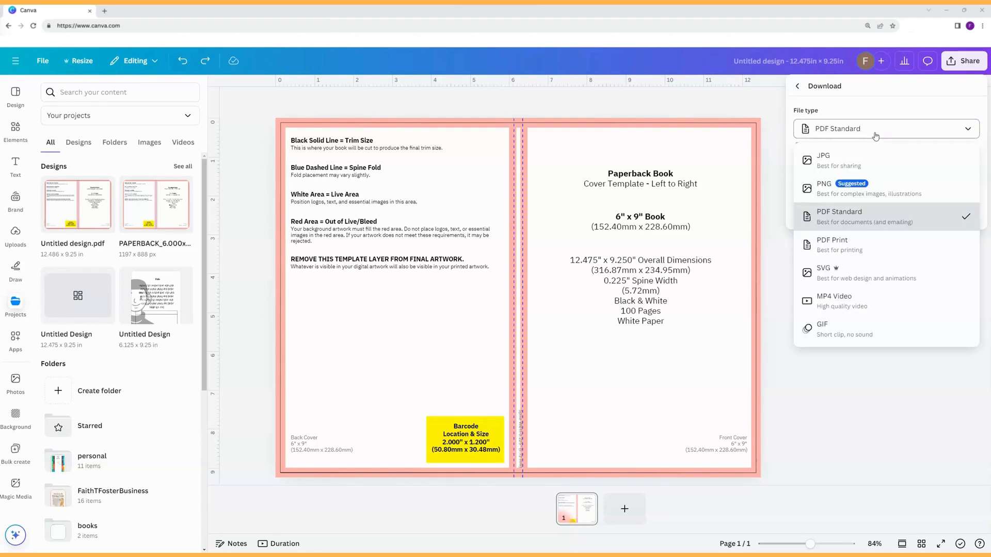
click(837, 219)
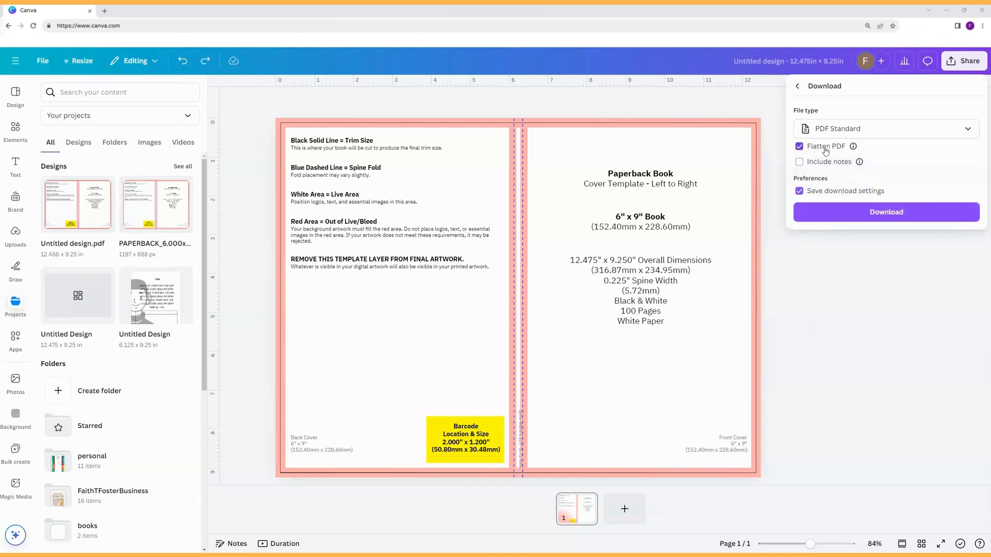
click(826, 152)
click(826, 151)
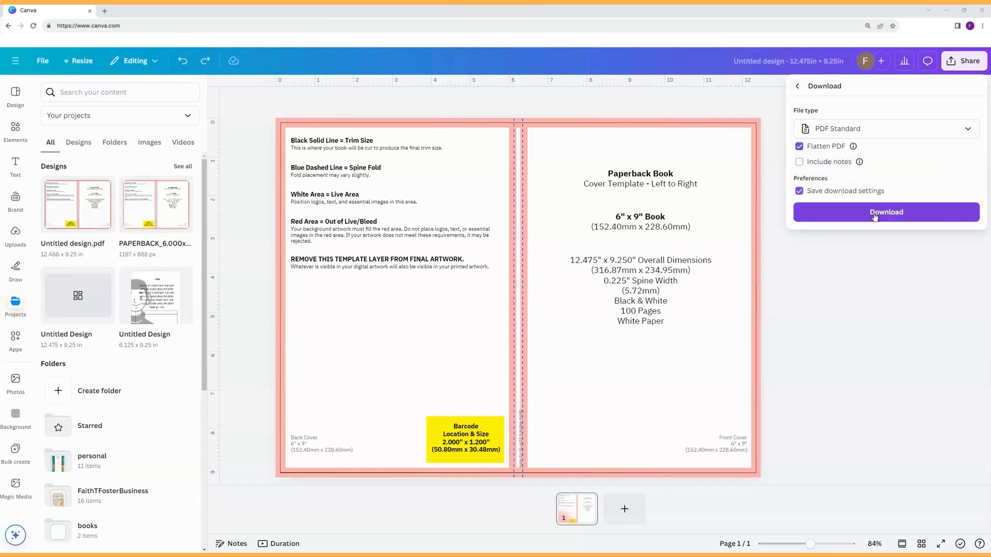
click(875, 215)
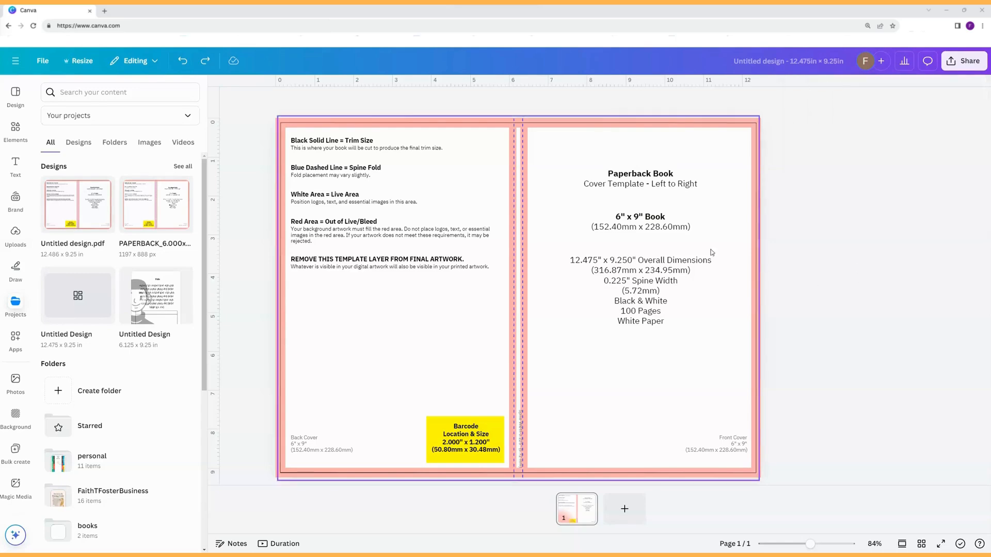
Delete all the template elements from the page and change its pink background to white.
drag(258, 115, 782, 482)
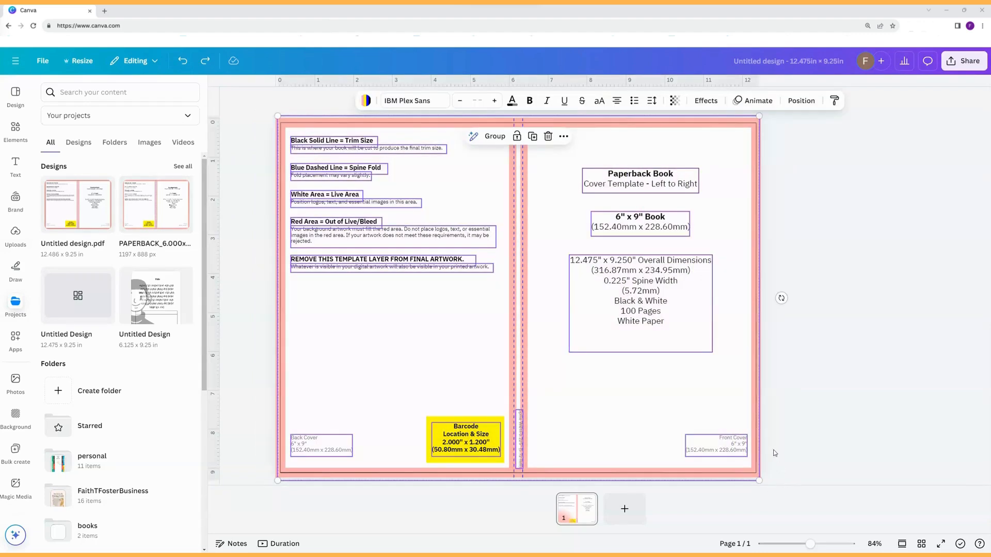
key(Delete)
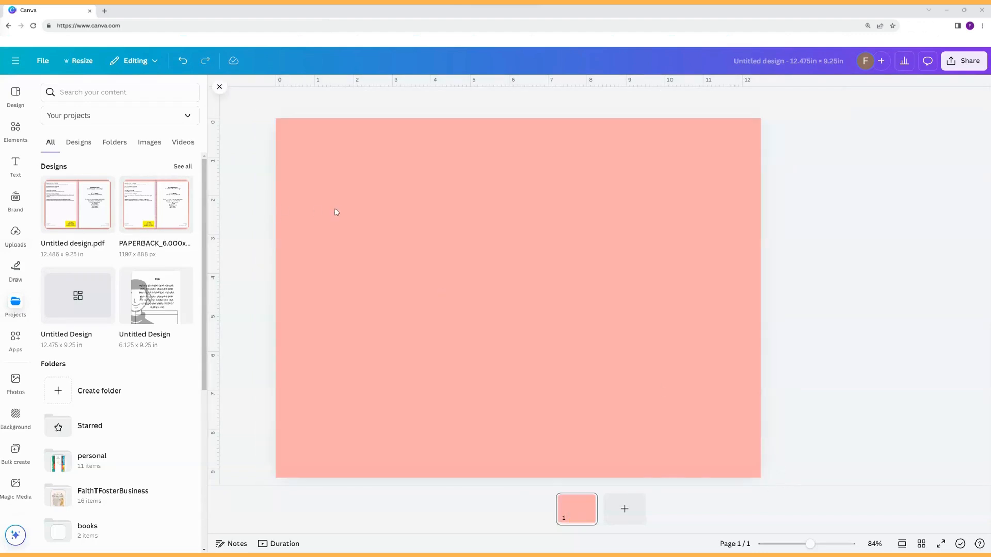
click(290, 186)
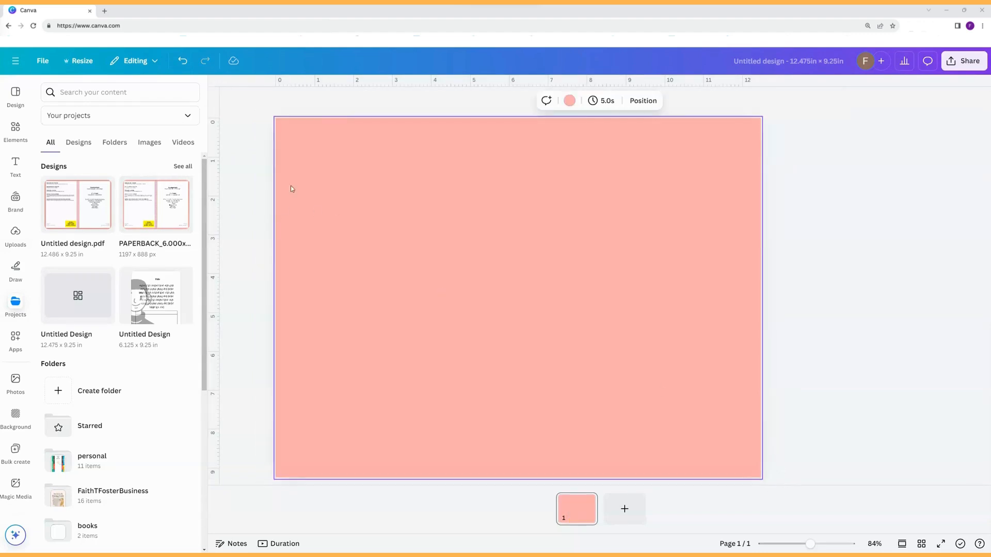
click(16, 416)
click(54, 122)
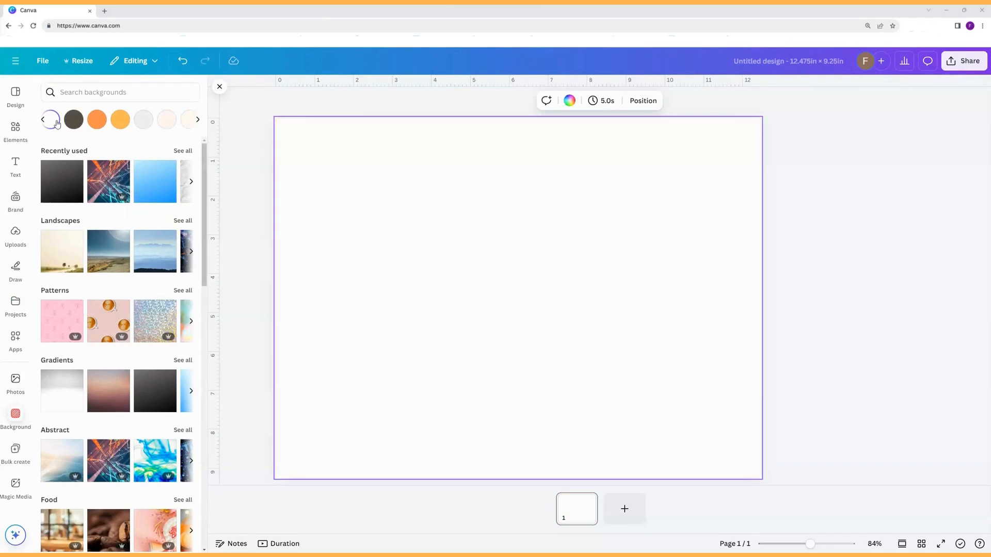
Place the flattened Untitled design.pdf from your projects on the page and select it as a single image.
click(16, 302)
click(62, 230)
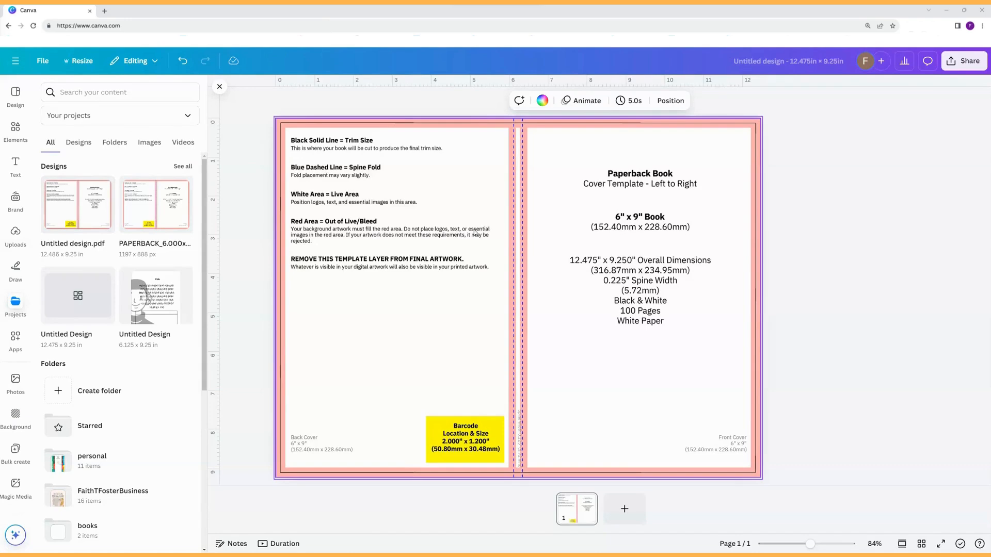
drag(474, 233, 443, 212)
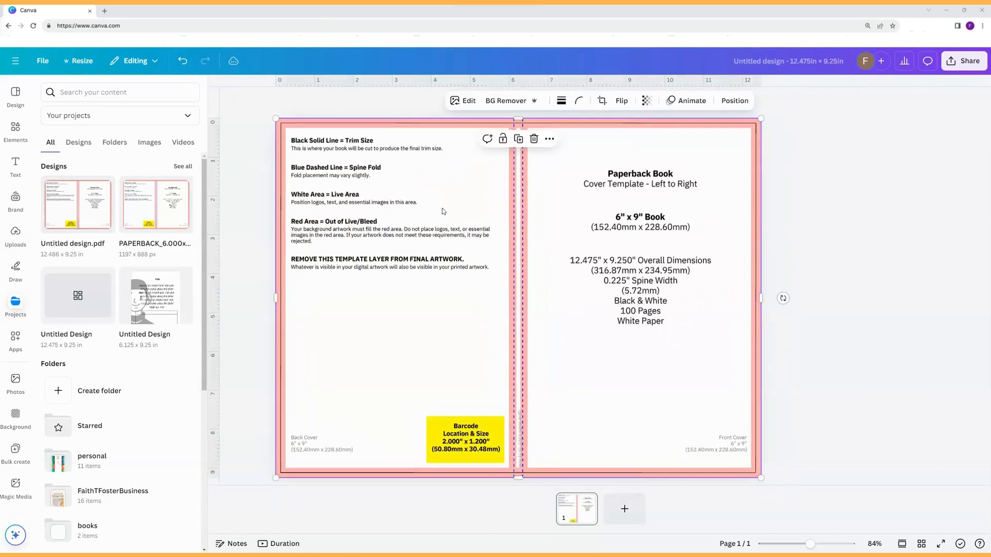
Shrink the flattened template image, align it with the page's upper-left corner, and scale it back up to fill the page.
drag(274, 119, 310, 135)
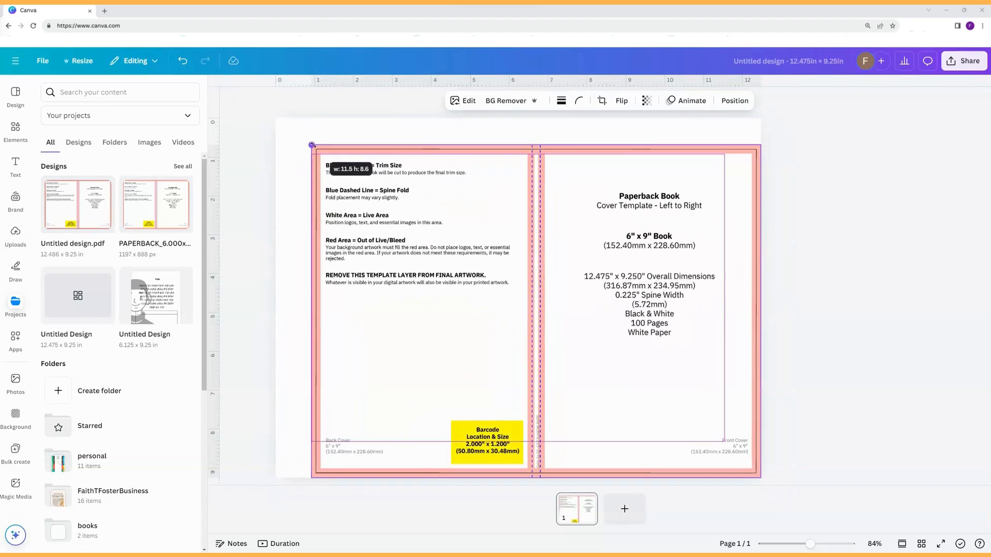
drag(657, 282, 623, 274)
drag(465, 280, 466, 270)
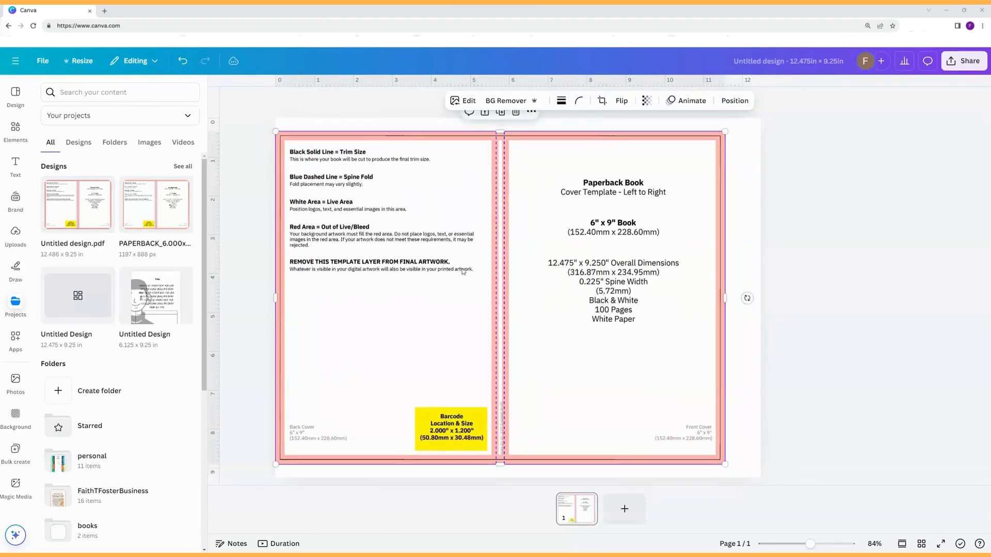
drag(422, 246, 424, 237)
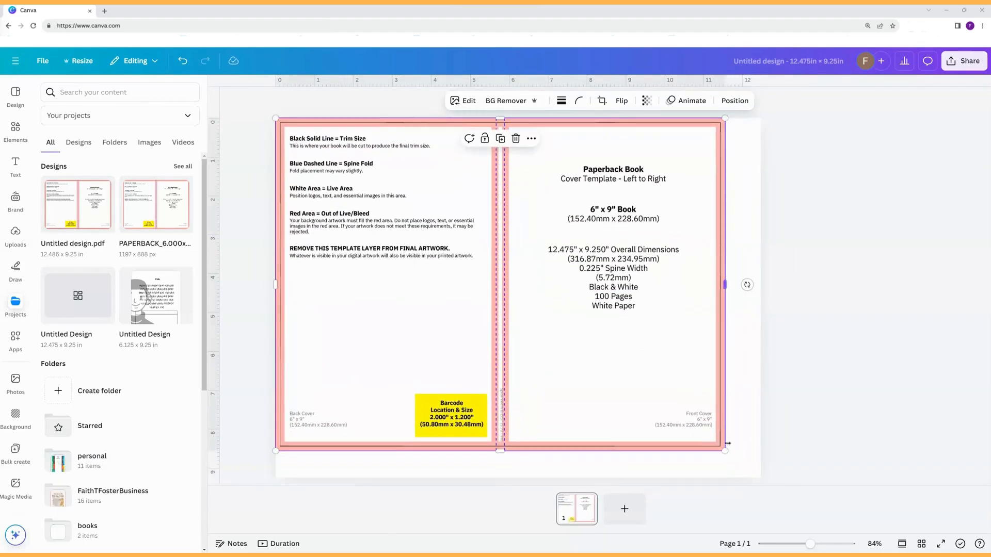
drag(725, 451, 788, 442)
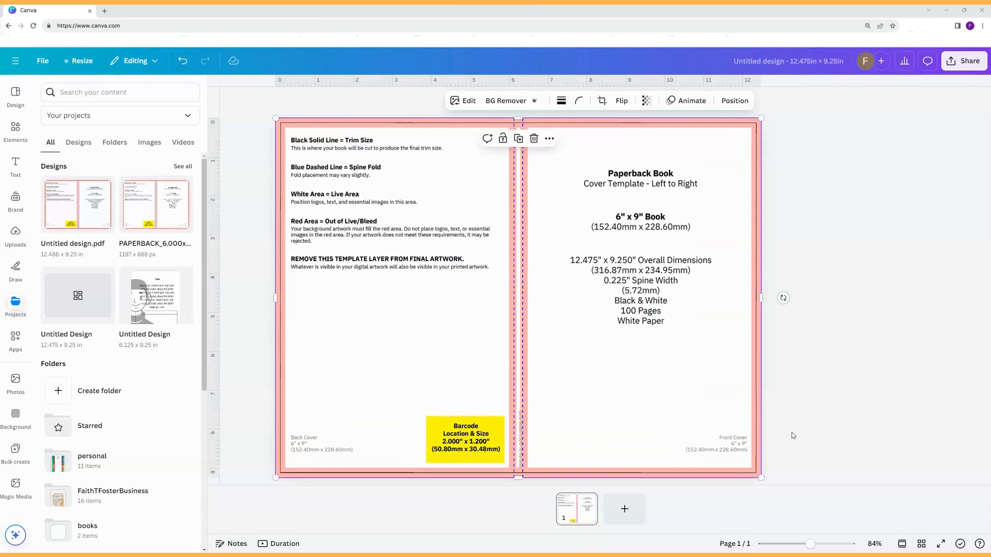
click(799, 425)
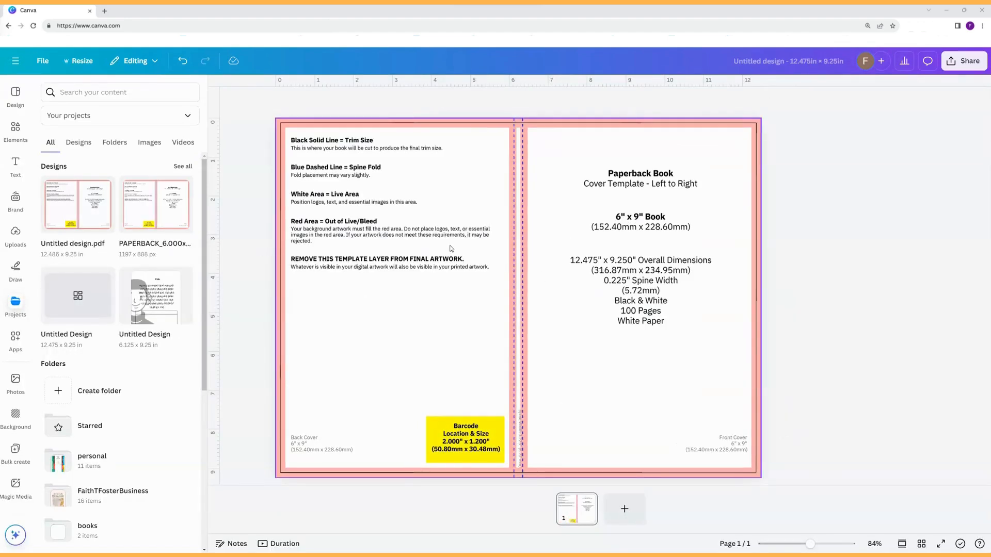
Set the transparency of the flattened template image to 24.
click(696, 231)
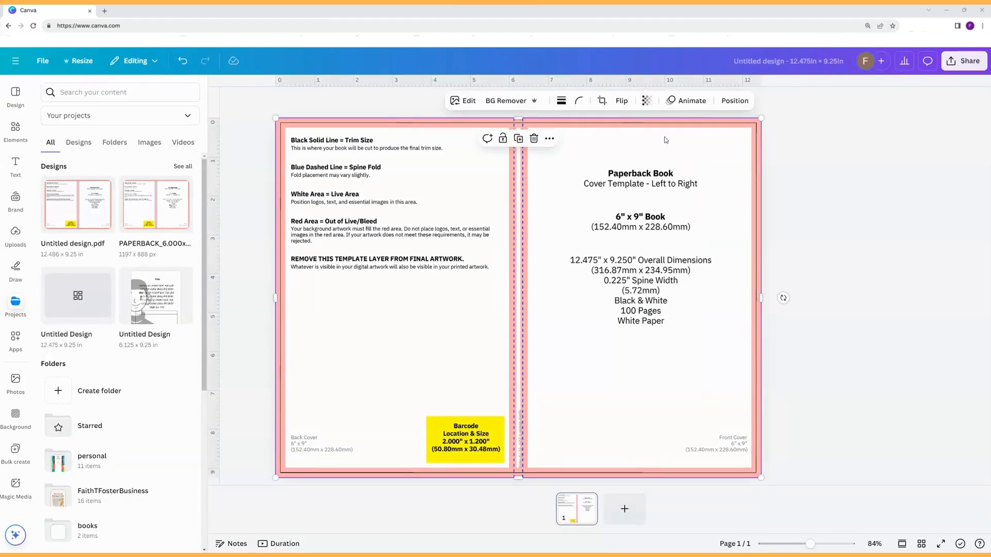
click(646, 101)
drag(672, 140, 615, 147)
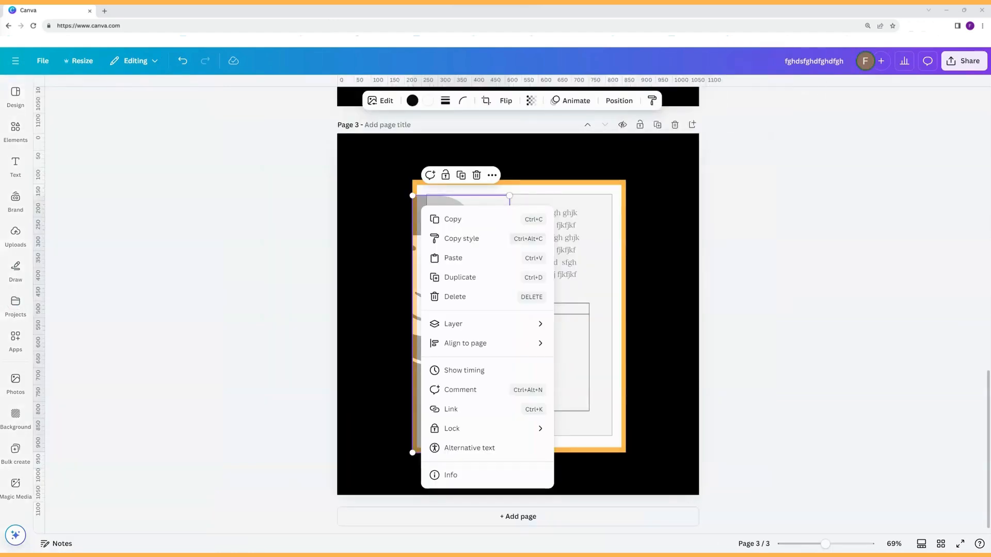
click(757, 193)
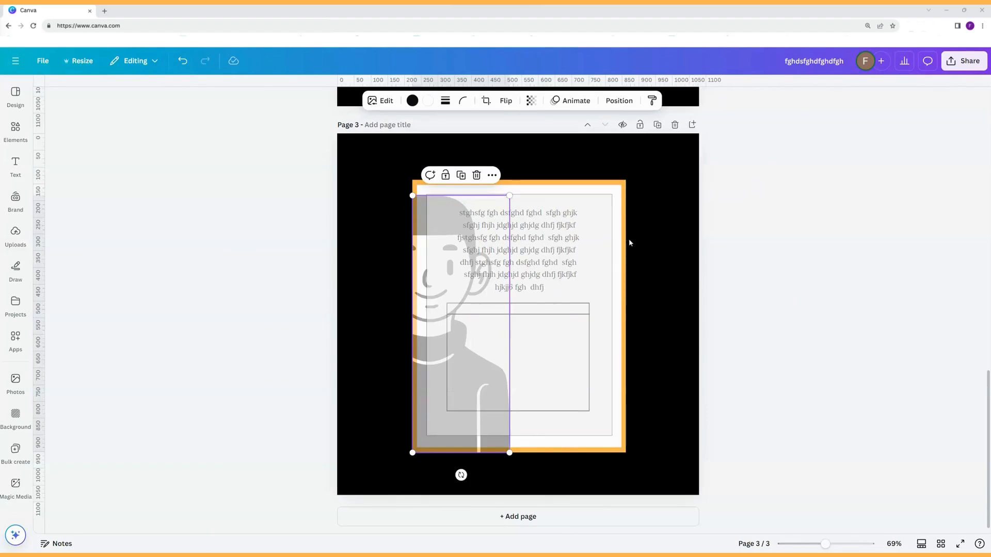
scroll(630, 240, up, 5)
drag(379, 146, 673, 425)
right_click(576, 350)
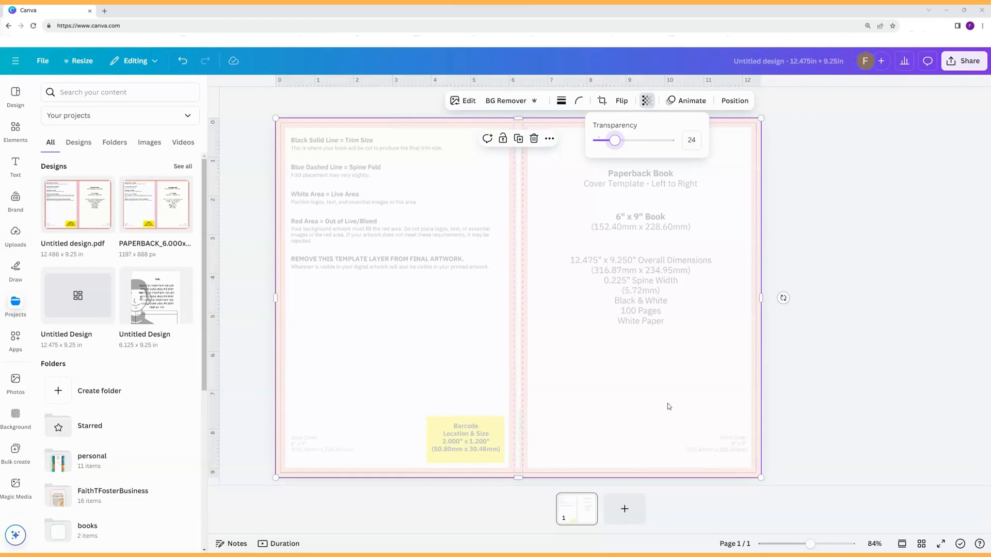
Paste the copied interior page elements onto the cover and delete the two background shapes behind them.
right_click(588, 374)
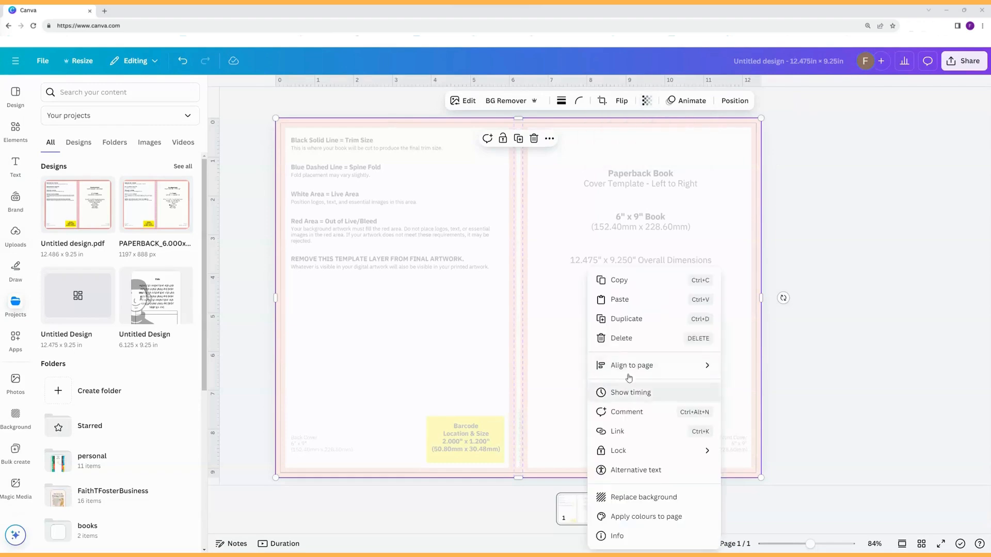
click(626, 302)
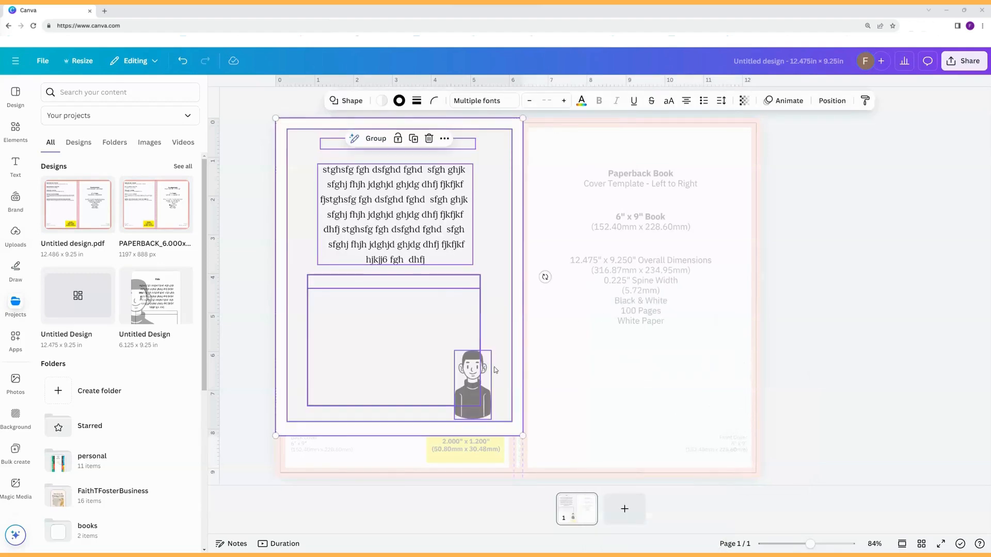
click(804, 277)
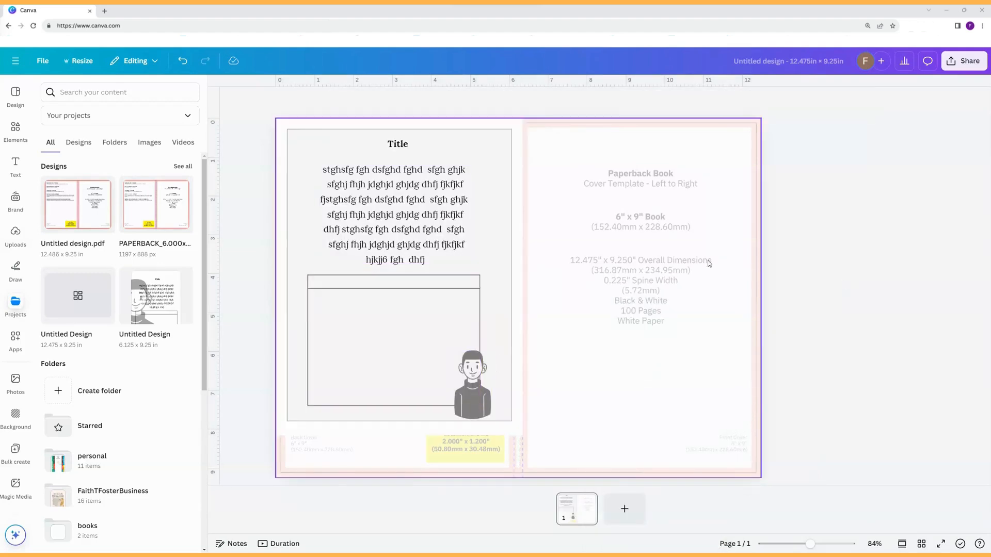
click(488, 221)
key(Delete)
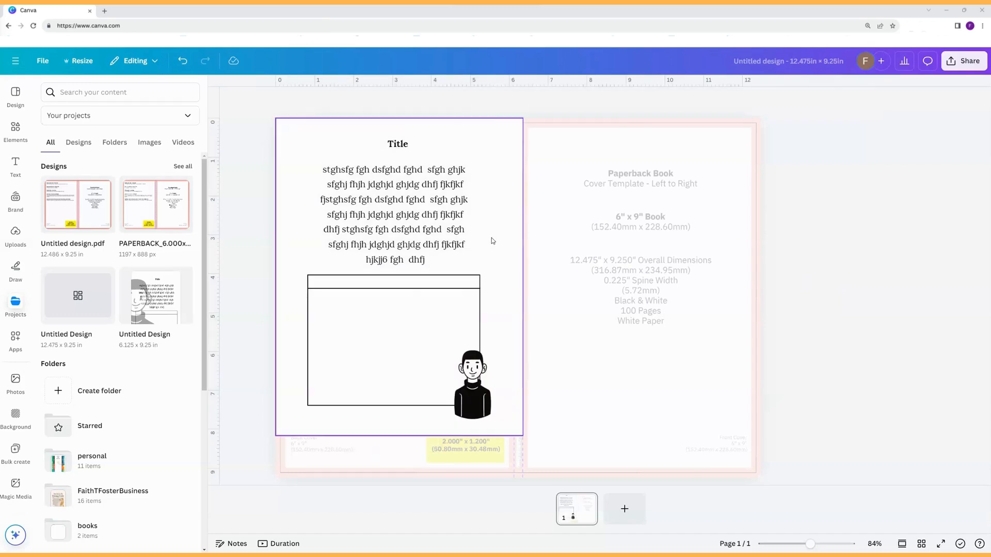
click(493, 241)
key(Delete)
Move the character illustration and the Title text onto the front cover, enlarge both, with the title at size 43.1, and centre the title above the character.
drag(468, 385, 617, 288)
drag(639, 322, 696, 430)
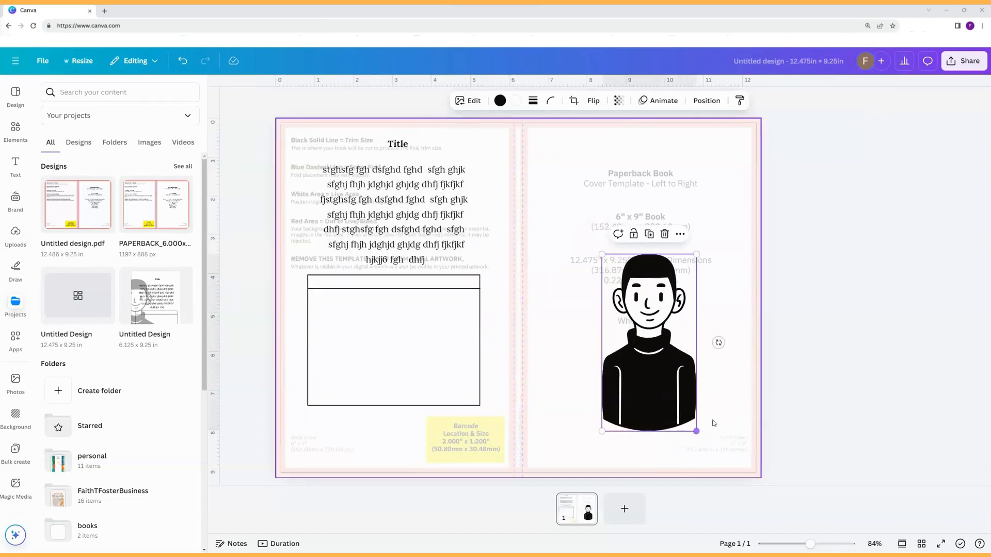
drag(400, 144, 643, 164)
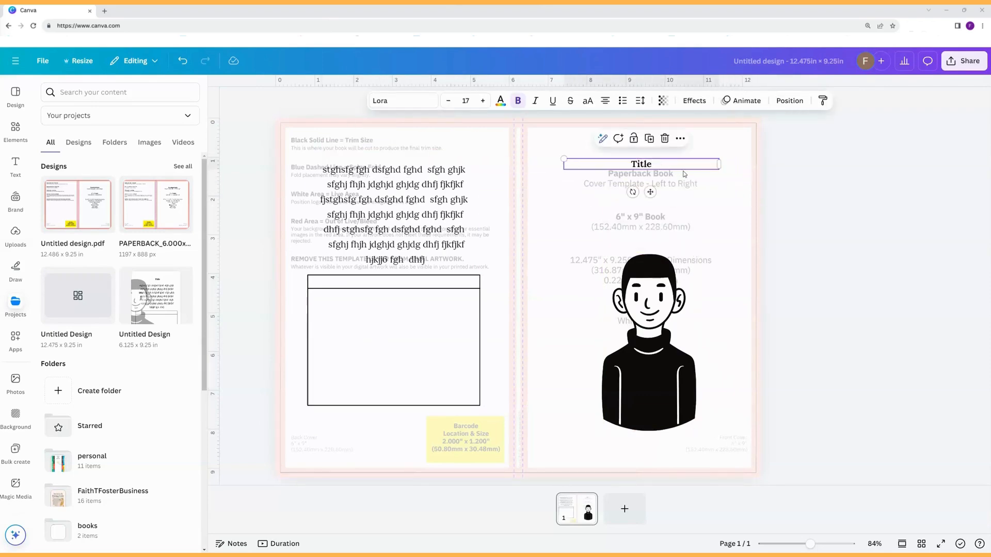
drag(719, 168, 802, 195)
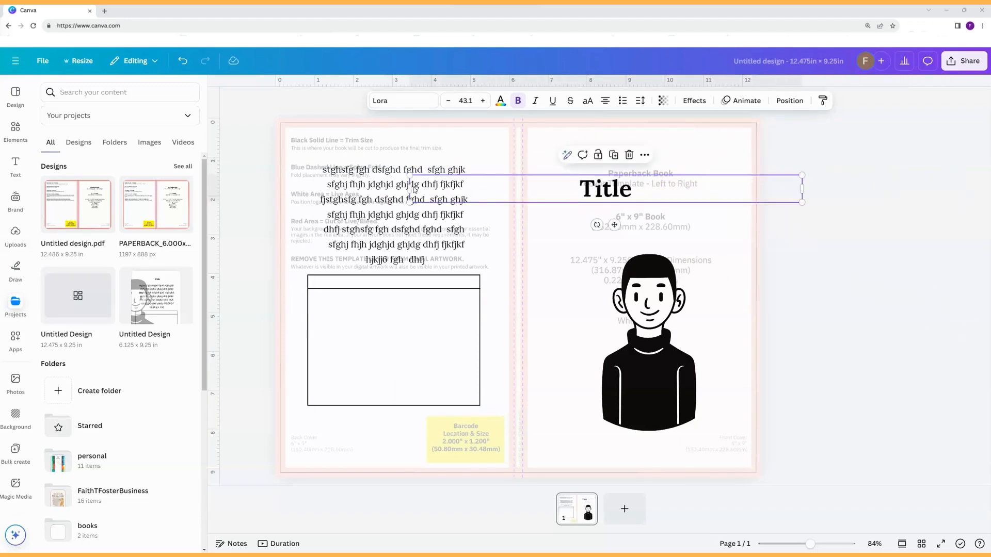
drag(409, 188, 611, 188)
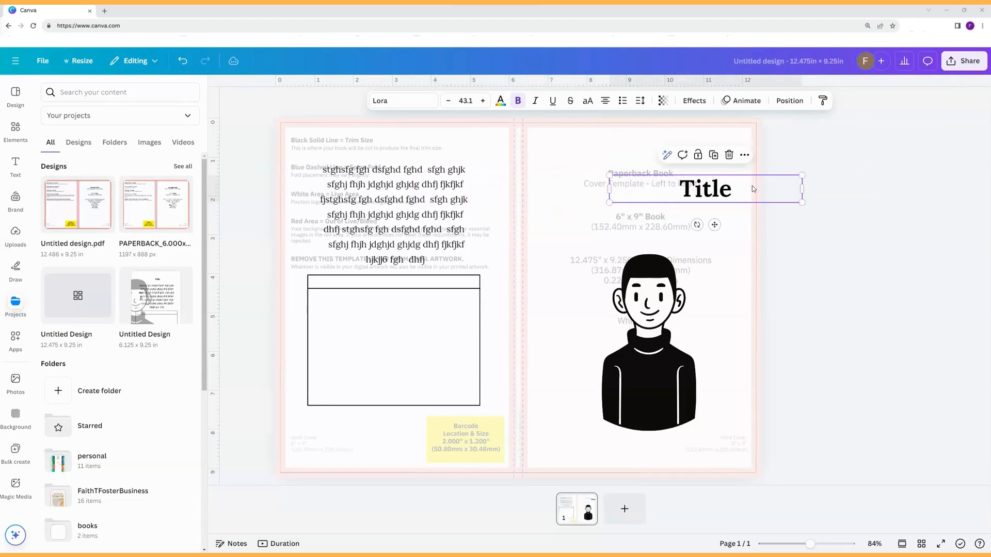
drag(754, 187, 690, 186)
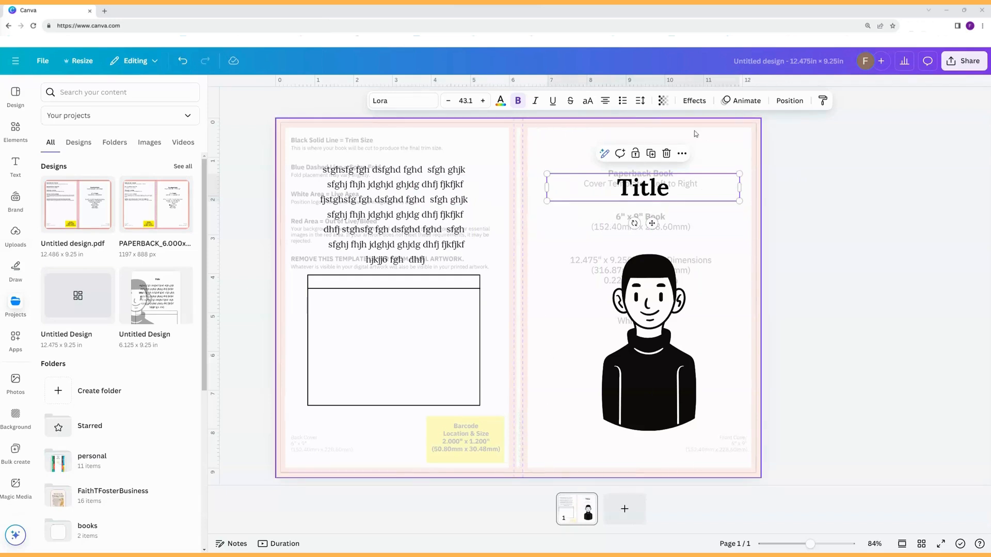
Move the paragraph up on the back cover, delete the horizontal line, and place the empty rectangle above the barcode area.
click(422, 222)
drag(432, 313, 432, 333)
click(443, 292)
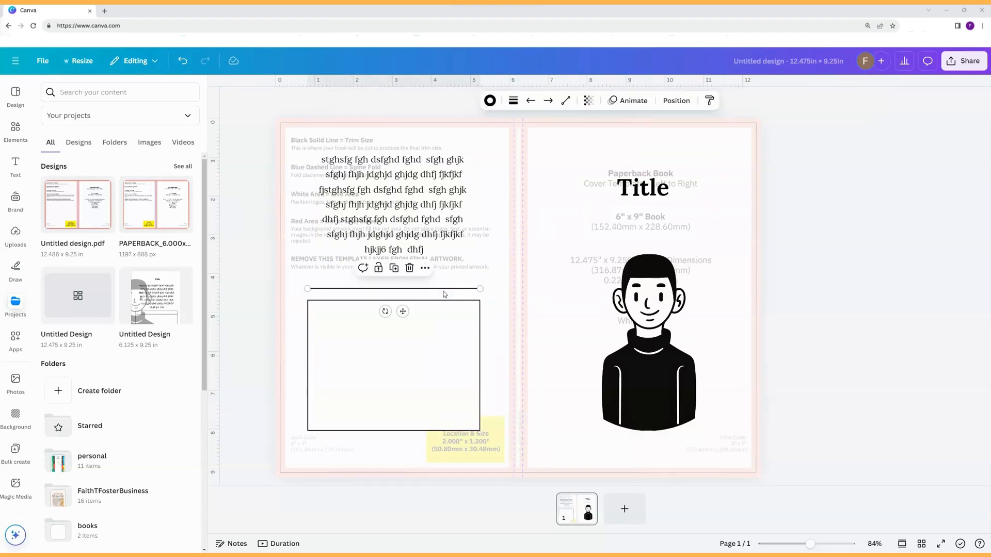
key(Delete)
drag(443, 337, 442, 318)
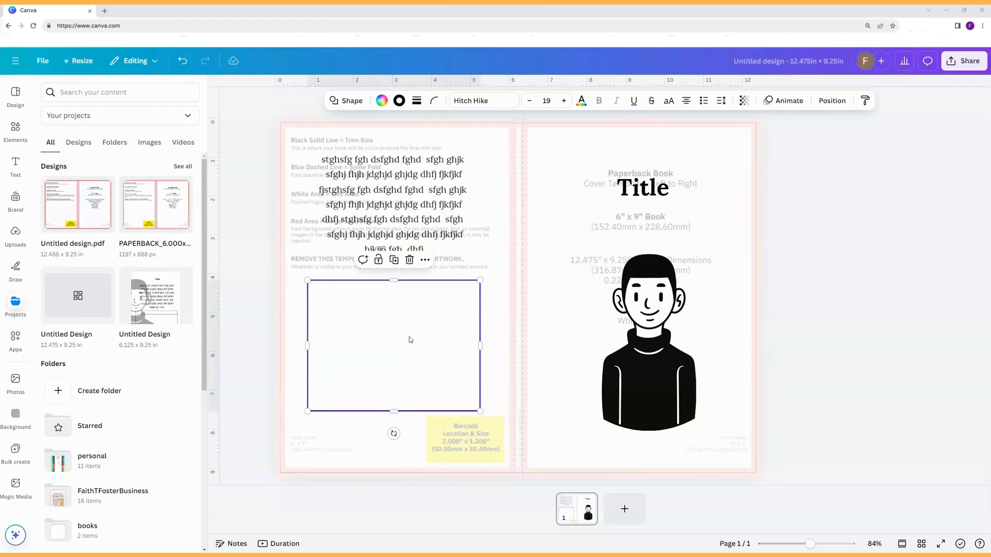
mouse_move(409, 339)
mouse_down()
mouse_move(405, 348)
mouse_move(404, 332)
mouse_move(409, 381)
mouse_move(421, 333)
mouse_move(401, 361)
mouse_move(412, 354)
mouse_move(409, 323)
mouse_move(415, 332)
mouse_up()
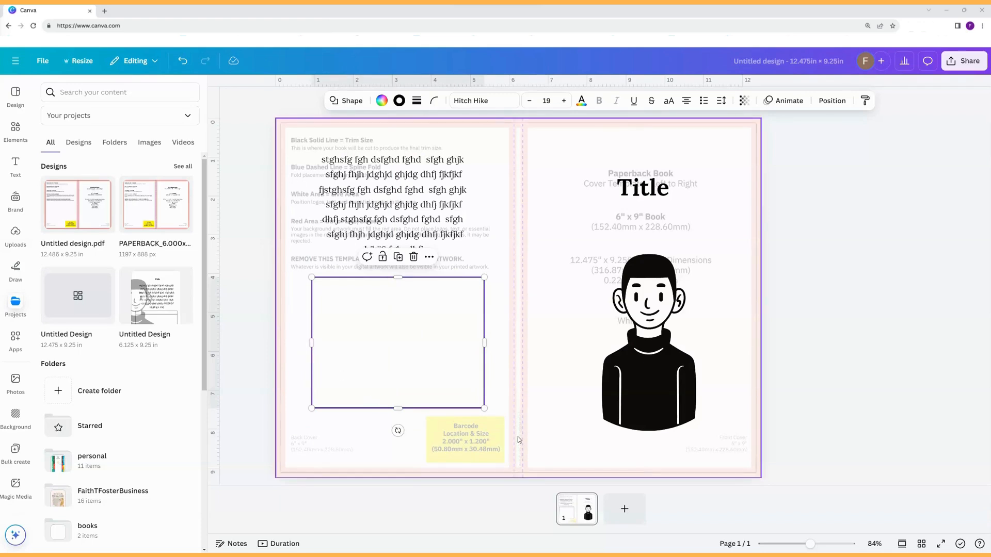
Duplicate the character, place the copy partly off the back cover's outer edge, and resize it to about 3.08 × 5.77 in.
click(649, 363)
click(650, 237)
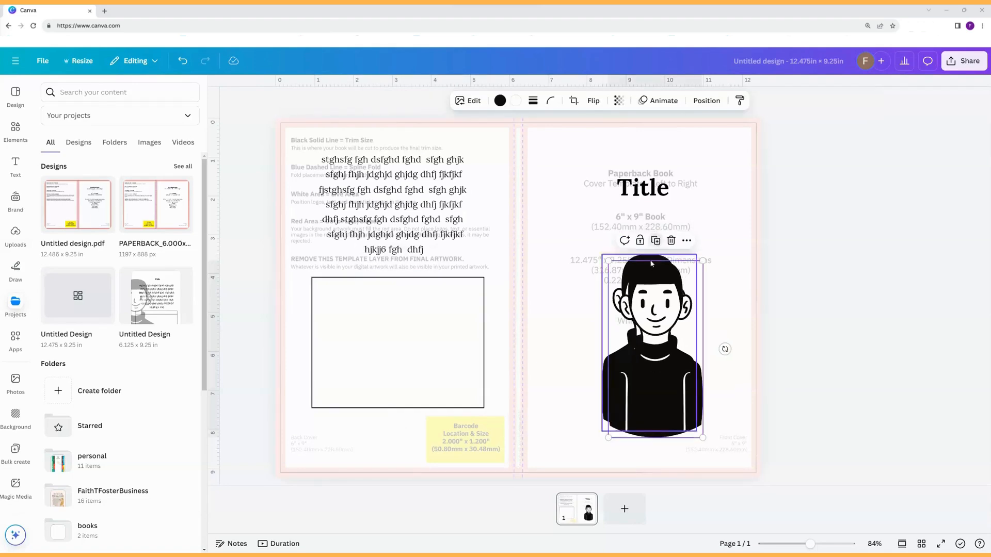
drag(650, 263, 343, 152)
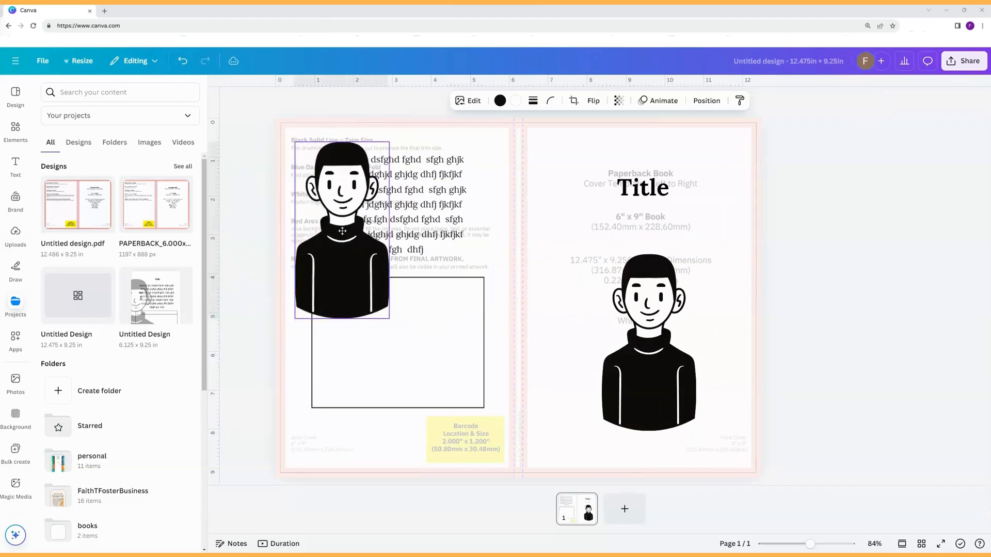
drag(342, 232, 293, 221)
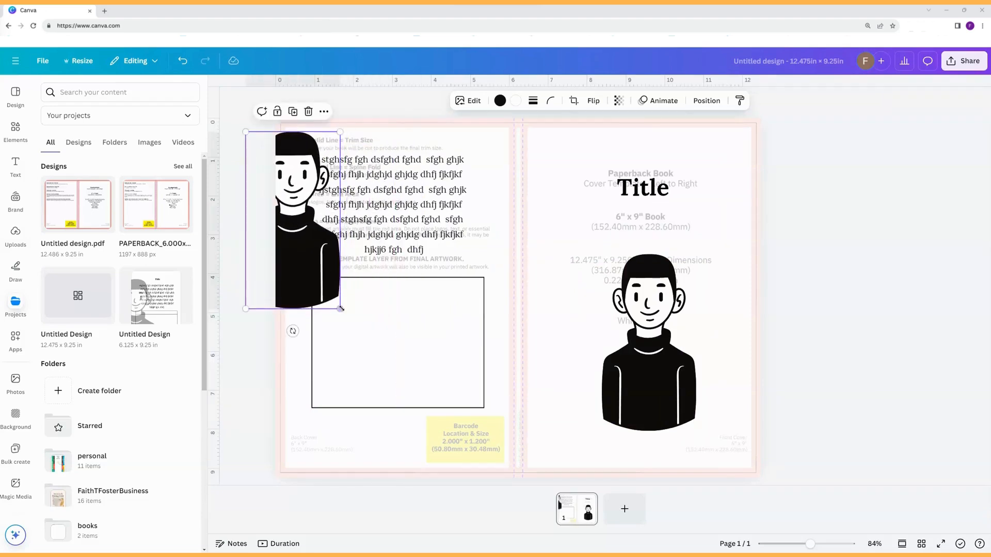
drag(340, 308, 439, 455)
drag(392, 418, 373, 414)
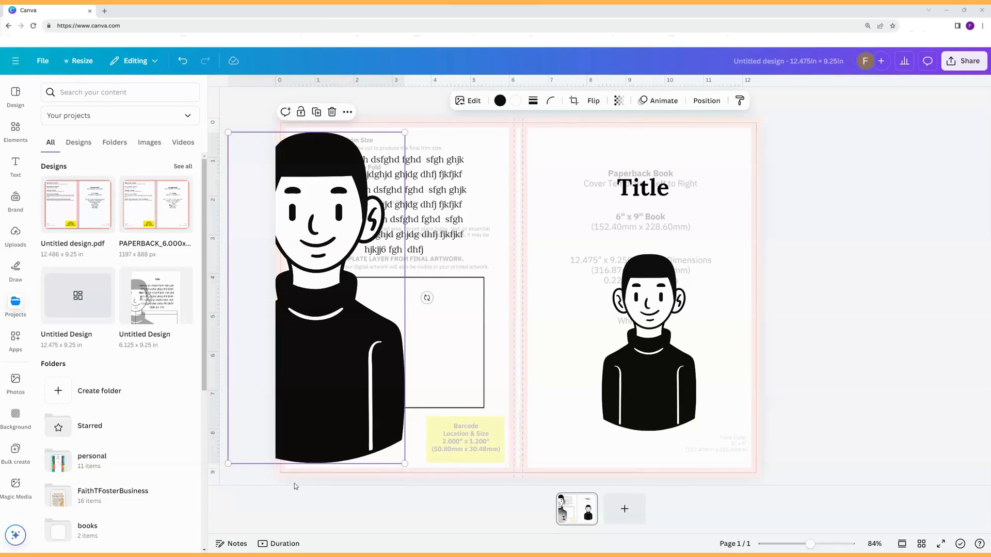
drag(405, 133, 360, 245)
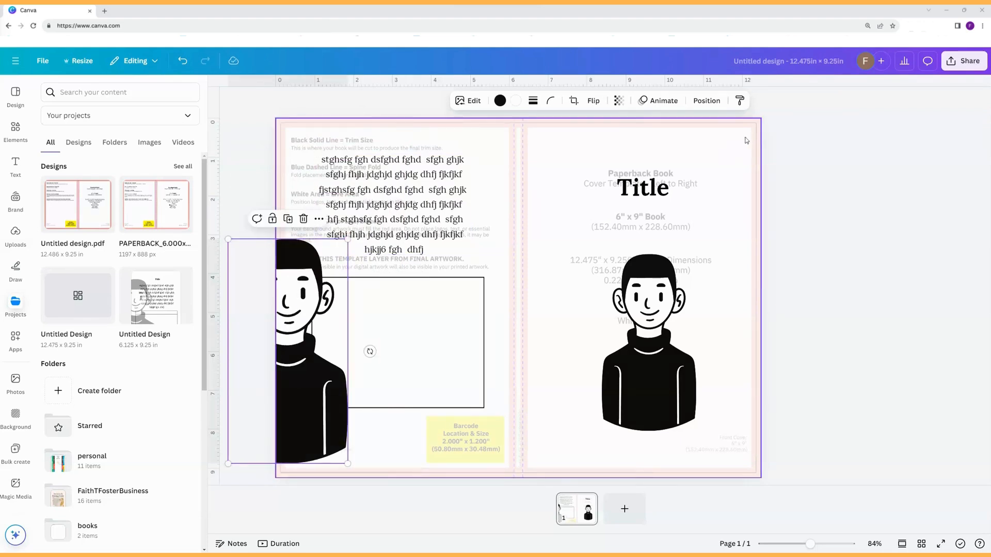
Select the flattened template image in the layer list, try different transparency levels on it, and set its transparency to 0.
click(707, 100)
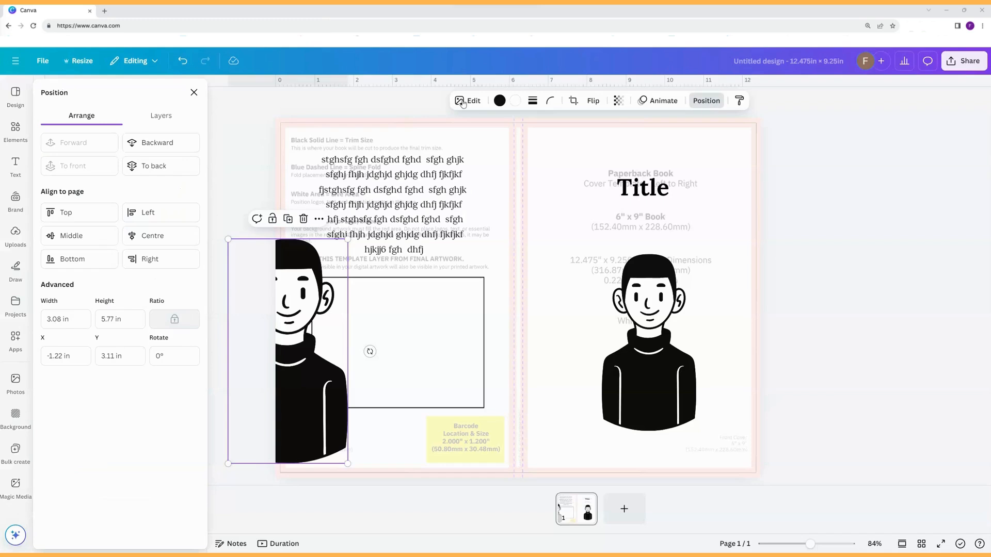
click(172, 120)
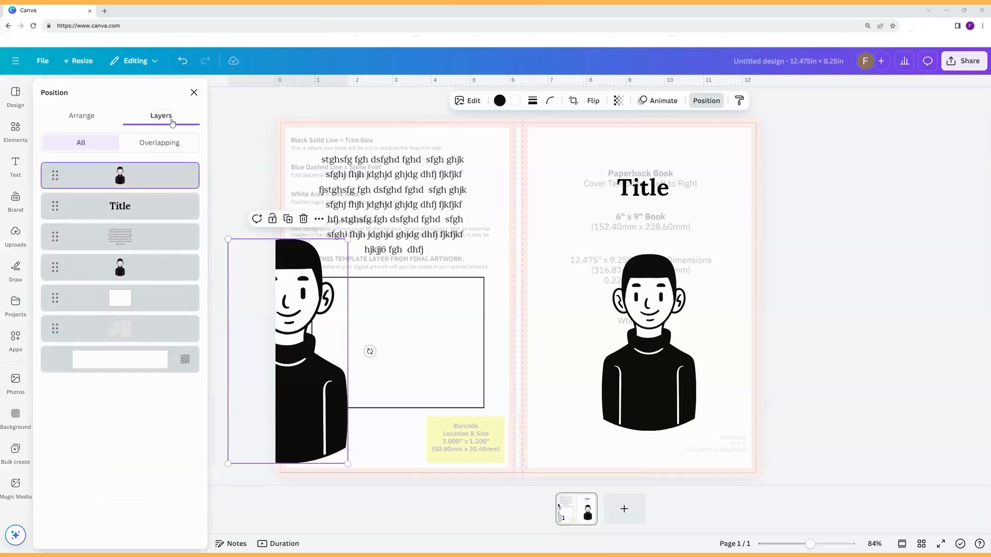
click(129, 329)
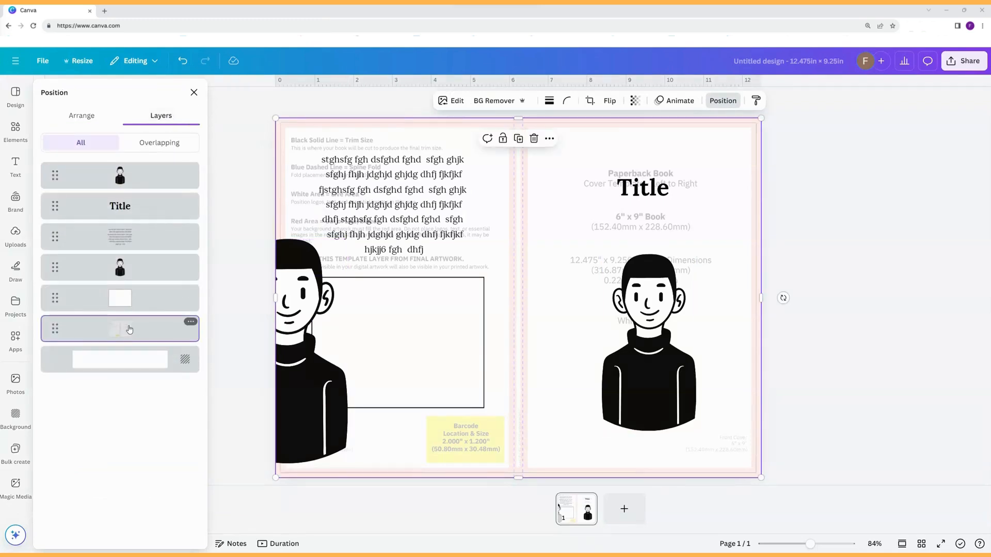
click(635, 101)
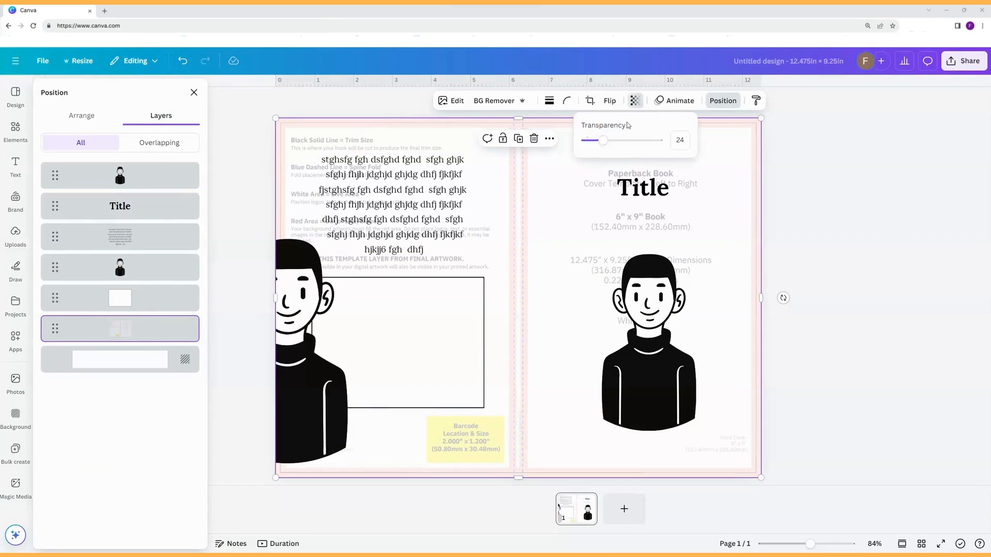
drag(603, 140, 557, 146)
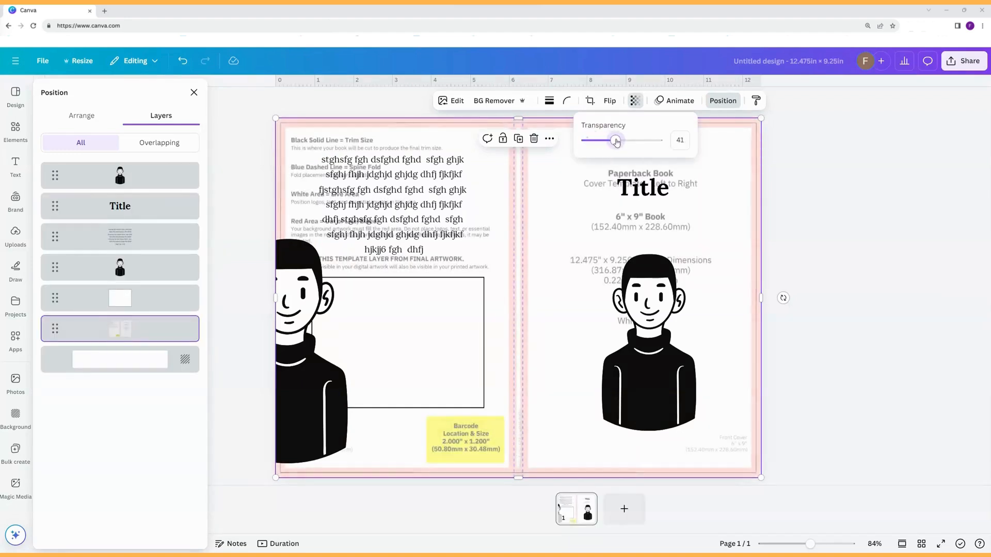
drag(617, 141, 653, 143)
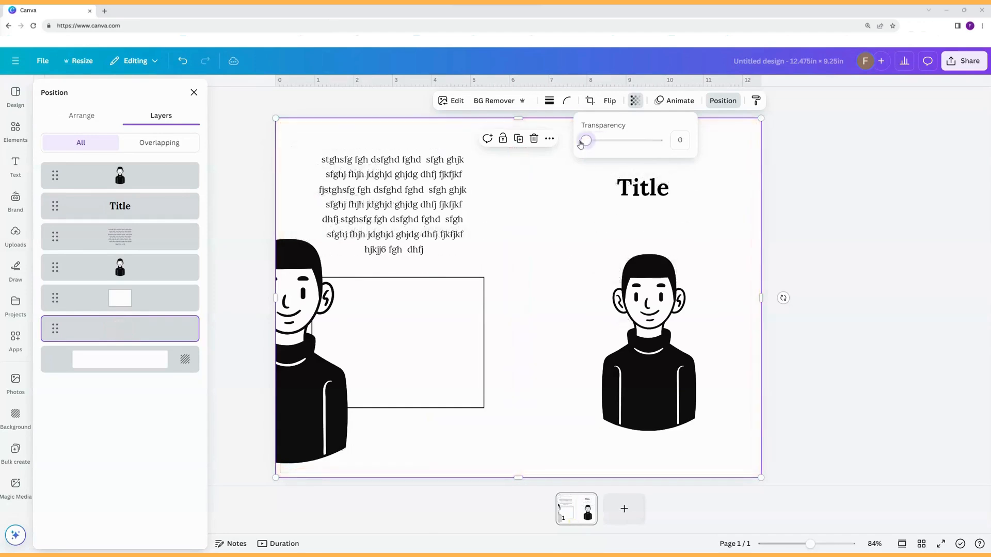
drag(577, 143, 645, 141)
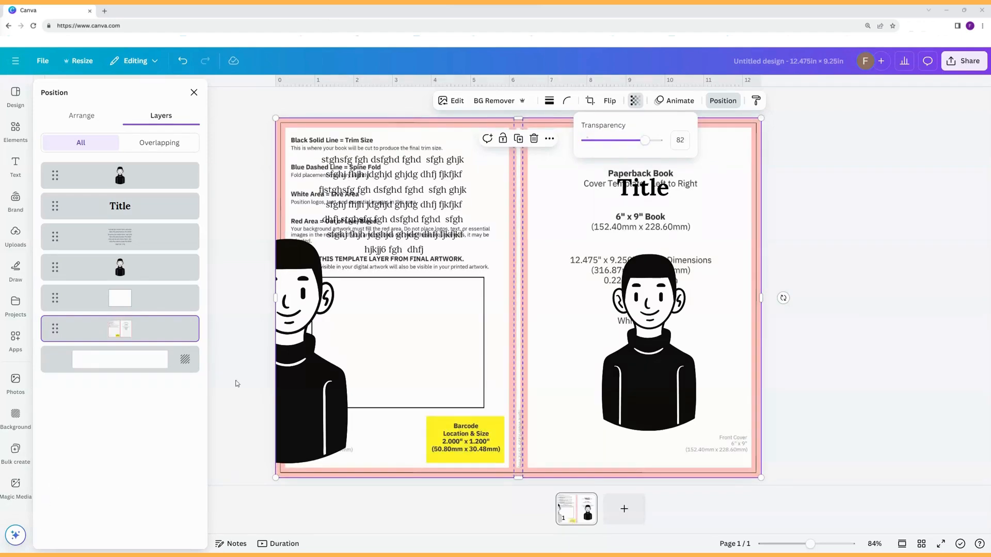
click(855, 179)
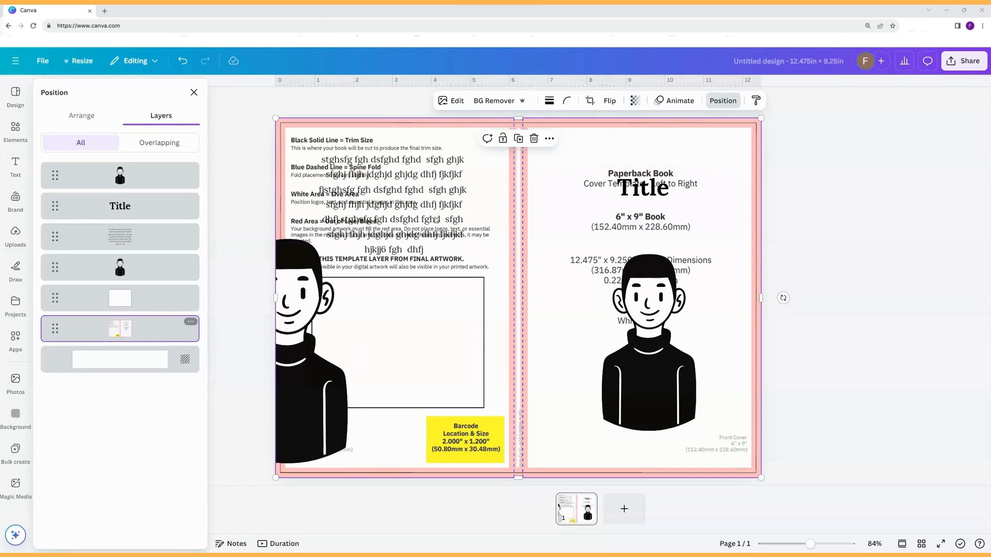
click(634, 100)
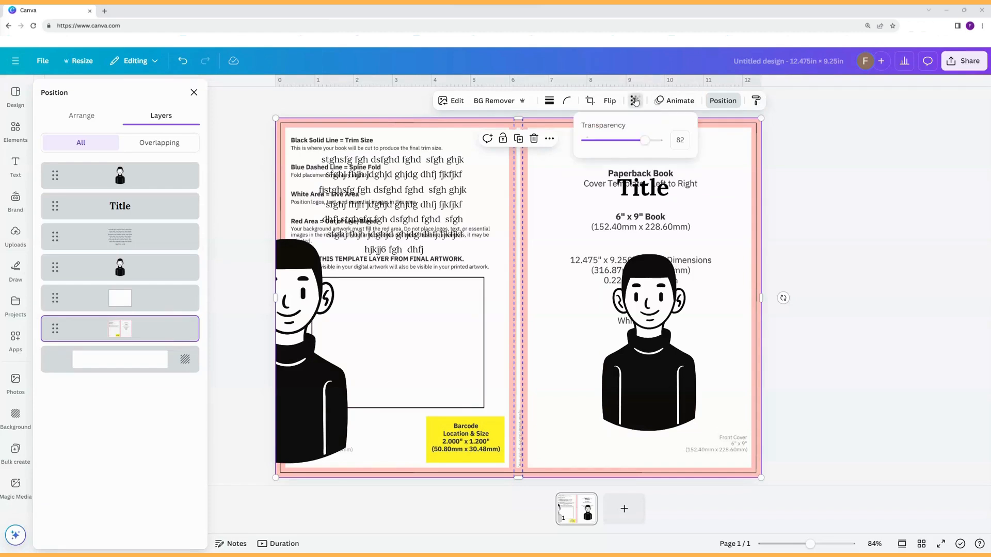
drag(649, 145, 586, 140)
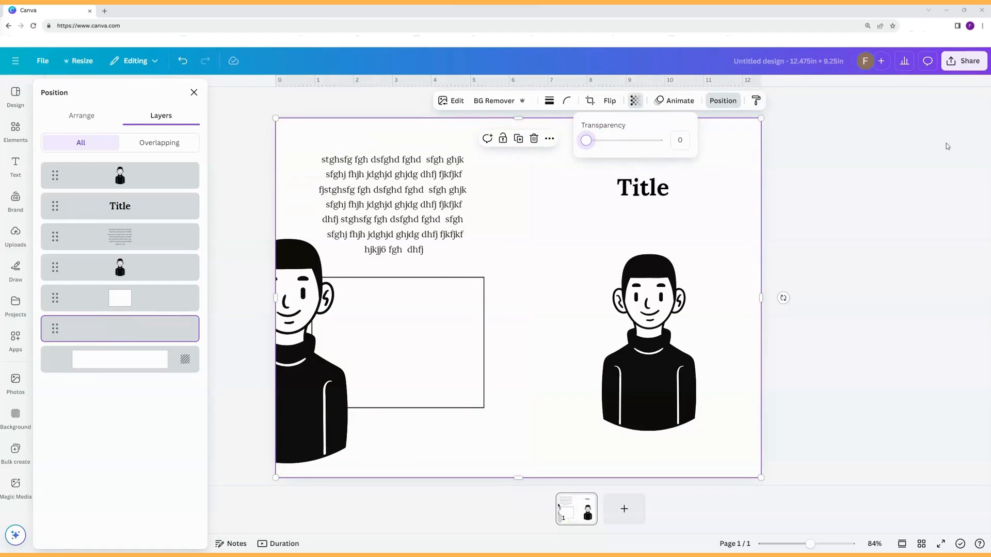
Open the download settings, choose PDF Print as the file type, and check the available colour profiles.
click(964, 60)
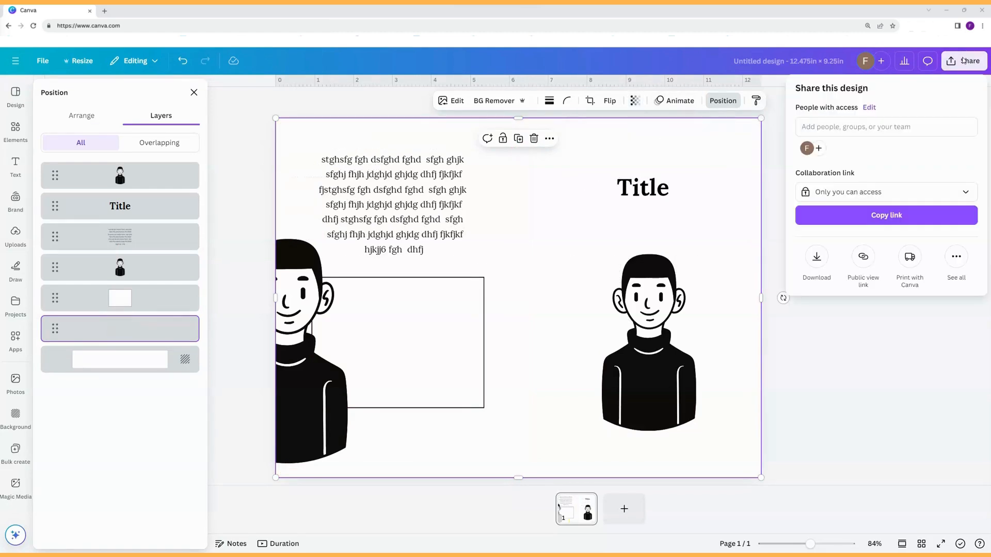
click(817, 256)
click(907, 127)
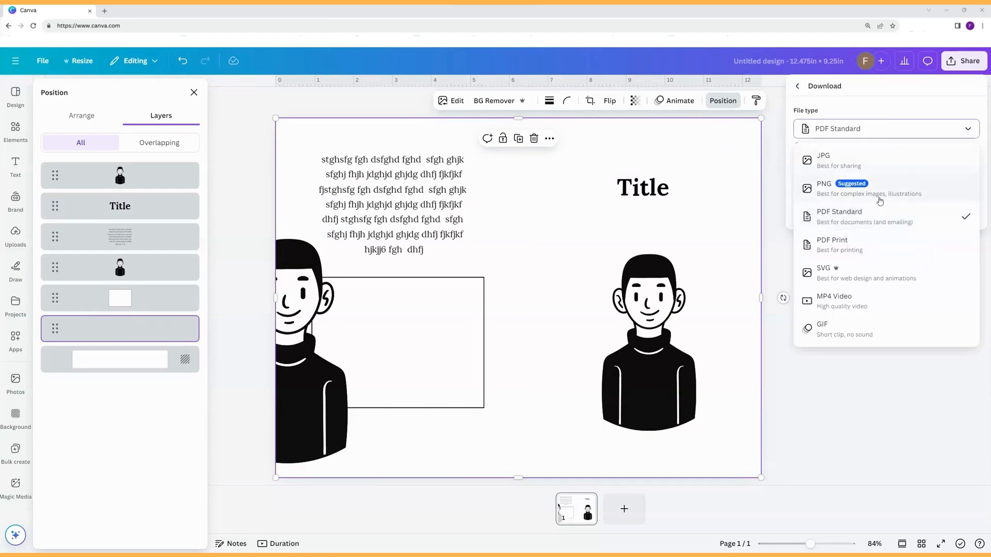
click(831, 246)
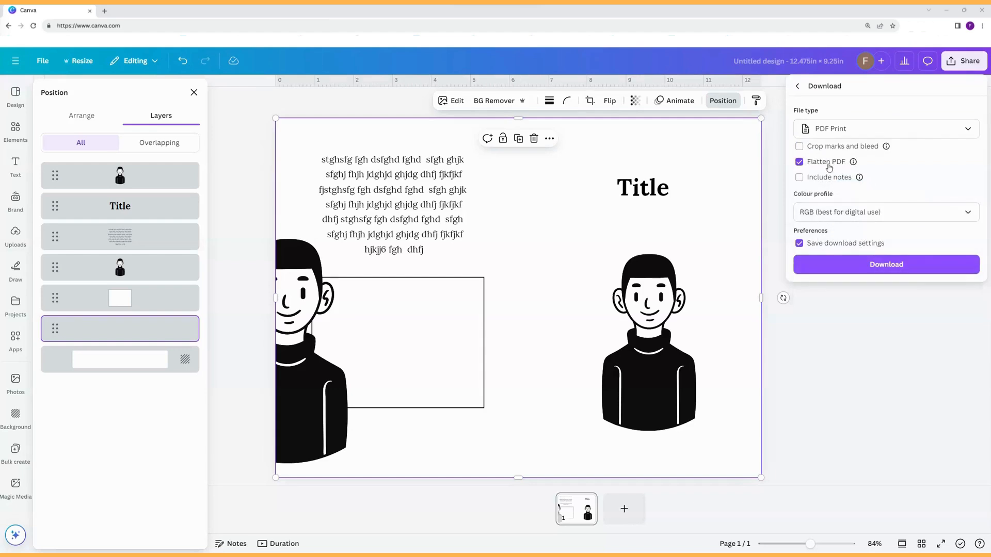
click(865, 217)
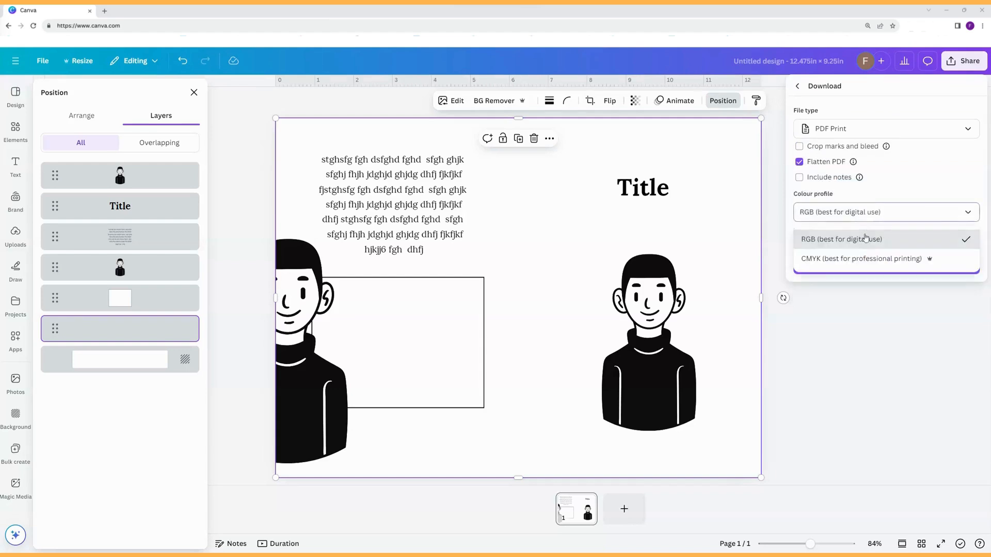
click(844, 285)
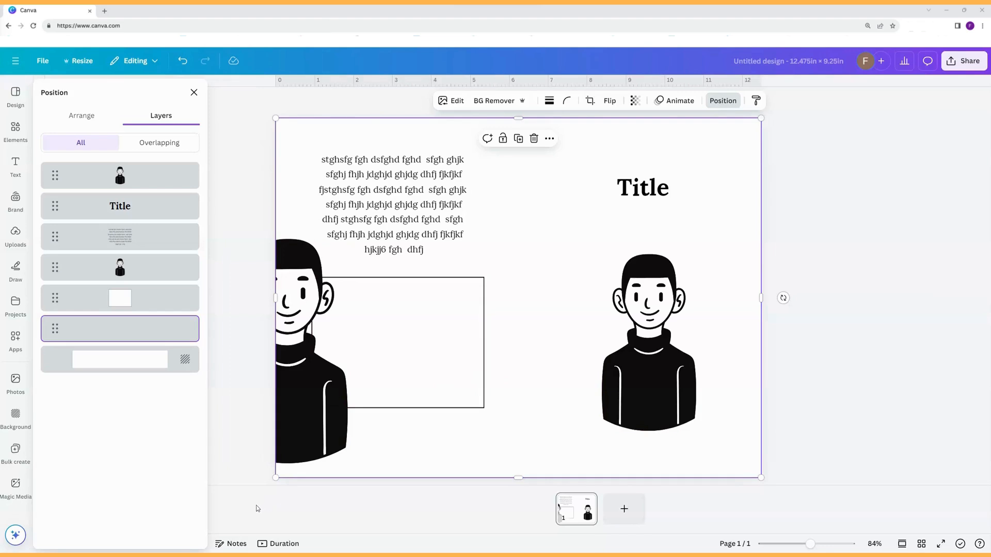
Set the flattened template image's transparency to 82.
click(635, 100)
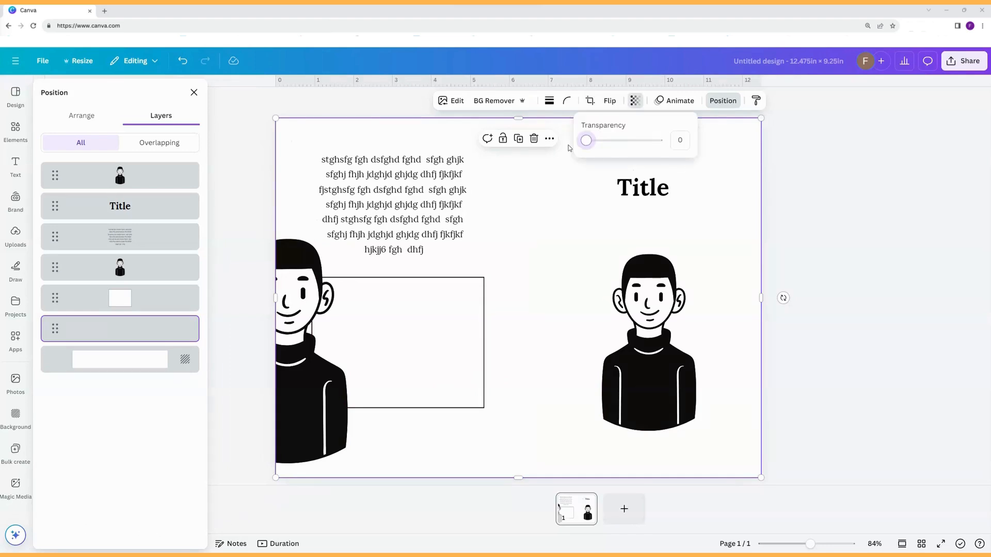
drag(587, 140, 646, 147)
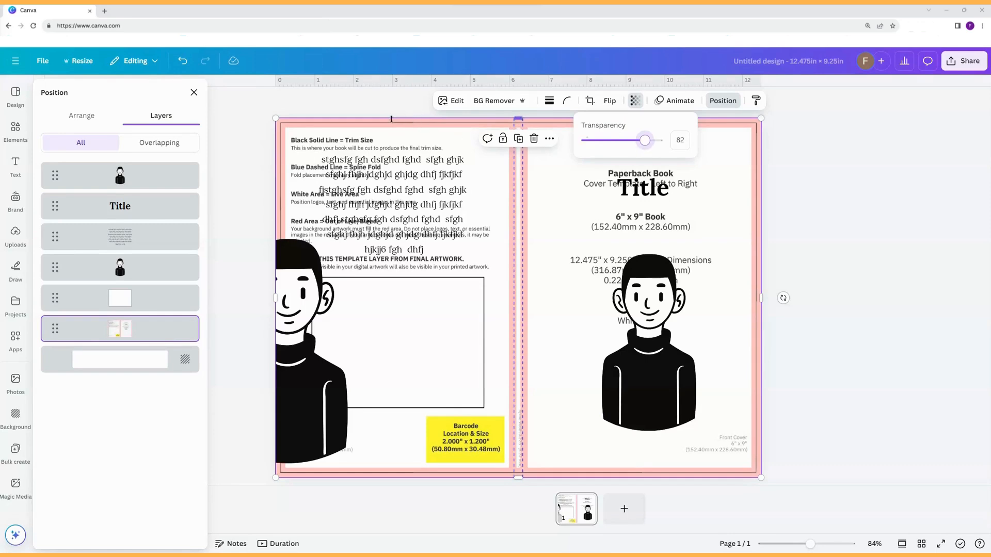